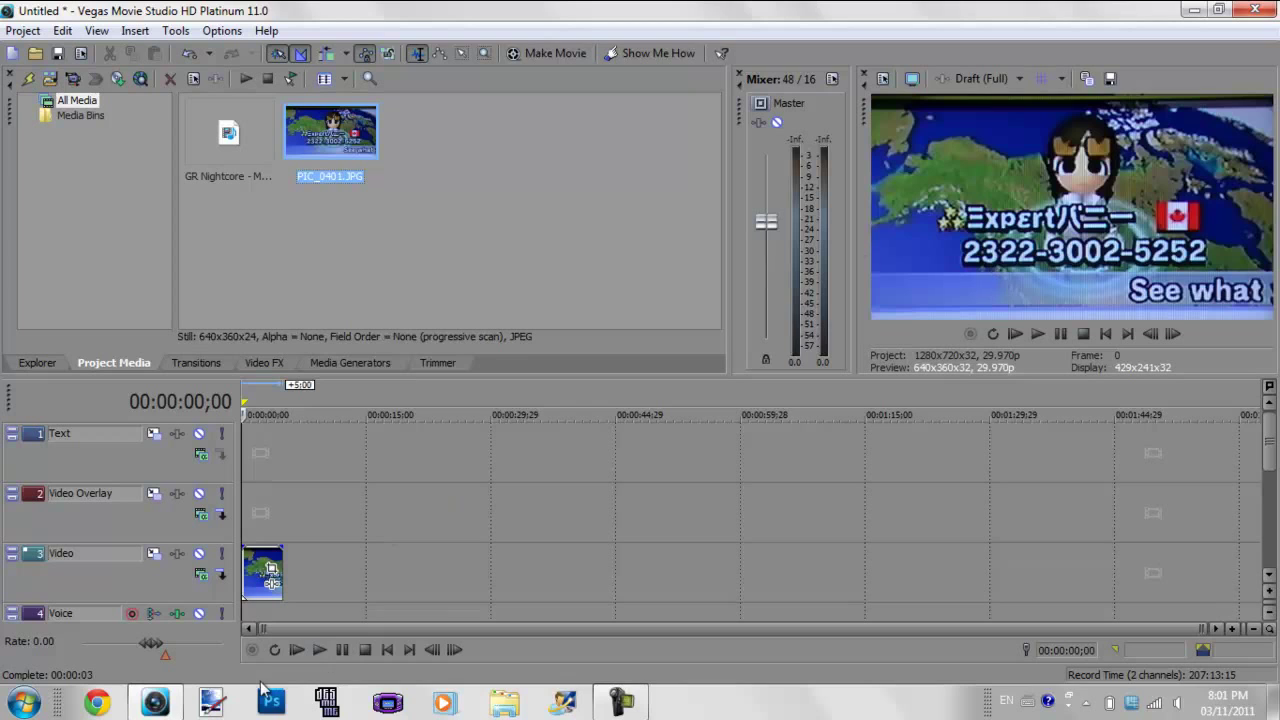
Step: Turn off Maintain aspect ratio in the properties of the PIC_0401 picture event on the Video track
right_click(253, 578)
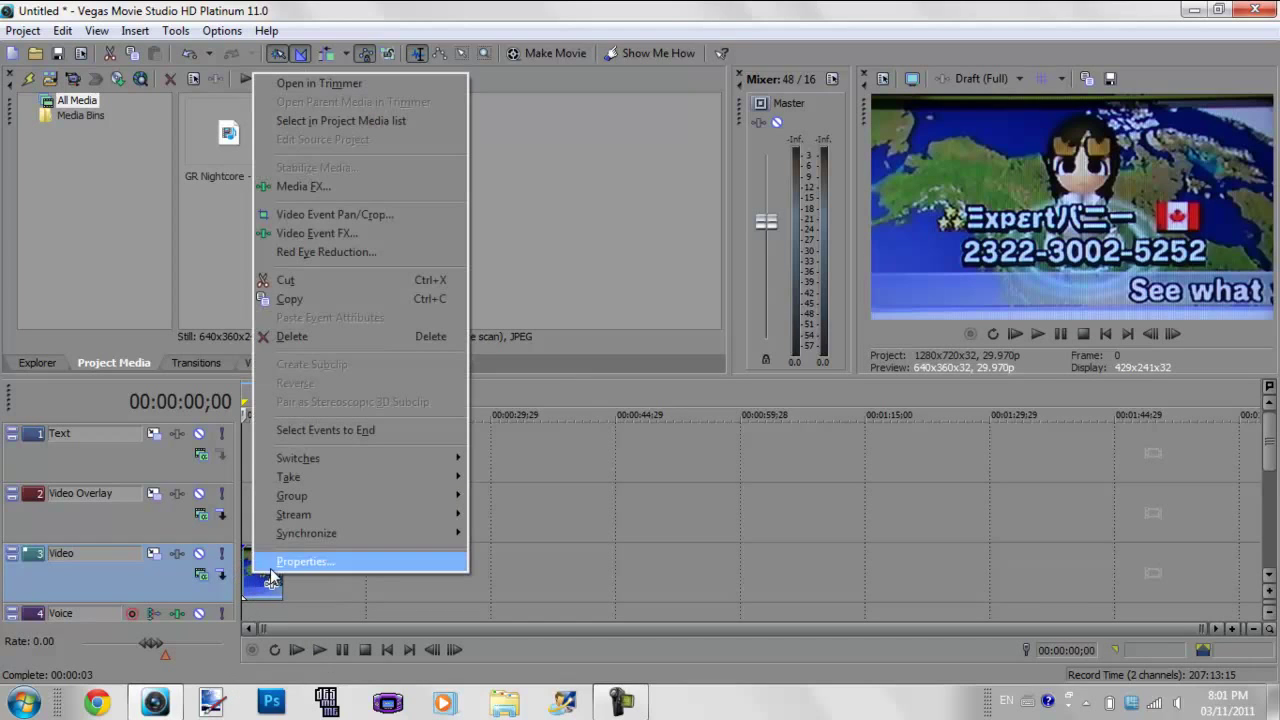
click(272, 560)
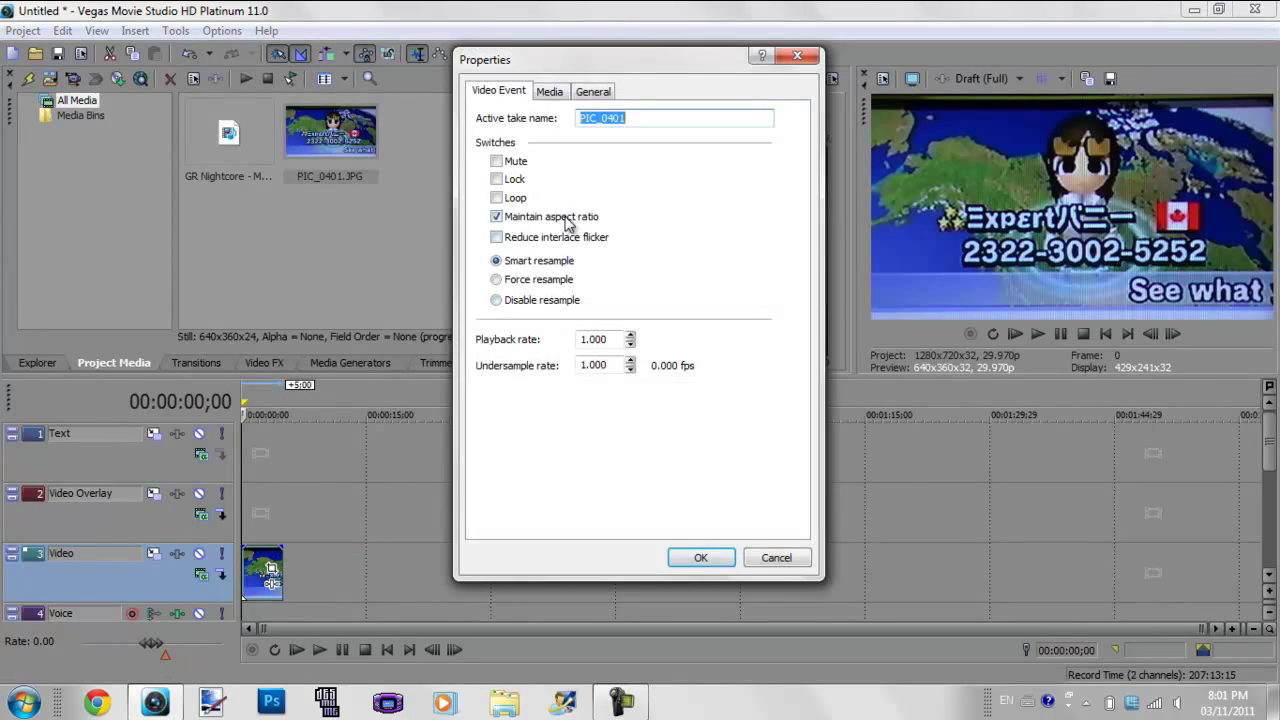
click(565, 222)
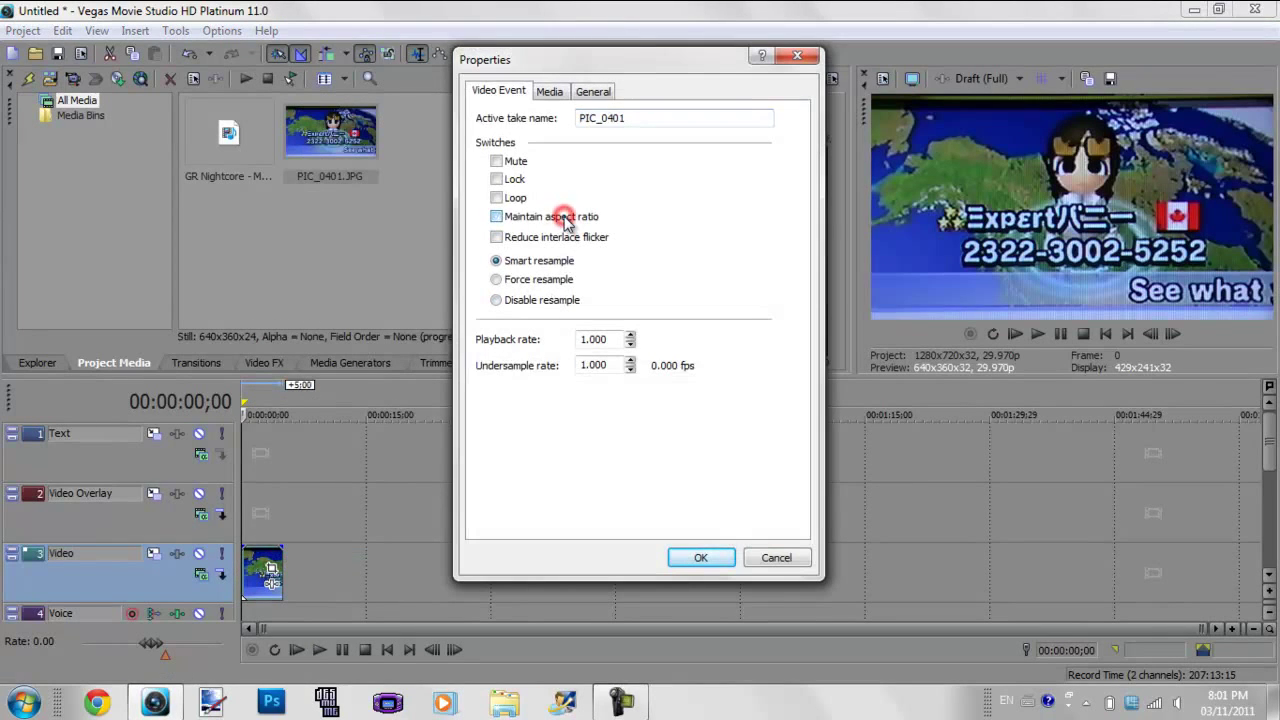
click(703, 558)
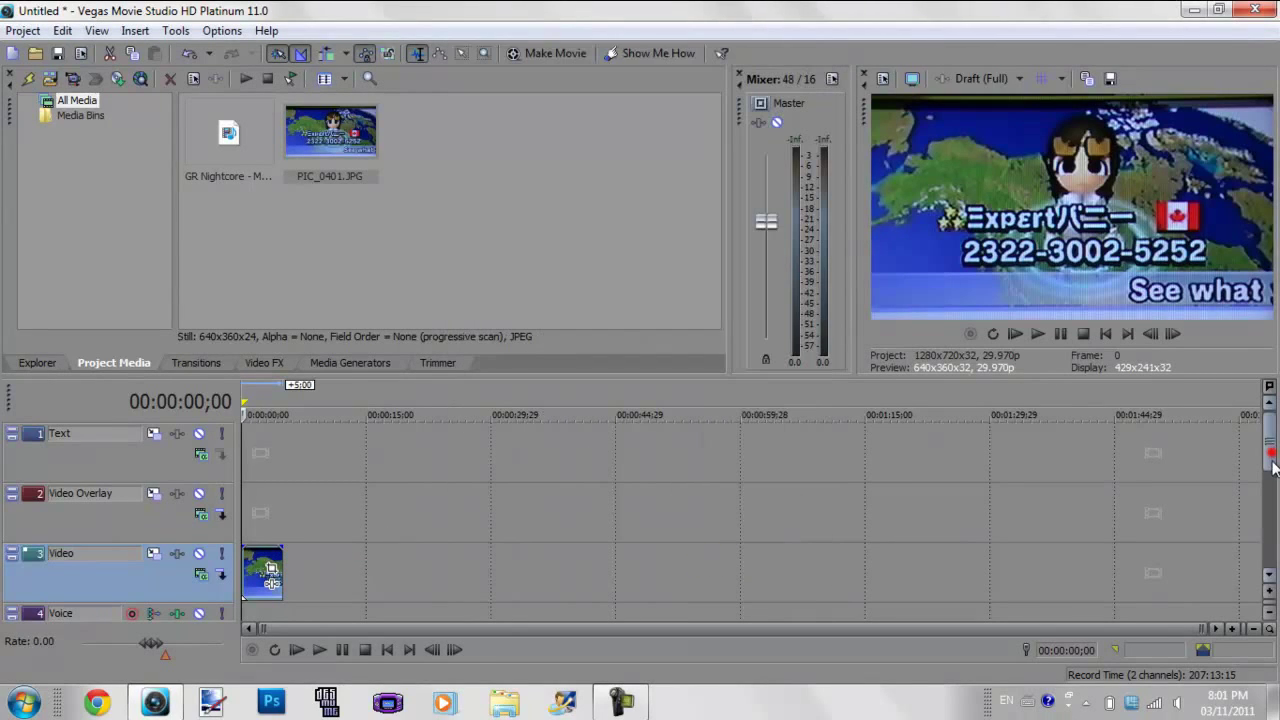
Step: Place GR Nightcore - Mondschein.mp3 at the start of the Voice track
drag(1268, 455, 1272, 487)
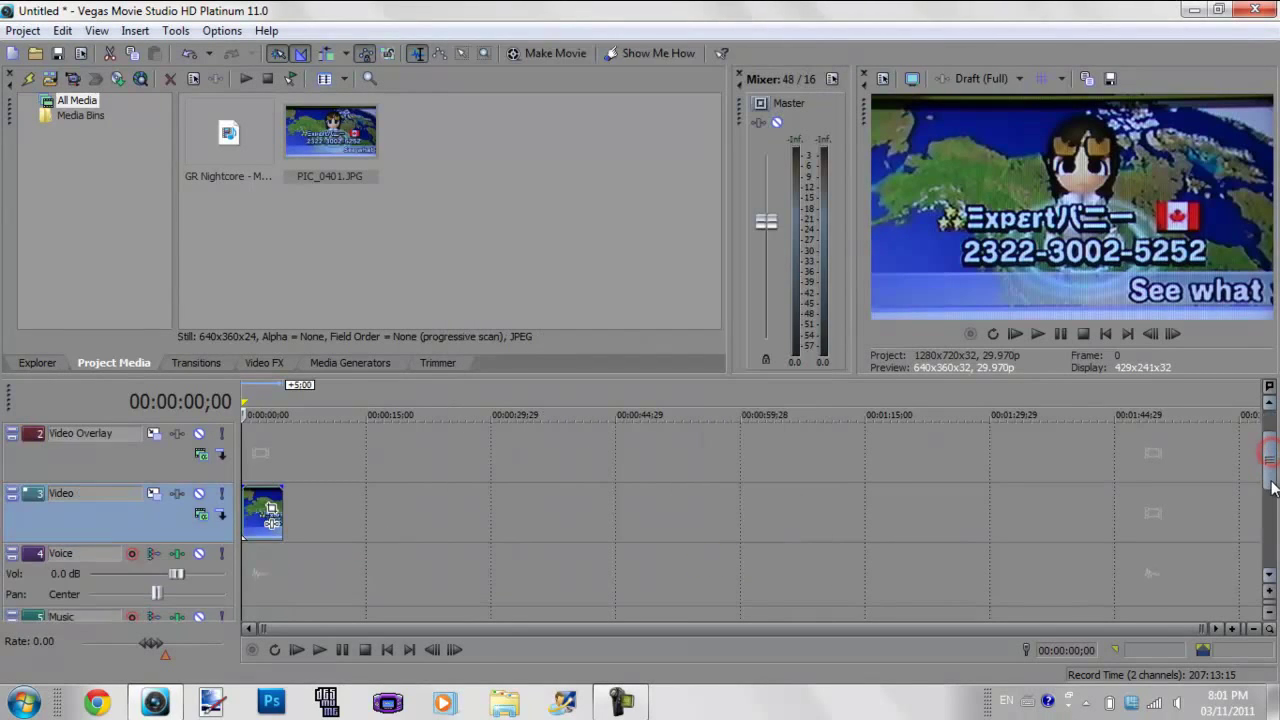
click(254, 147)
drag(254, 147, 250, 573)
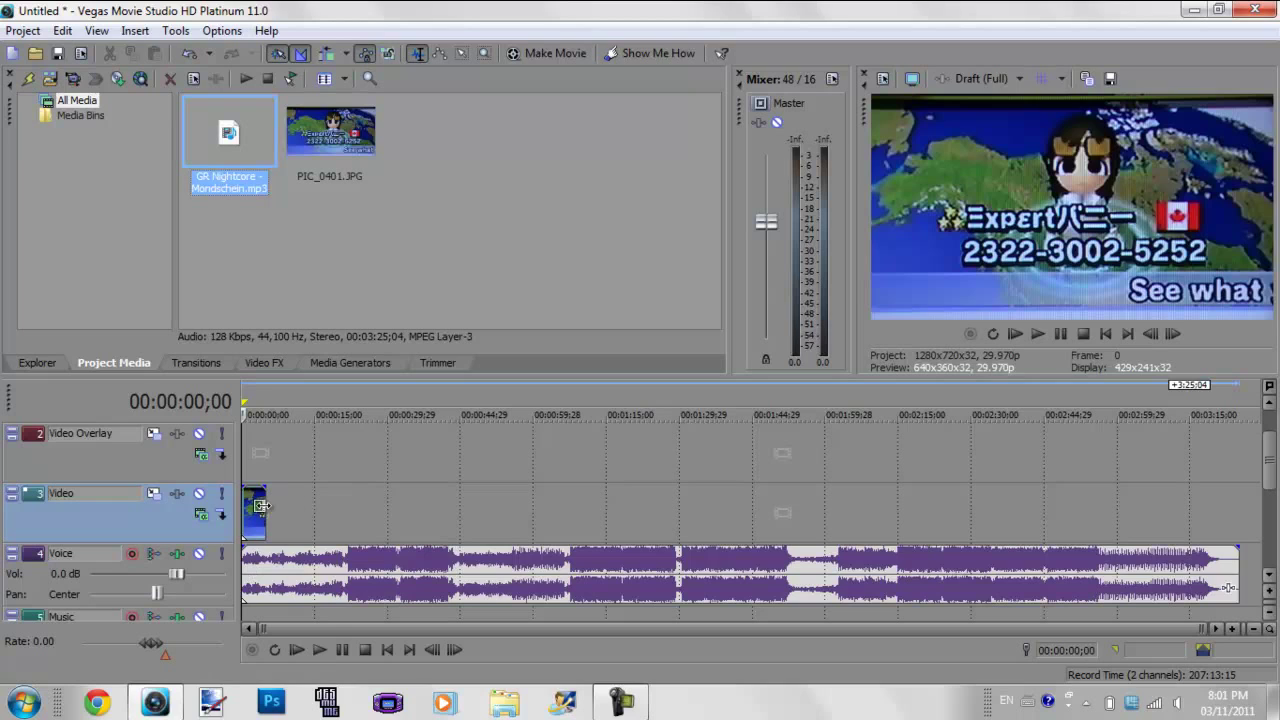
Step: Extend the picture on the Video track to just before the song's end and place the cursor at 00:03:21;03
drag(262, 505, 1192, 518)
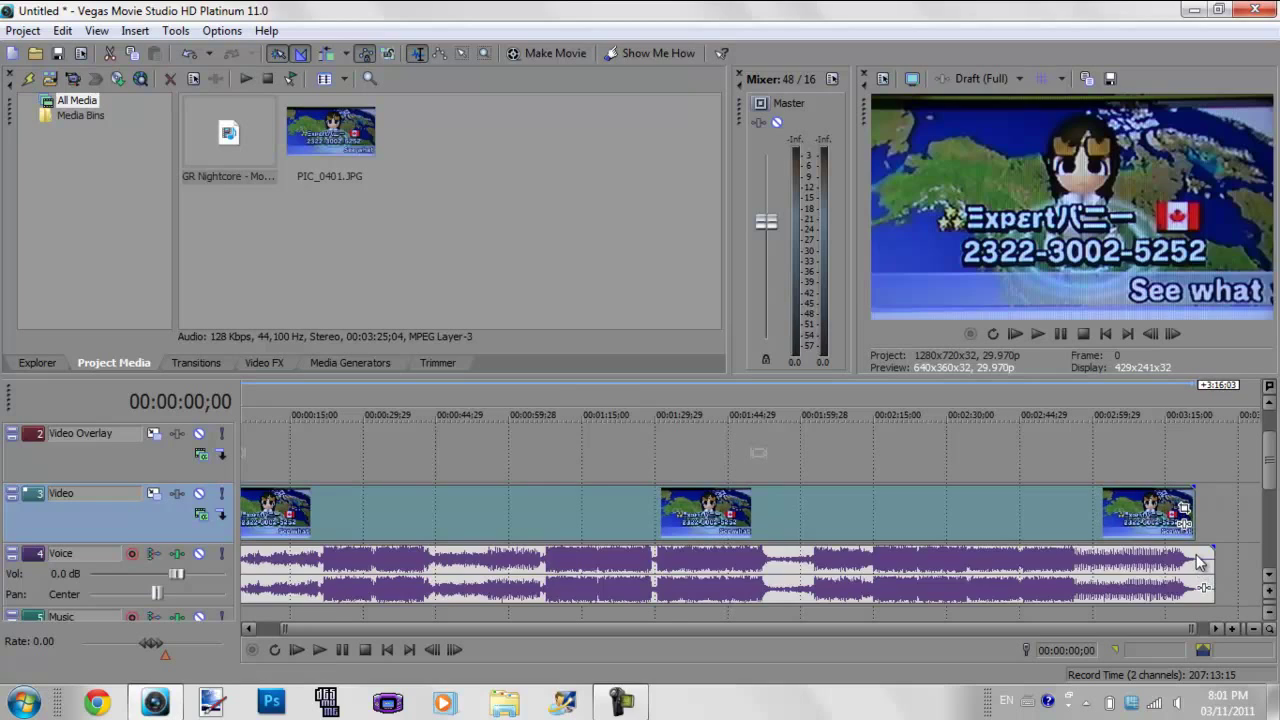
click(1199, 562)
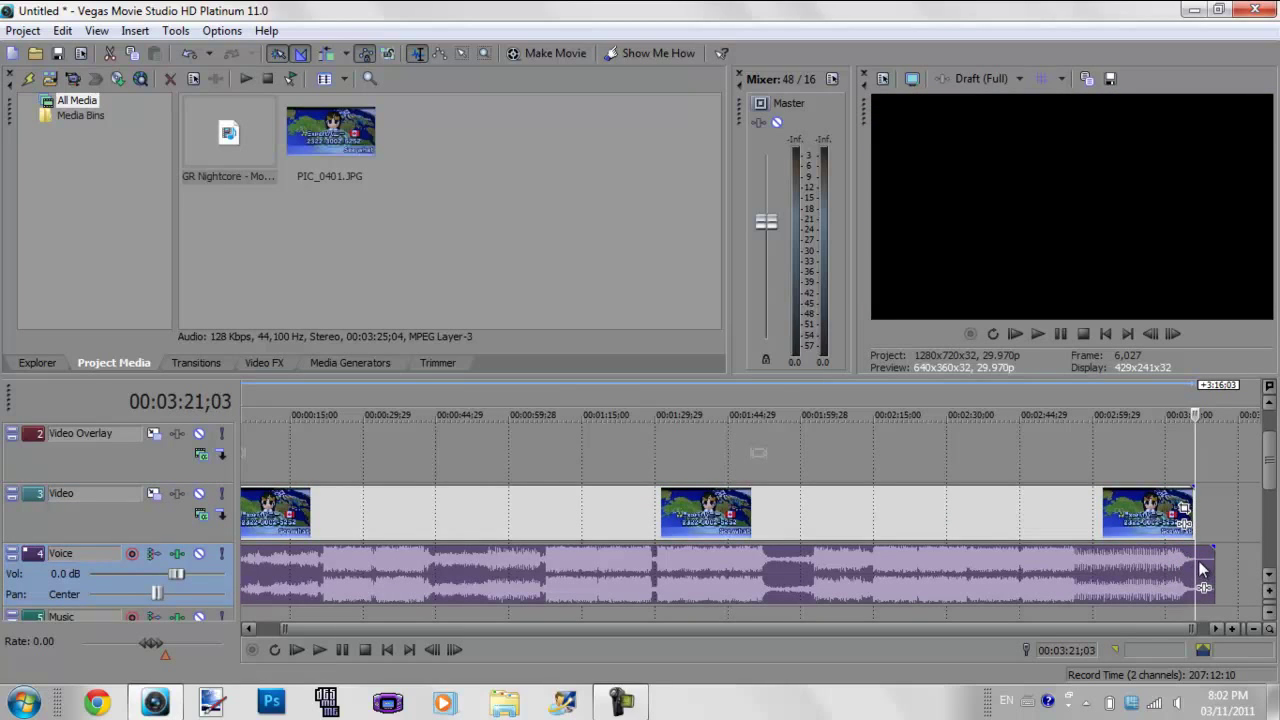
Step: Open Notepad and write the note "Control + S = Splits the video"
click(22, 703)
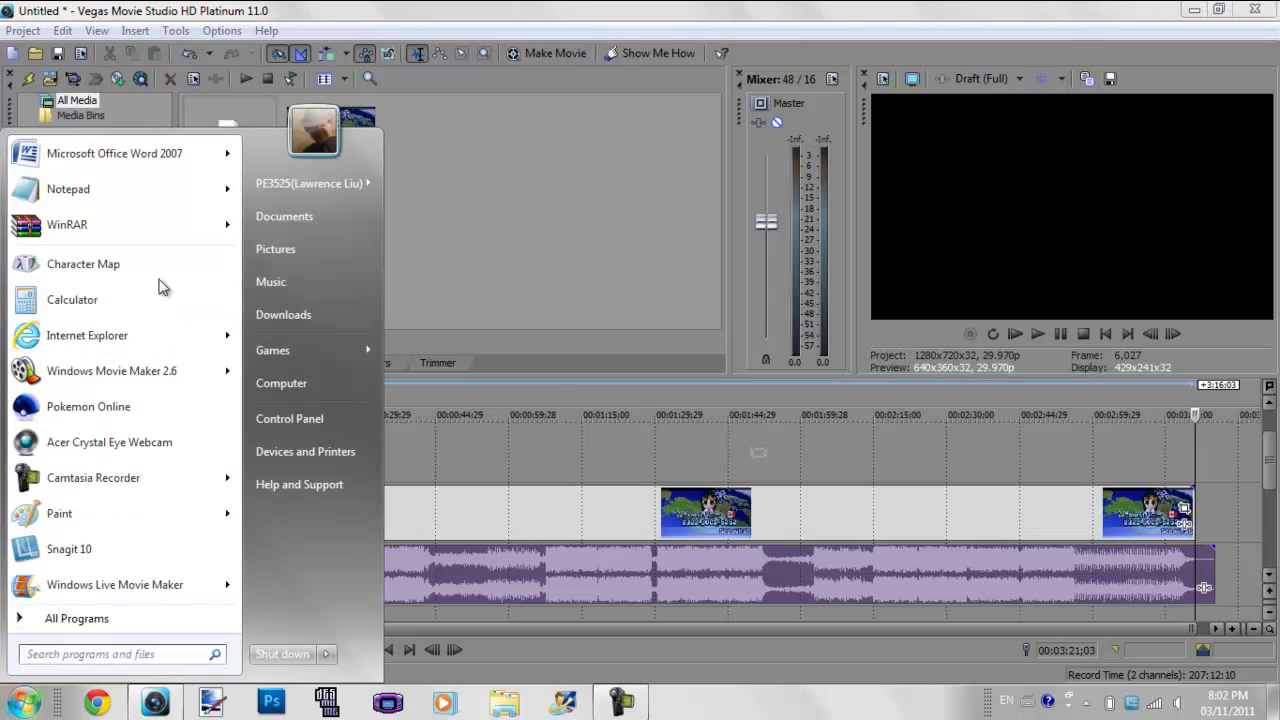
click(128, 190)
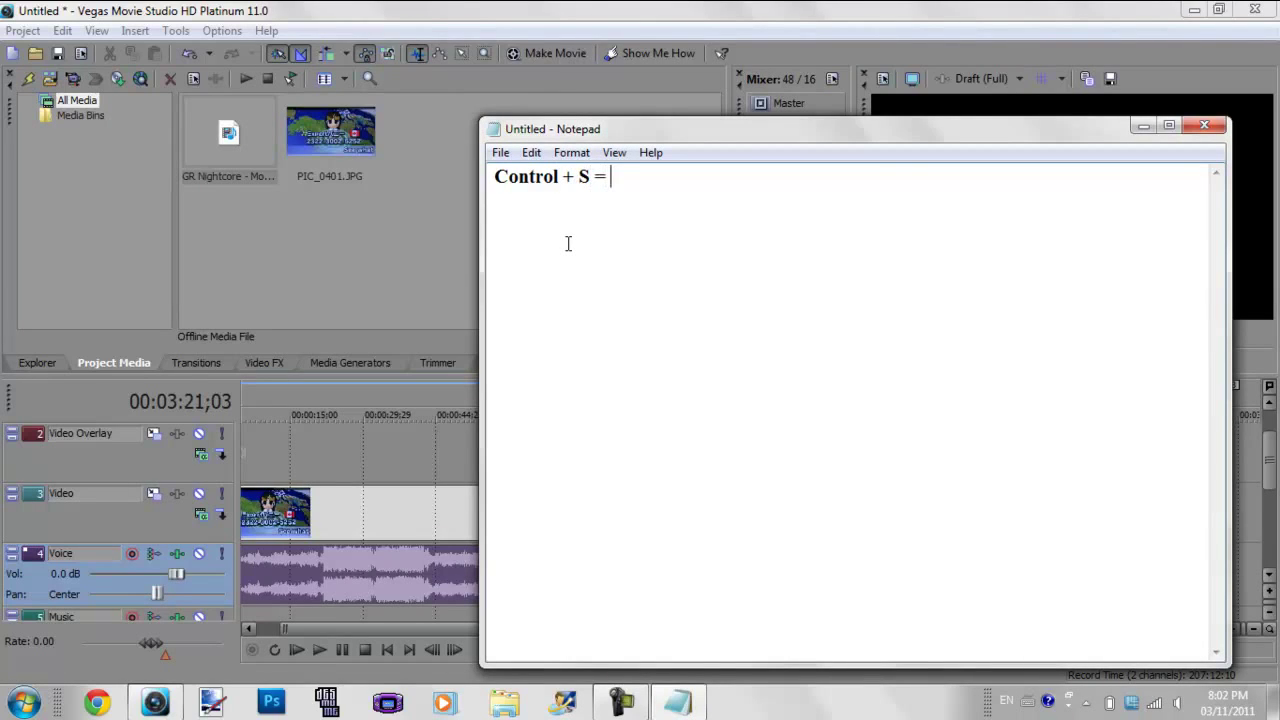
text(Control + S = Splits the video)
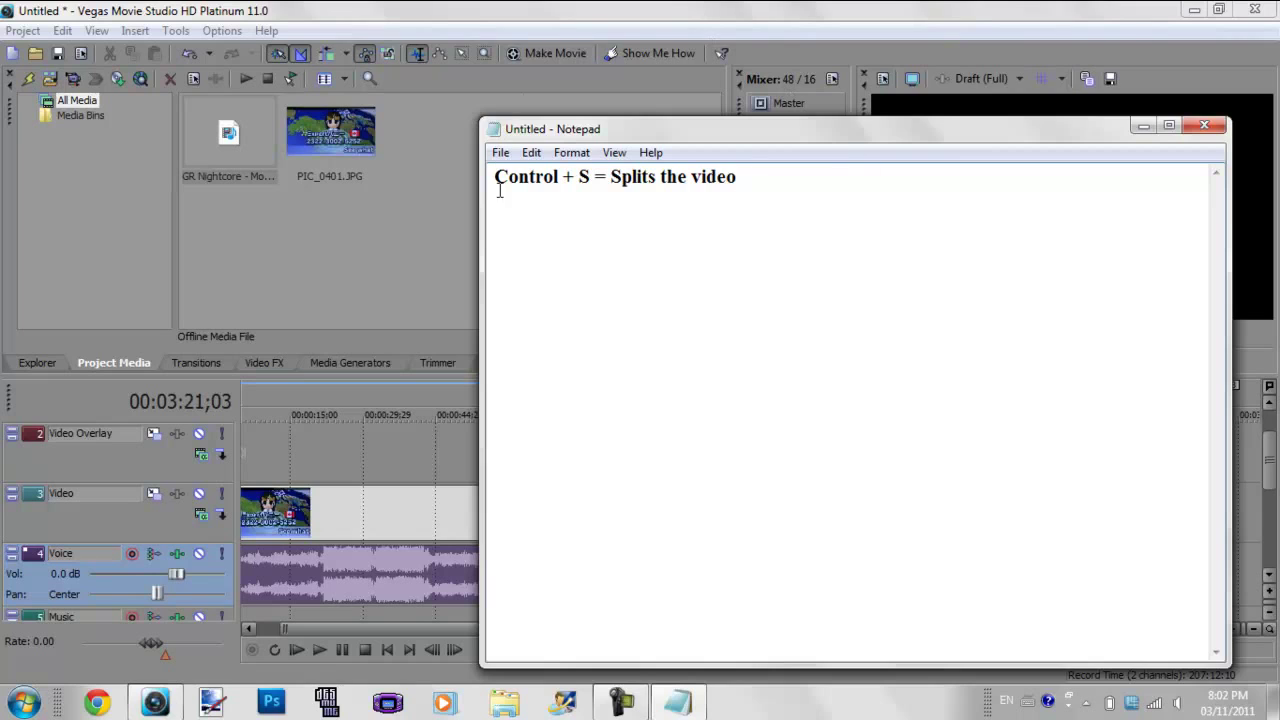
Step: Return to Vegas Movie Studio and split the song on the Voice track at 00:03:21;03
click(688, 8)
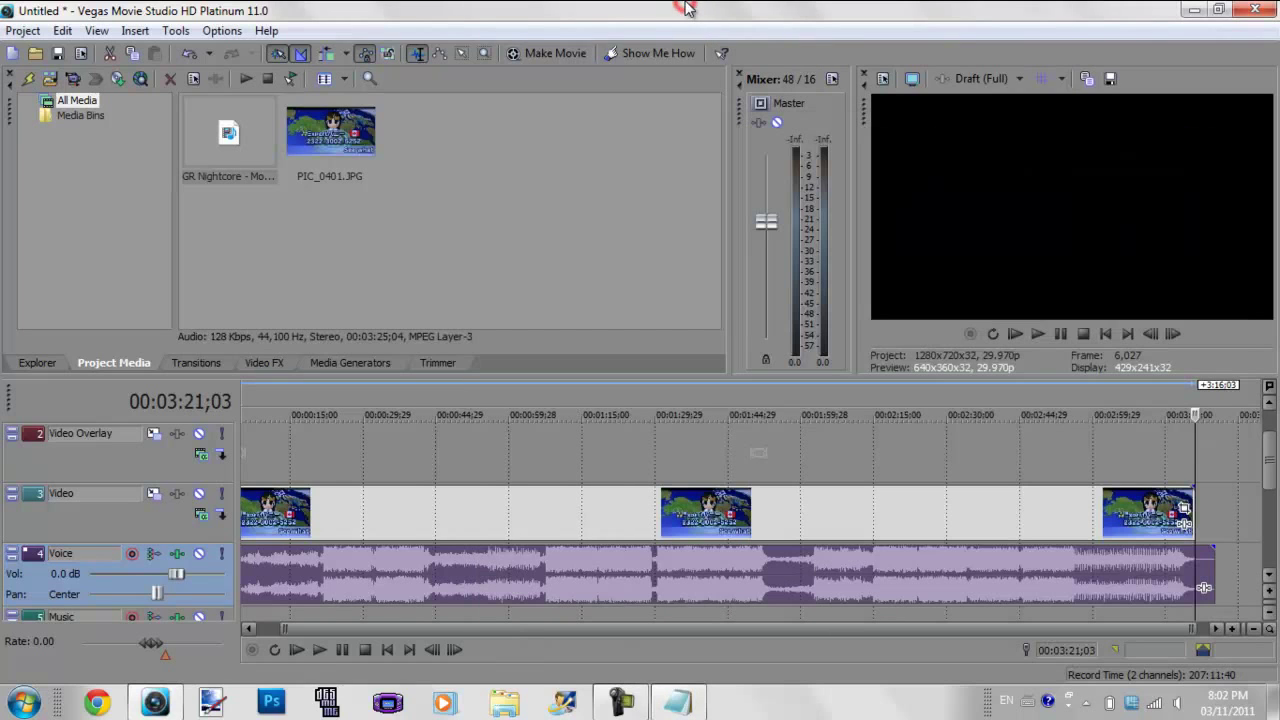
click(1148, 508)
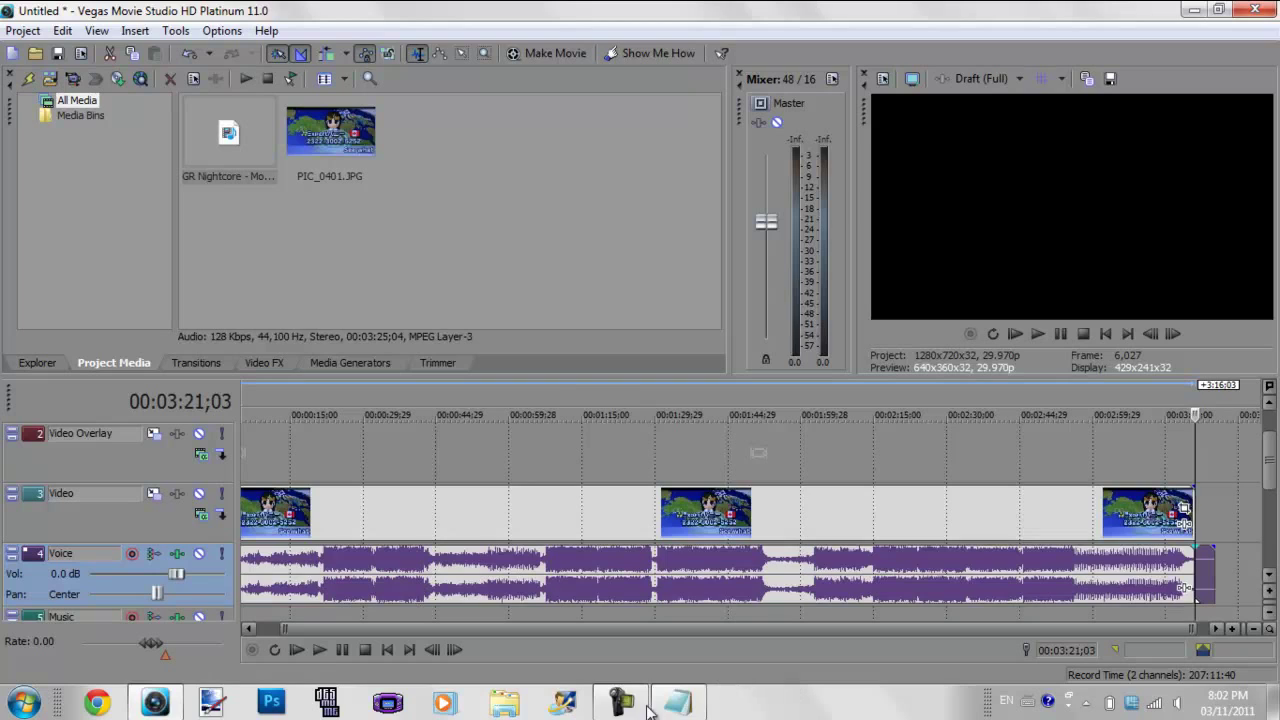
Step: Correct the Notepad note to read "S = Splits the video"
click(677, 703)
drag(585, 177, 494, 177)
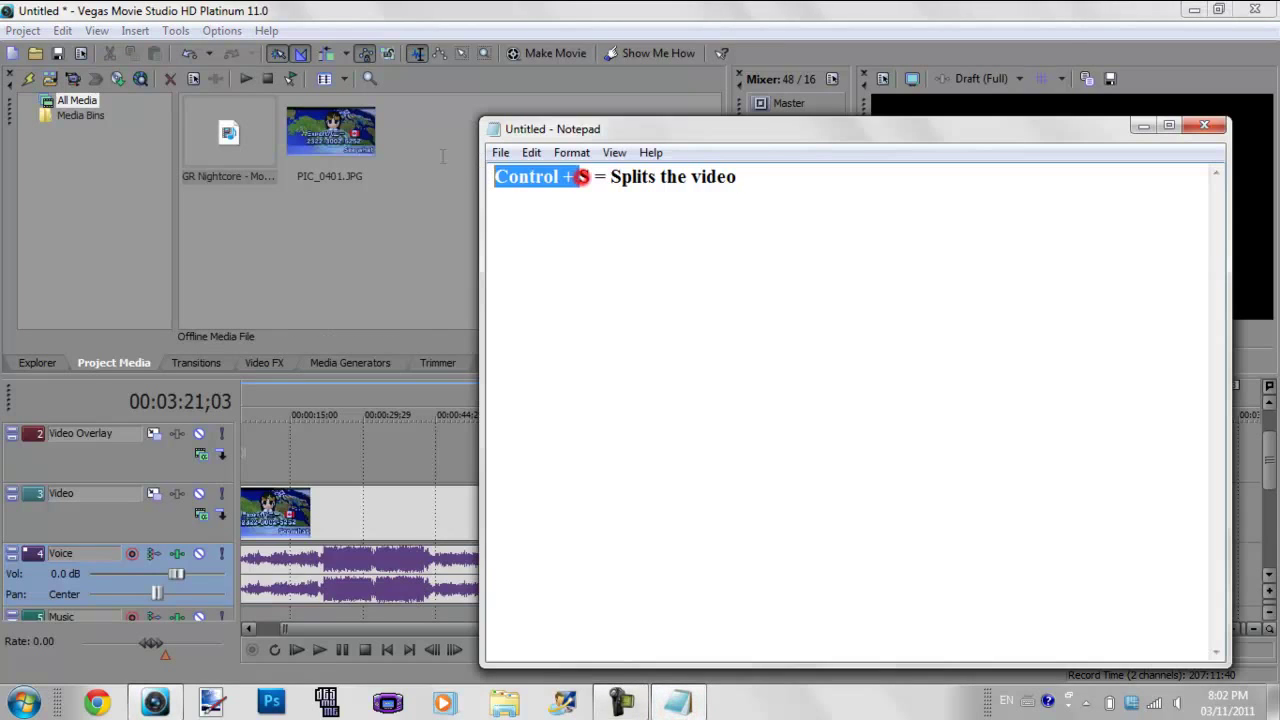
key(BackSpace)
click(748, 213)
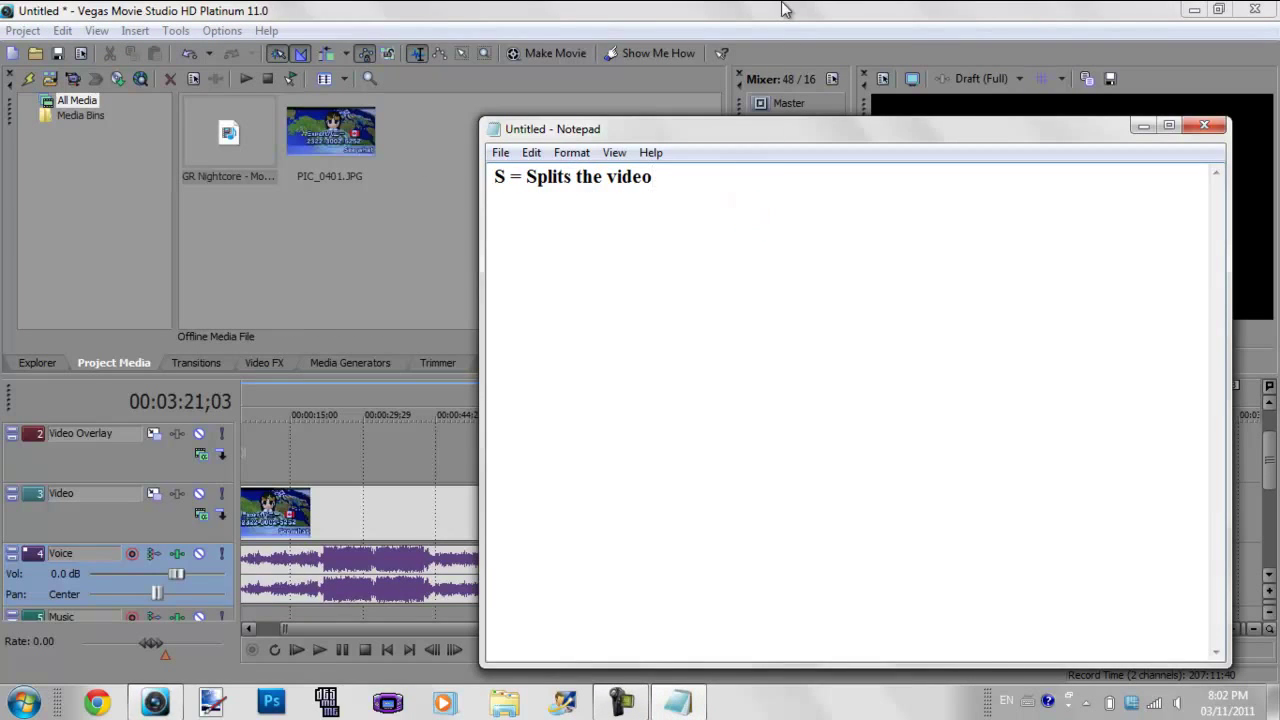
Step: Back in Vegas Movie Studio, delete the leftover piece of the song beyond the end of the picture
click(785, 8)
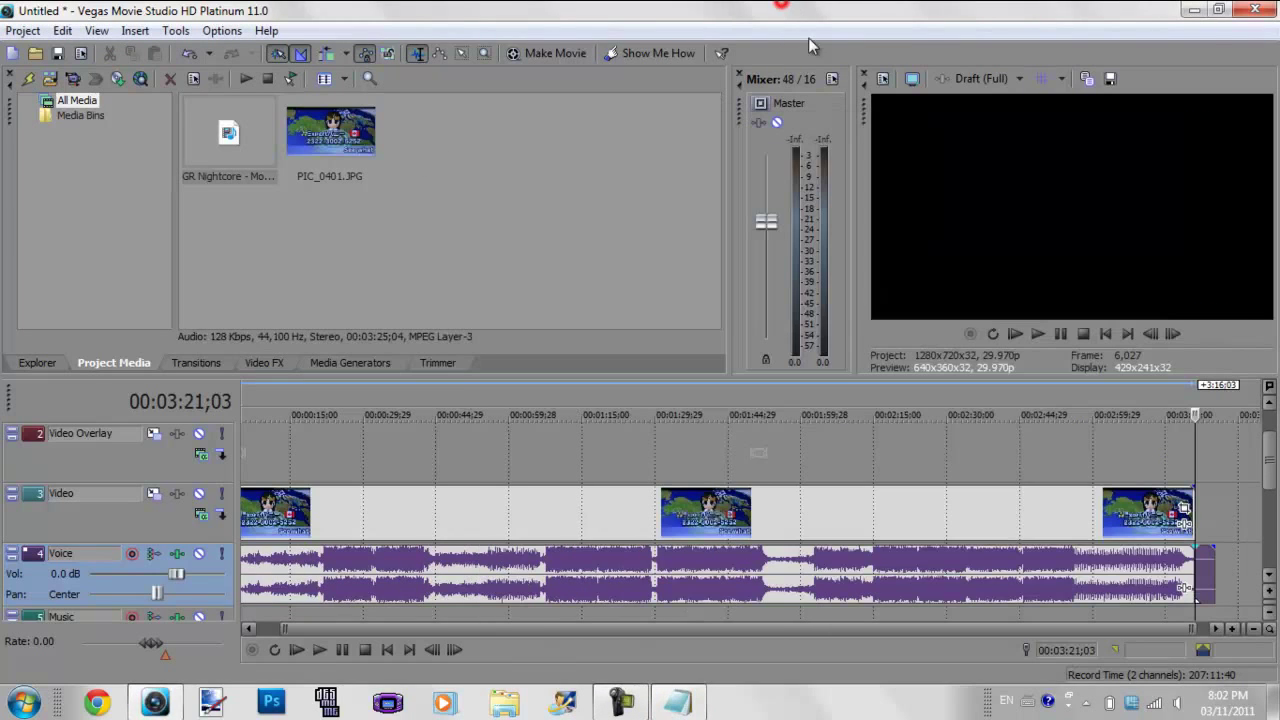
right_click(1204, 585)
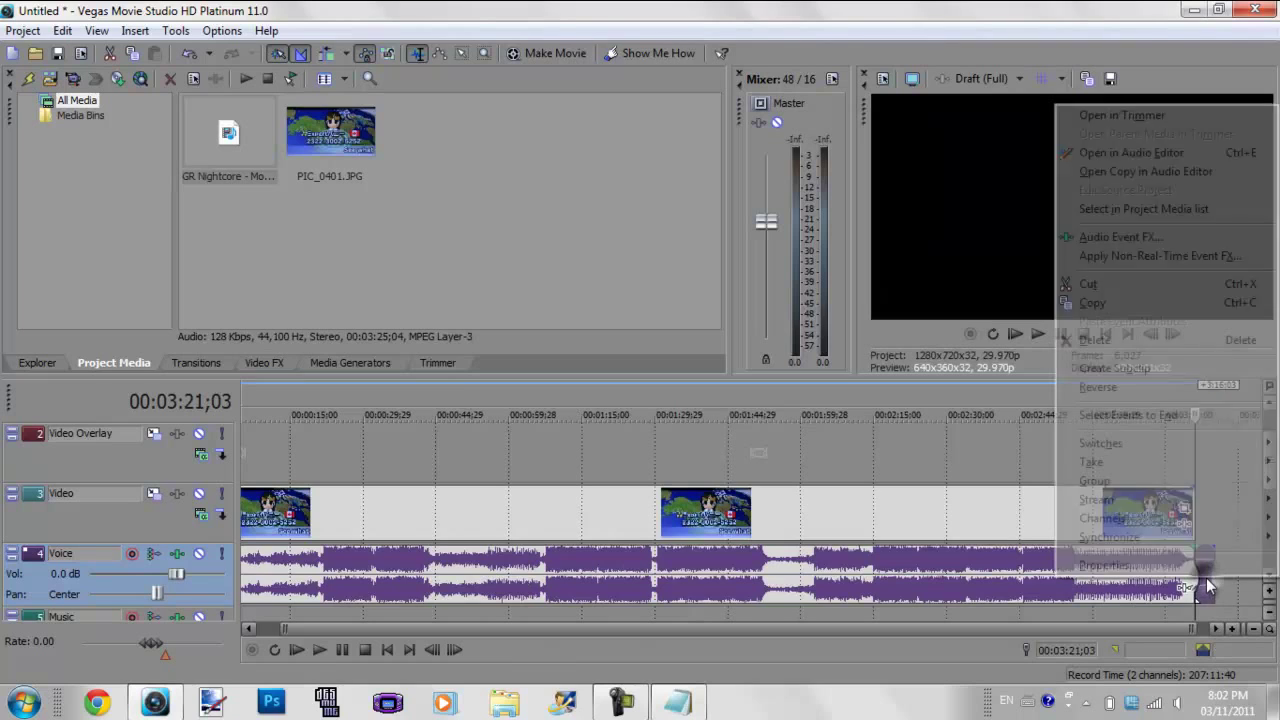
click(1134, 340)
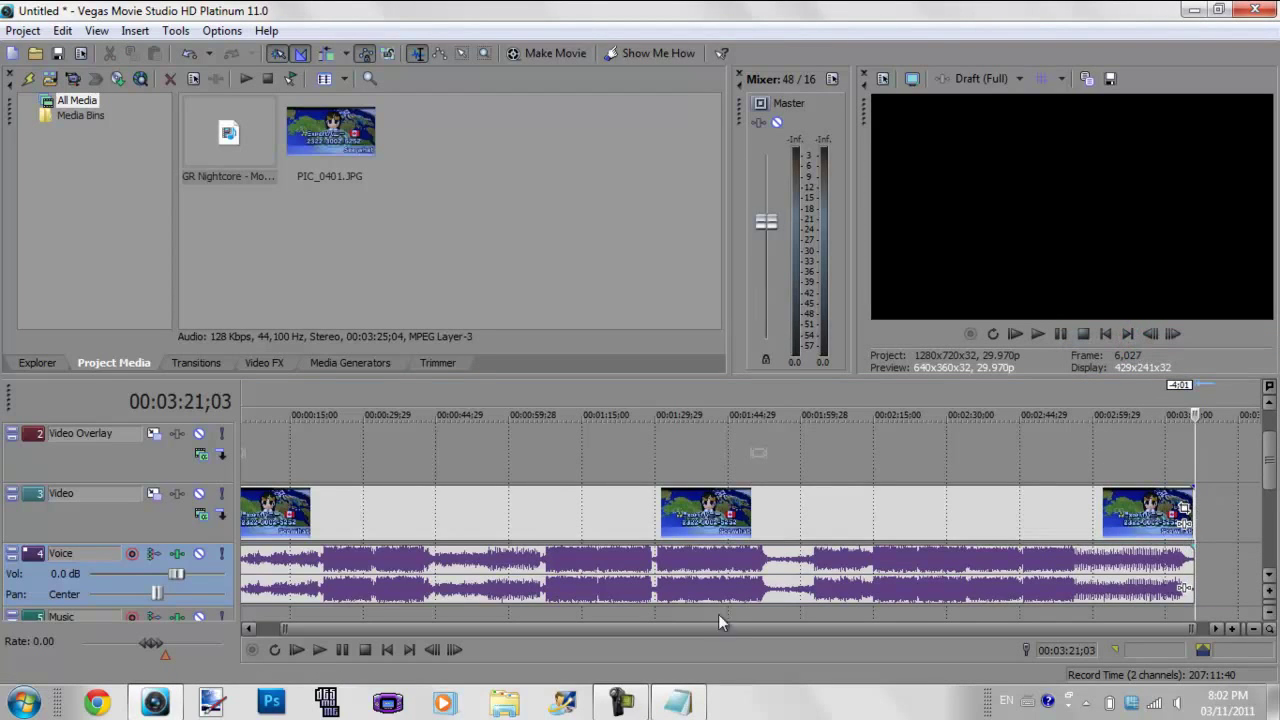
Step: Add the line "To fade the volume of a video......" below the split note in Notepad
click(678, 702)
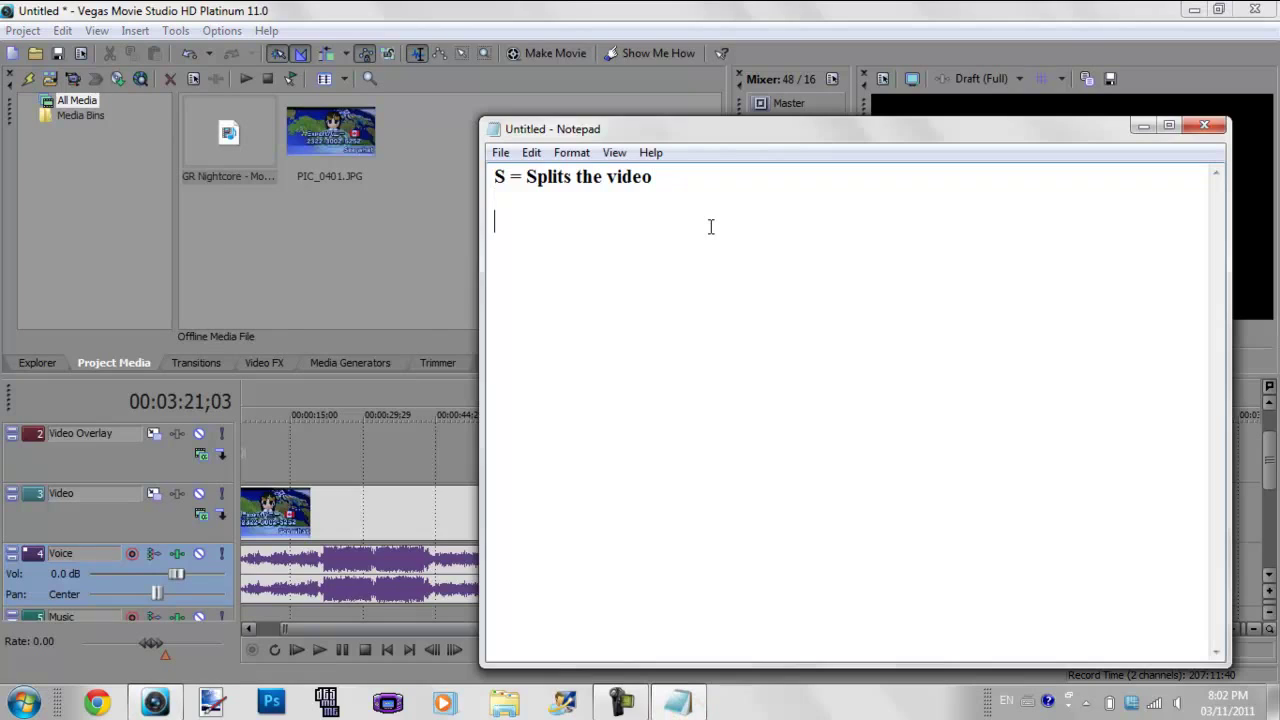
text(To fade the vo)
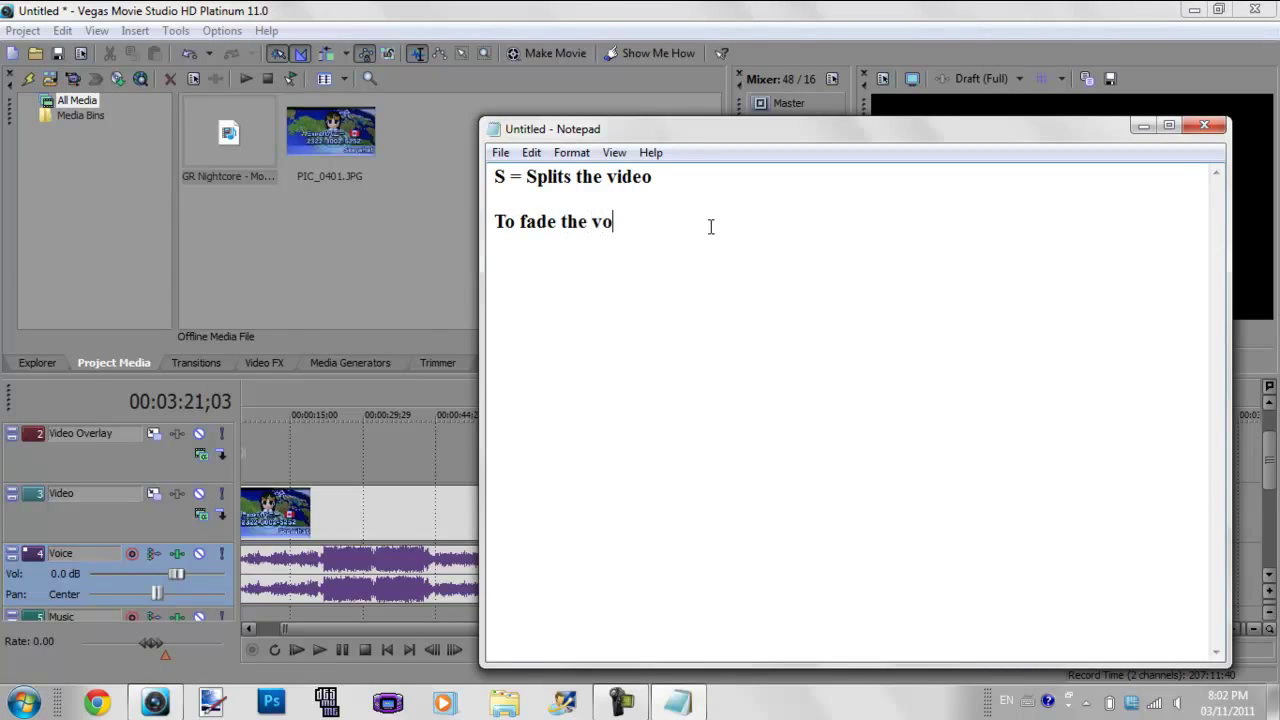
text(lume of a video......)
Step: Switch to Vegas Movie Studio and add a fade-out of about 2 seconds to the end of the song on the Voice track
click(620, 9)
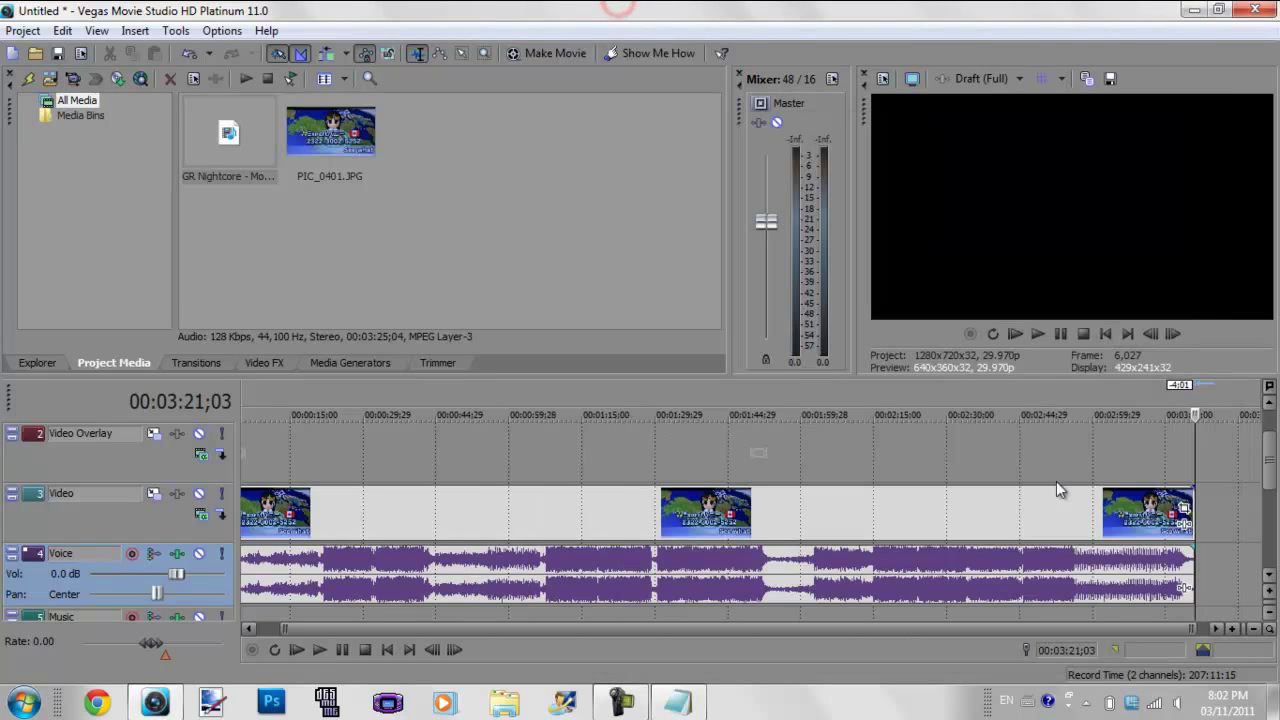
click(1232, 628)
click(1232, 628)
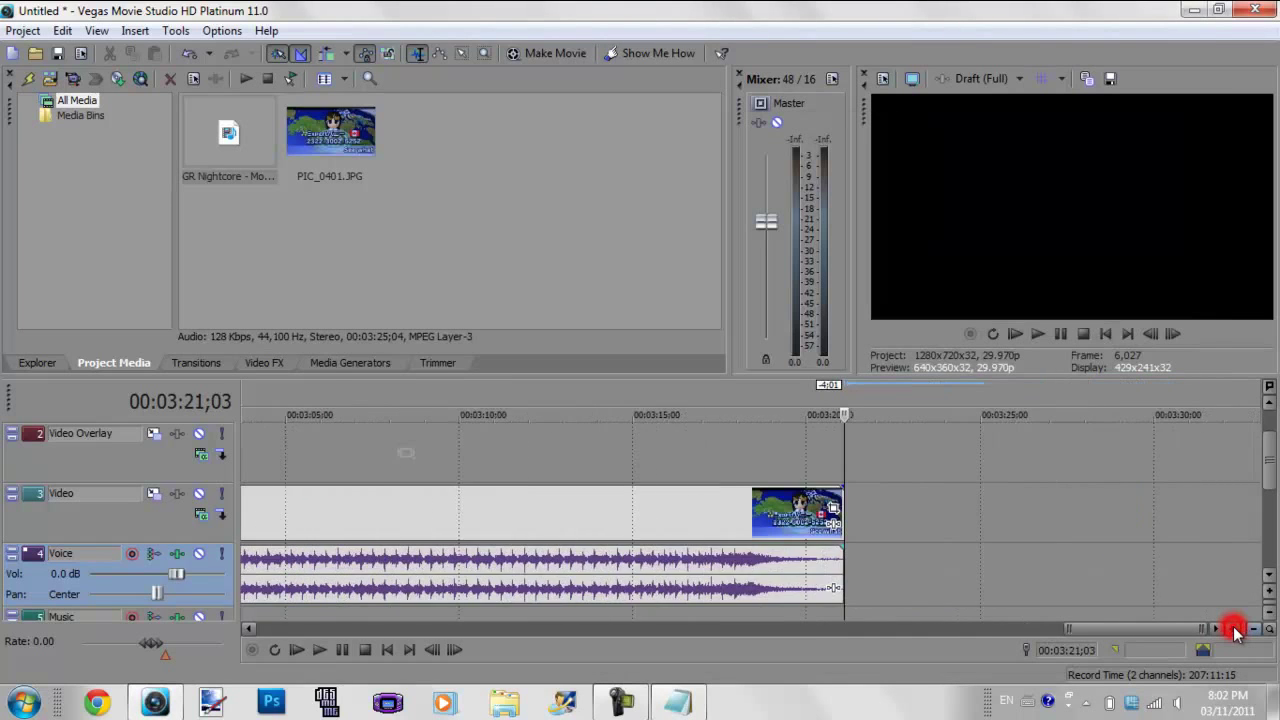
click(1232, 628)
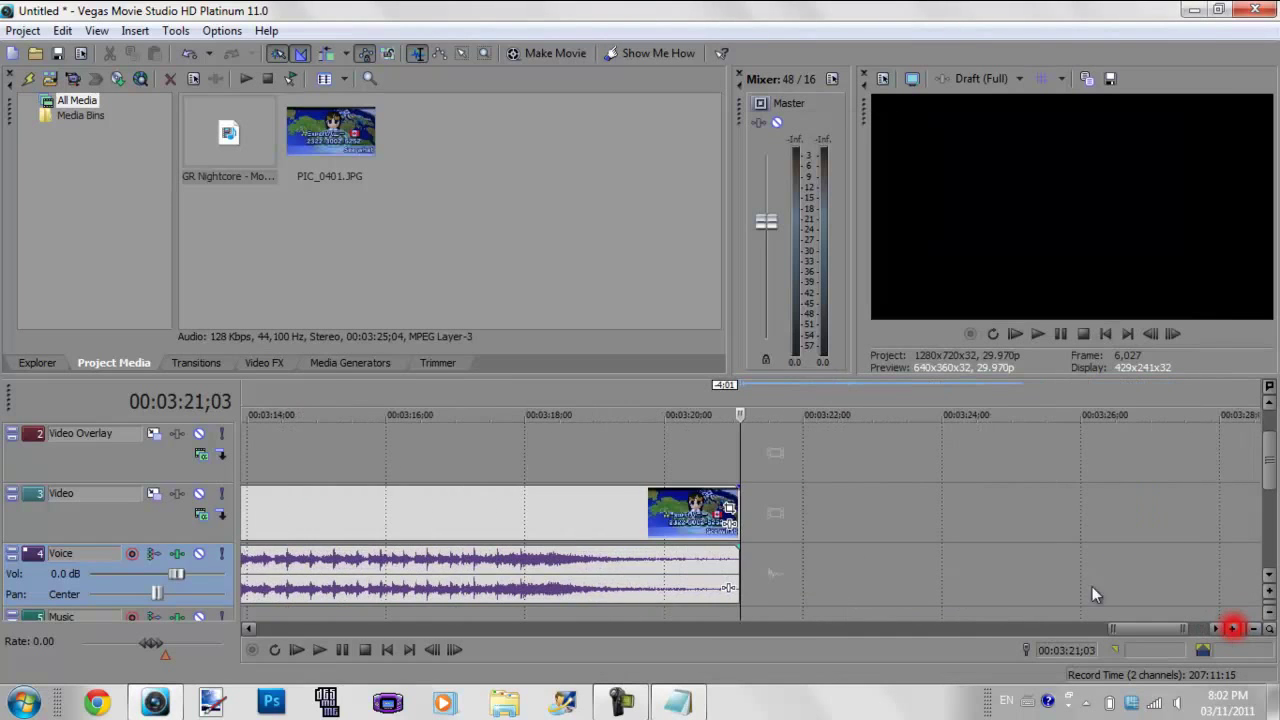
click(738, 547)
drag(738, 547, 611, 550)
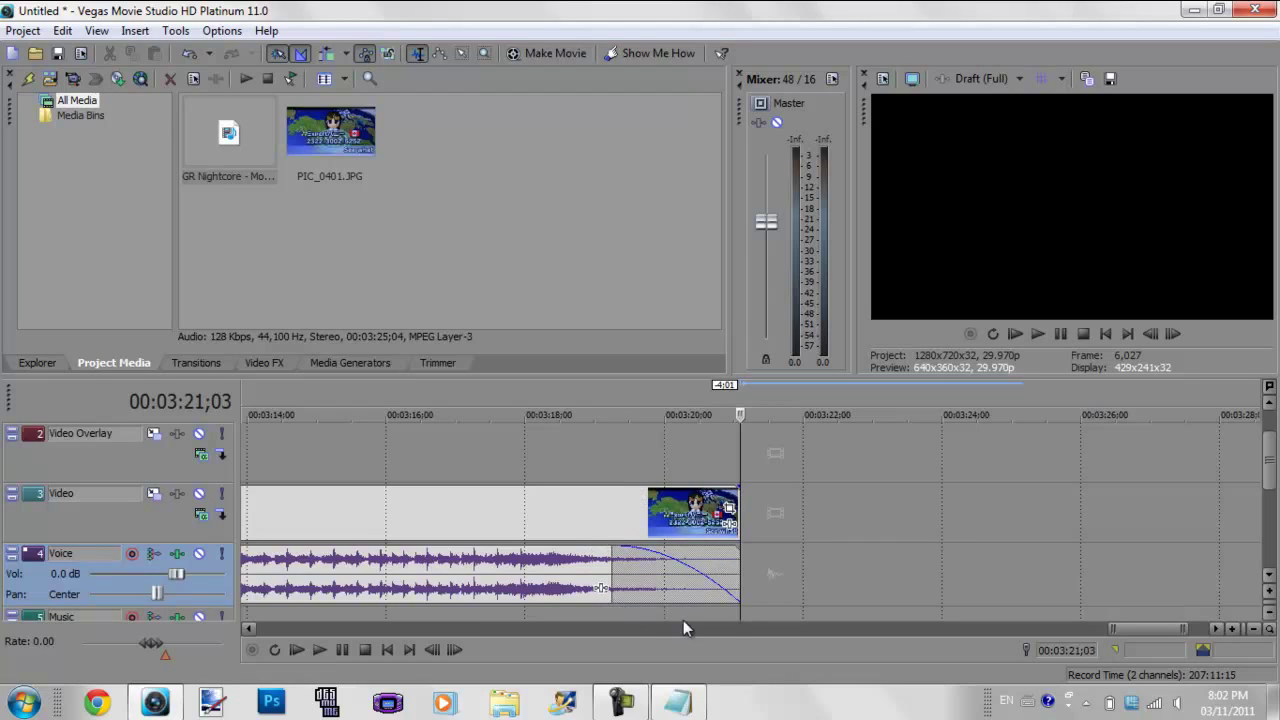
click(1258, 627)
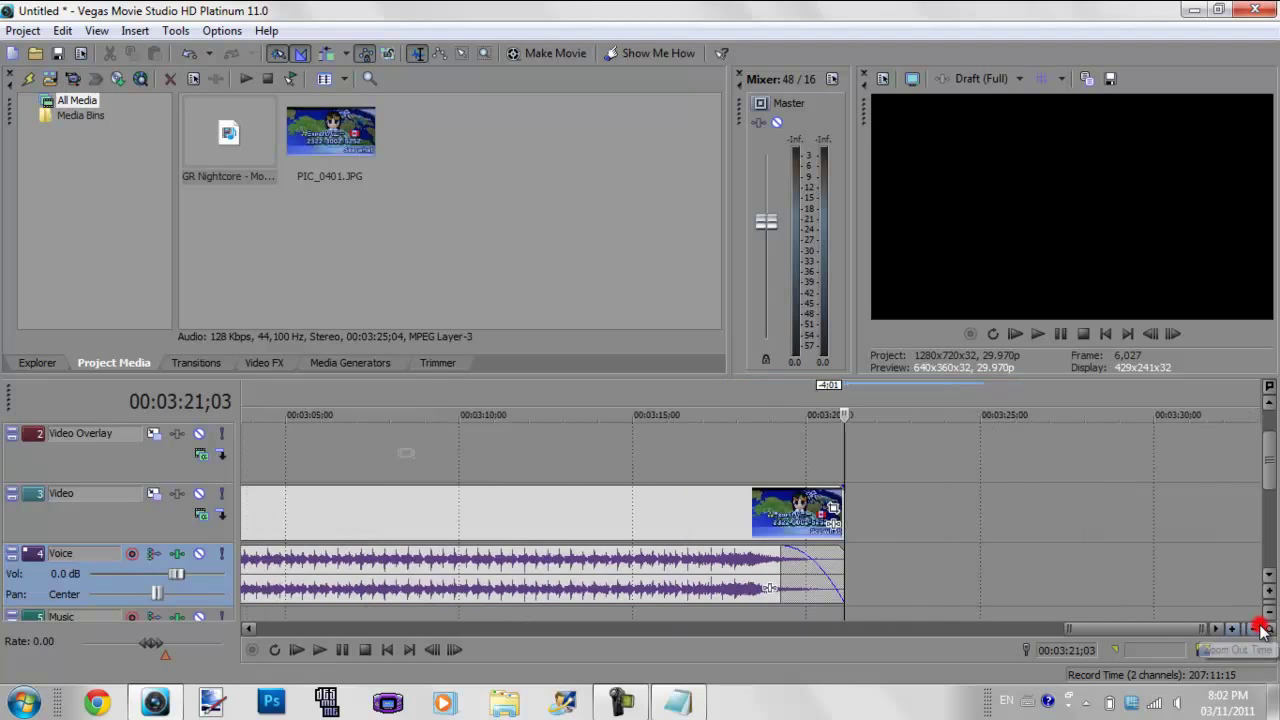
click(1260, 628)
click(1260, 628)
click(1260, 628)
click(1260, 628)
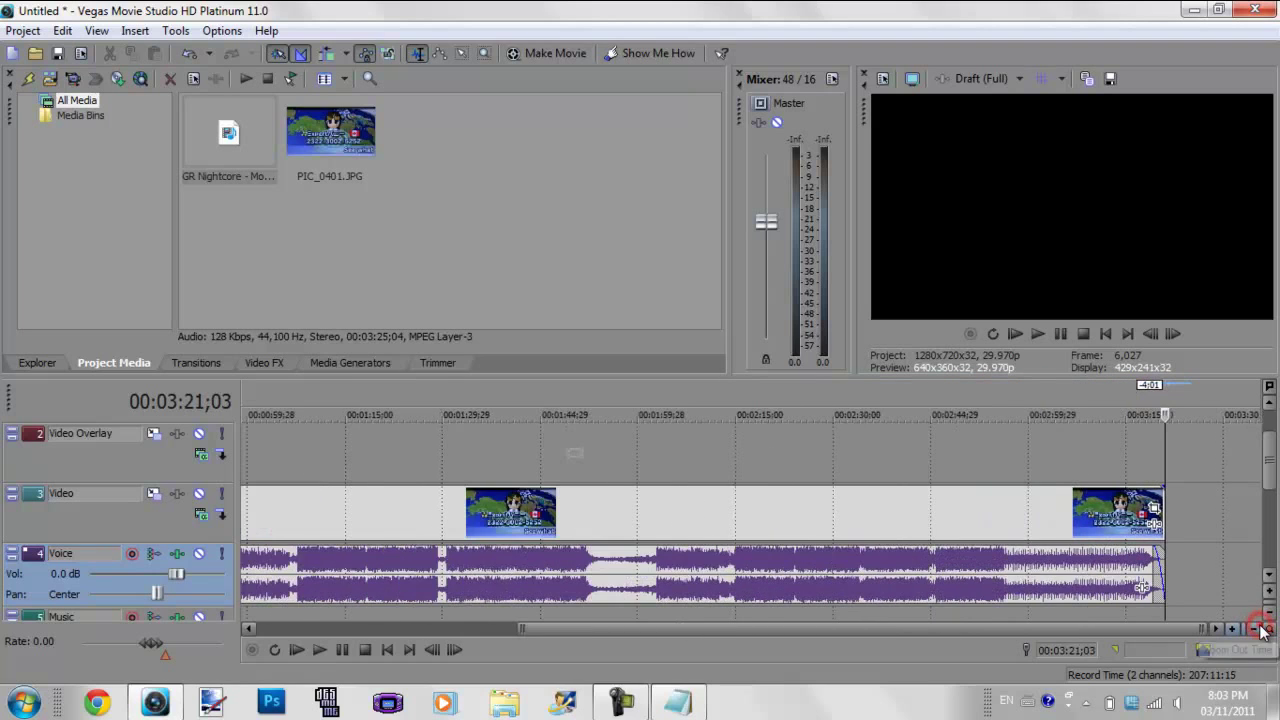
click(1260, 628)
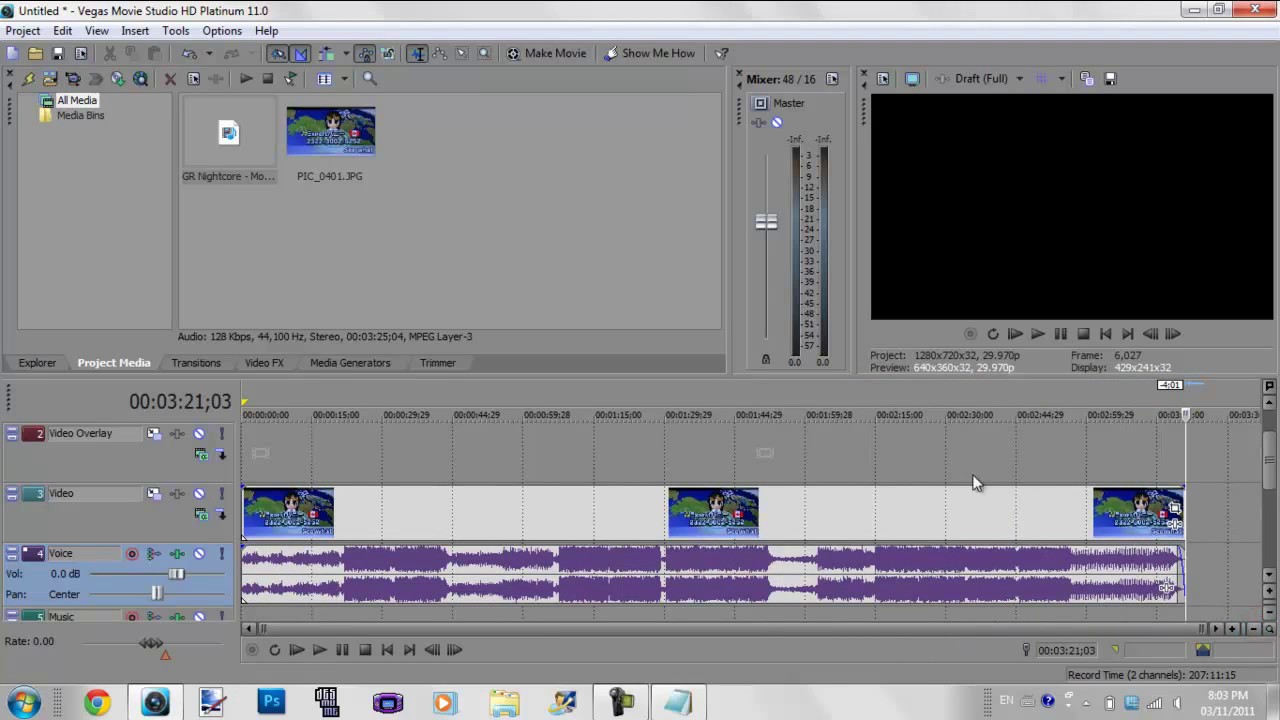
Step: Complete the Notepad fade note with "simply just drag the top right corner of the music/volume section and just drag to the left"
click(677, 702)
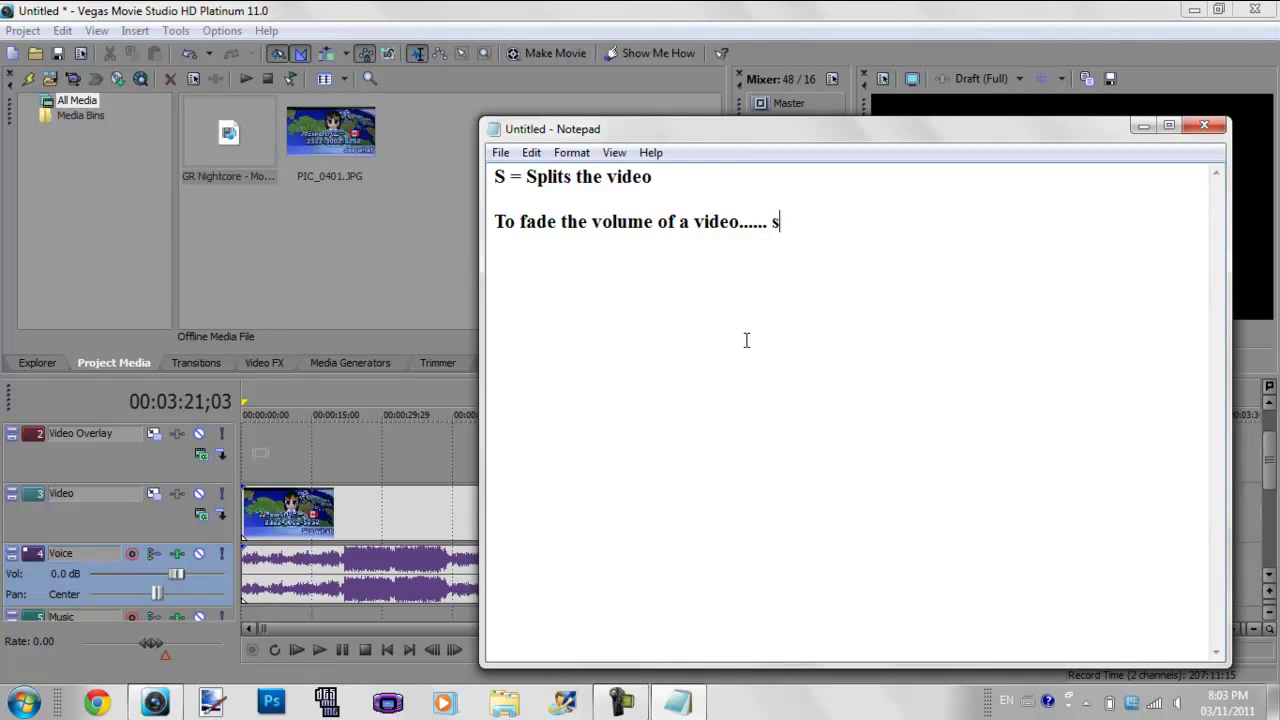
text(imply just drag )
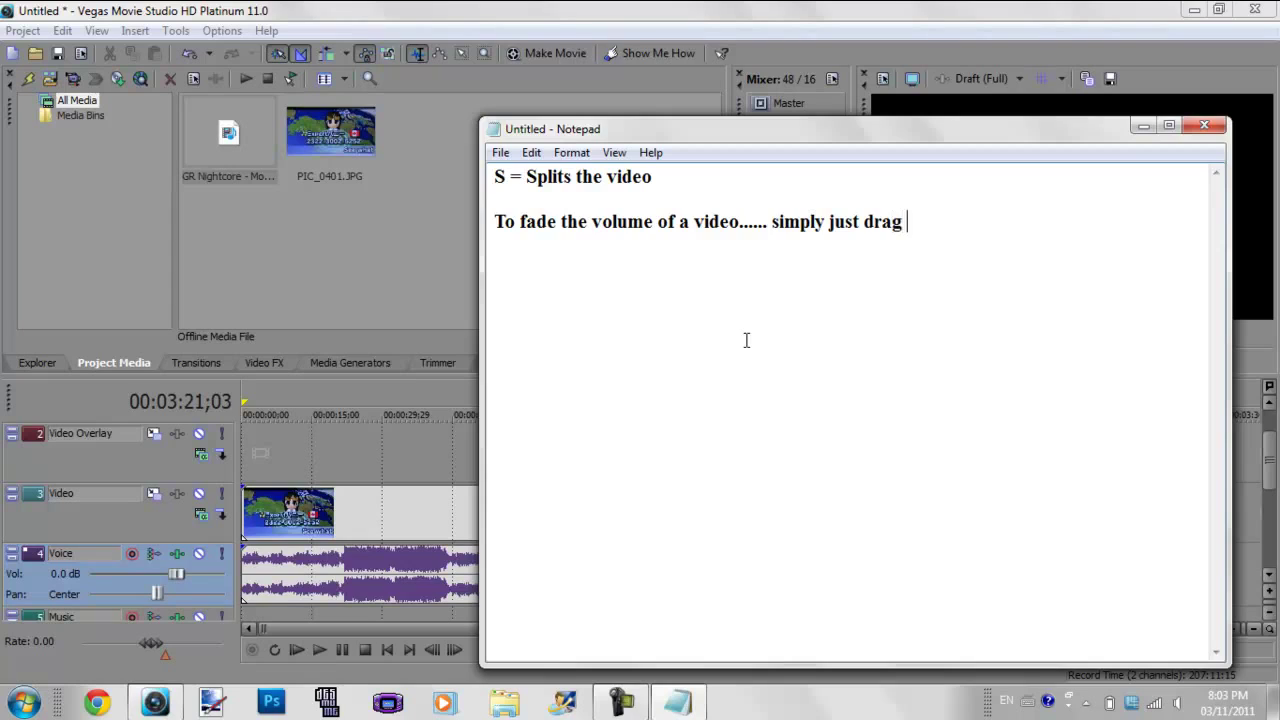
text(the top right c)
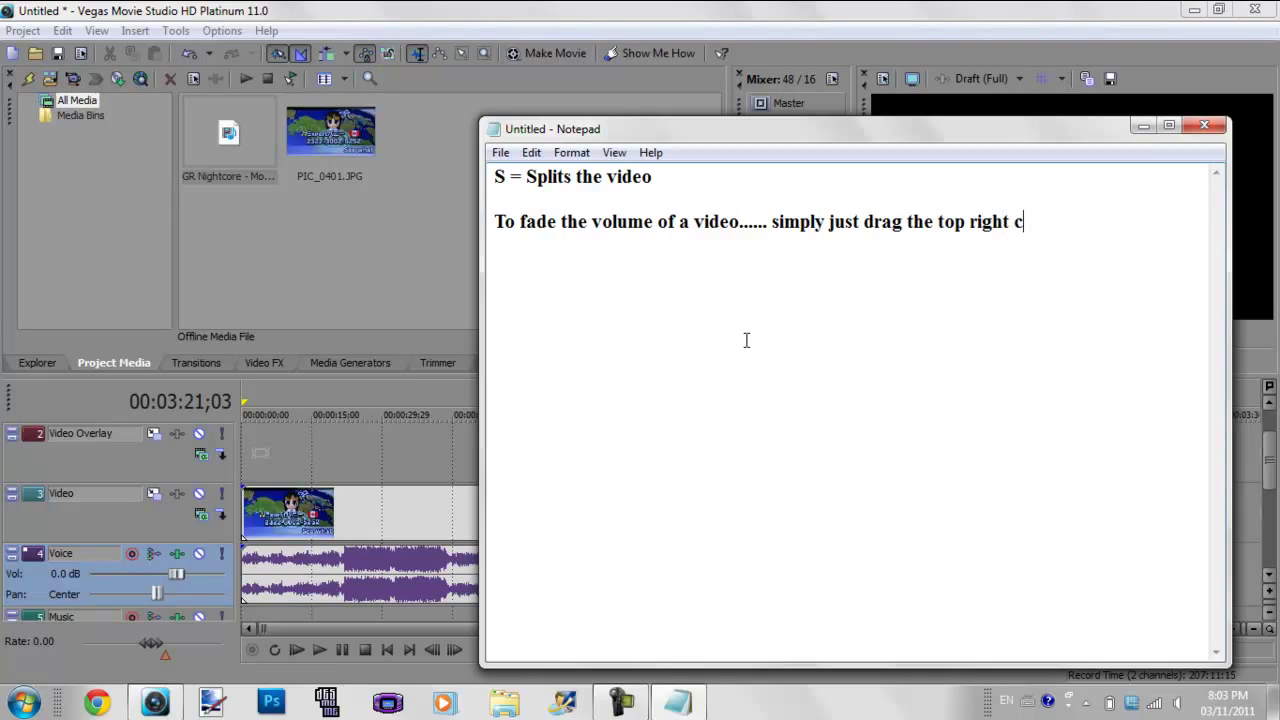
text(orner of the)
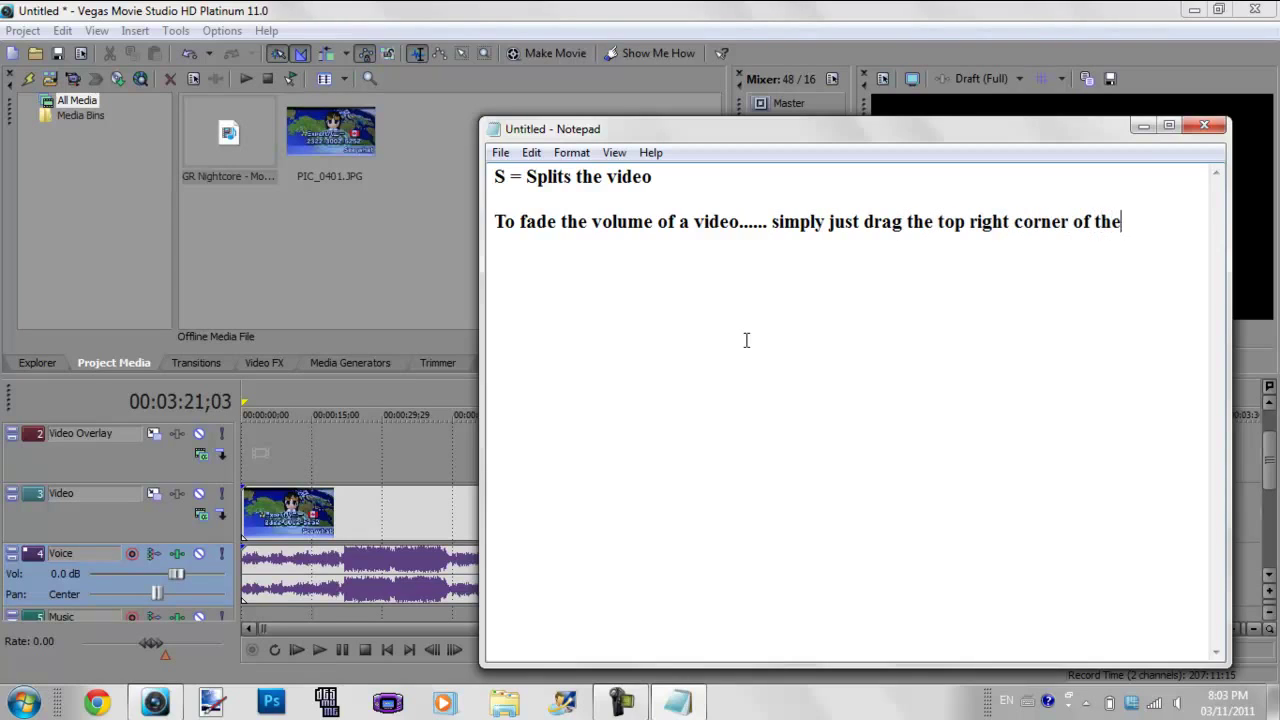
text( v)
key(BackSpace)
text(music/volume)
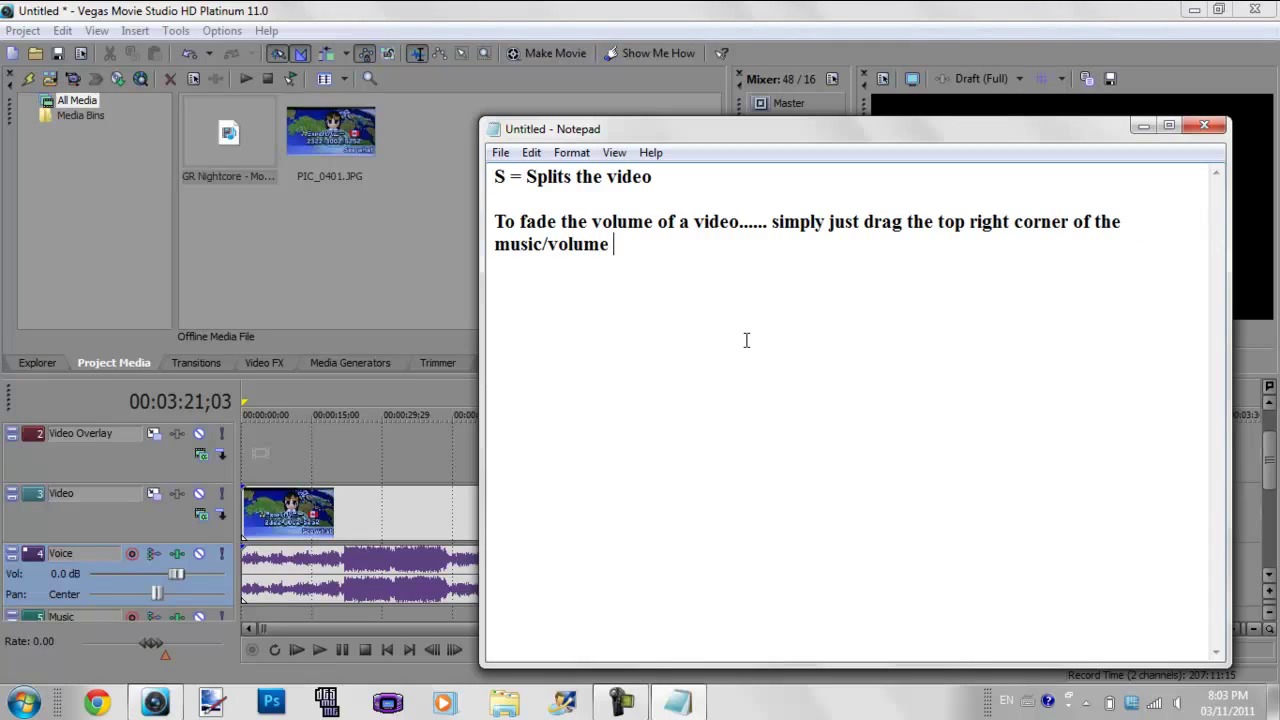
text( section and just drag)
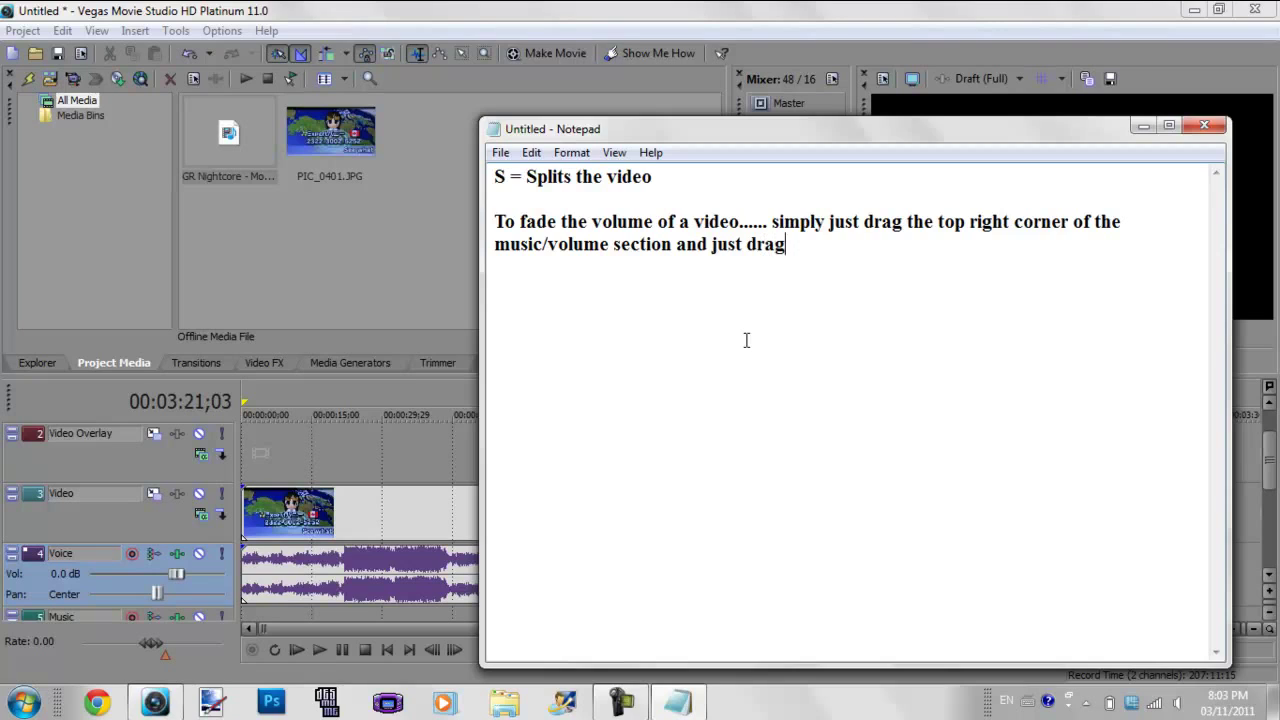
text( to the le)
key(BackSpace)
text(lef)
click(686, 10)
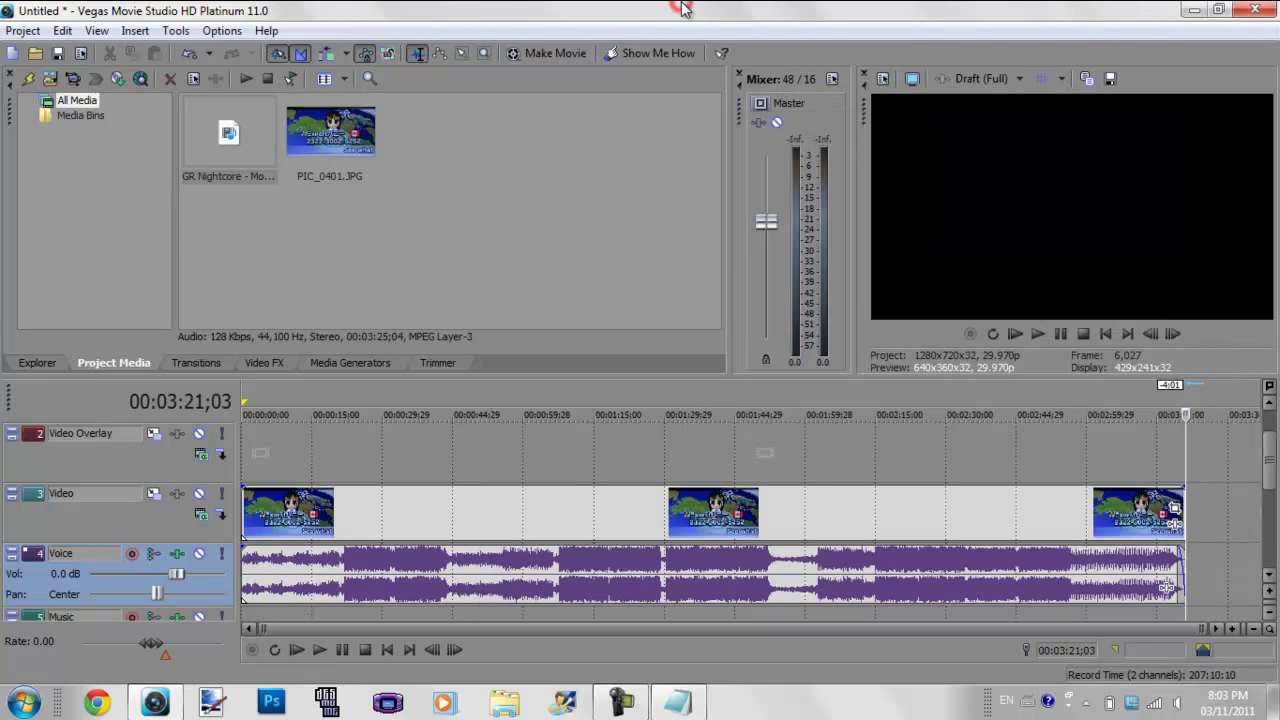
click(655, 515)
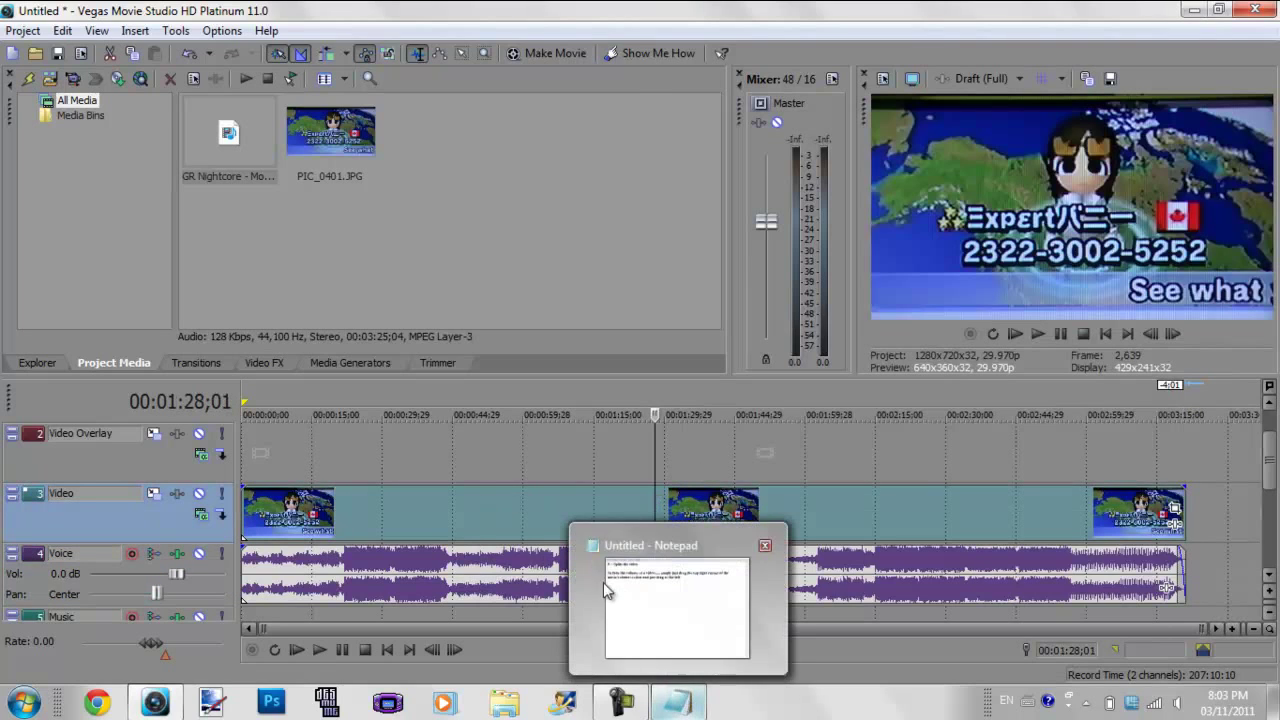
click(337, 515)
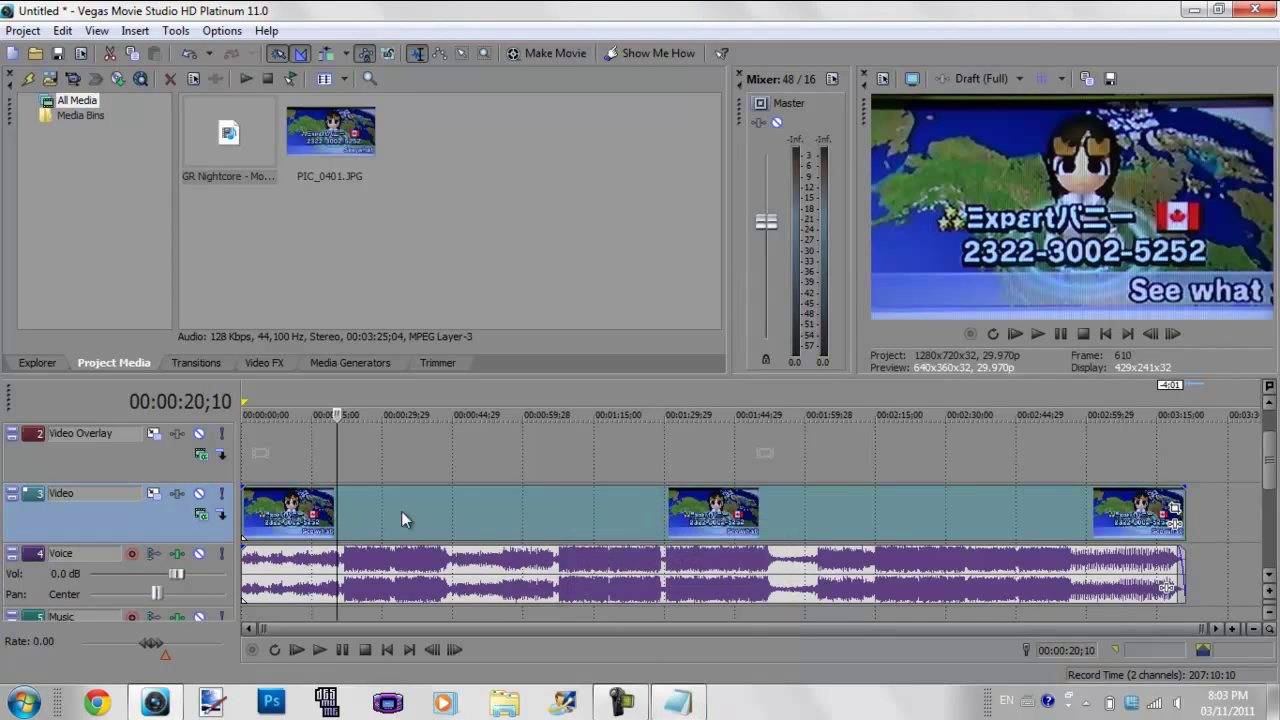
click(492, 522)
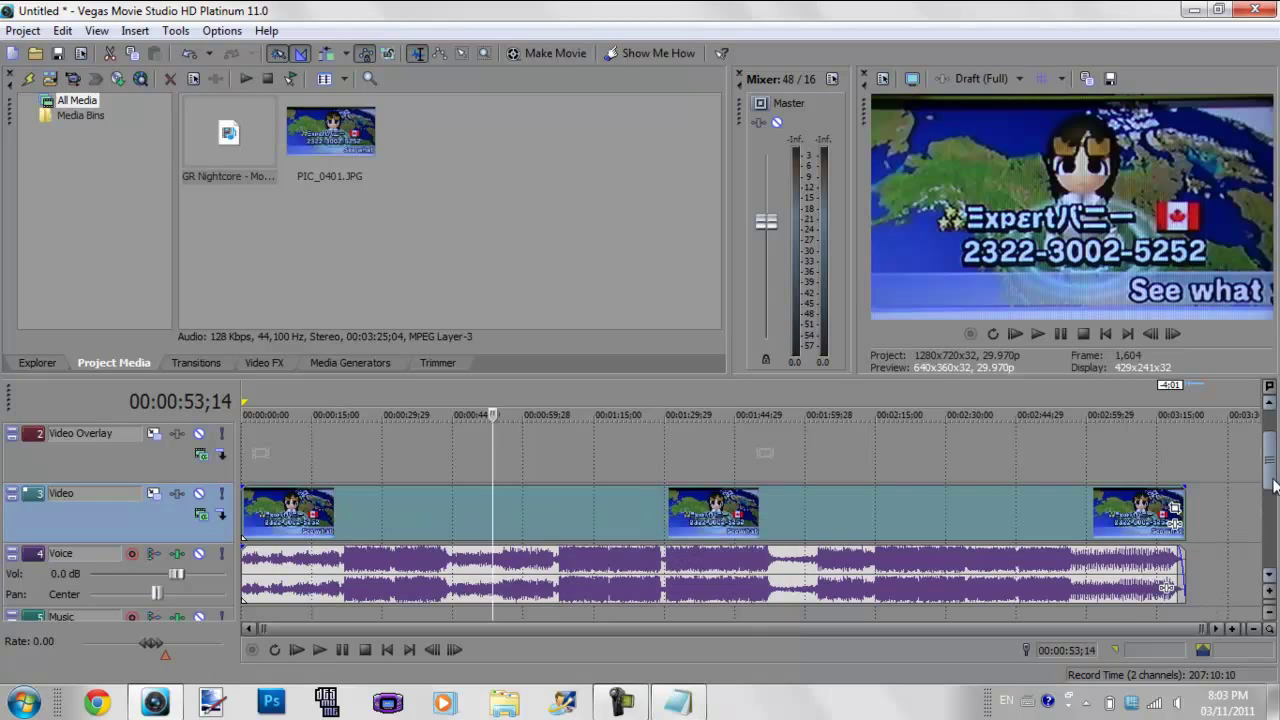
scroll(1273, 505, down, 2)
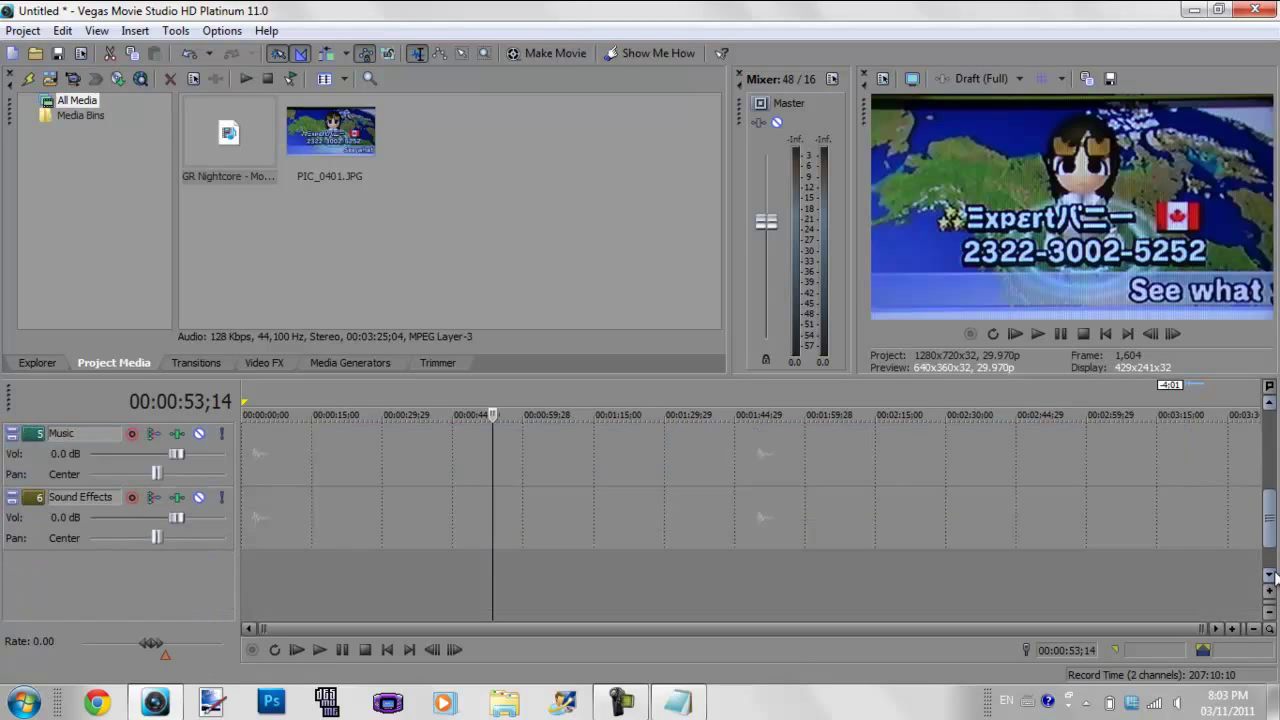
scroll(1272, 502, up, 2)
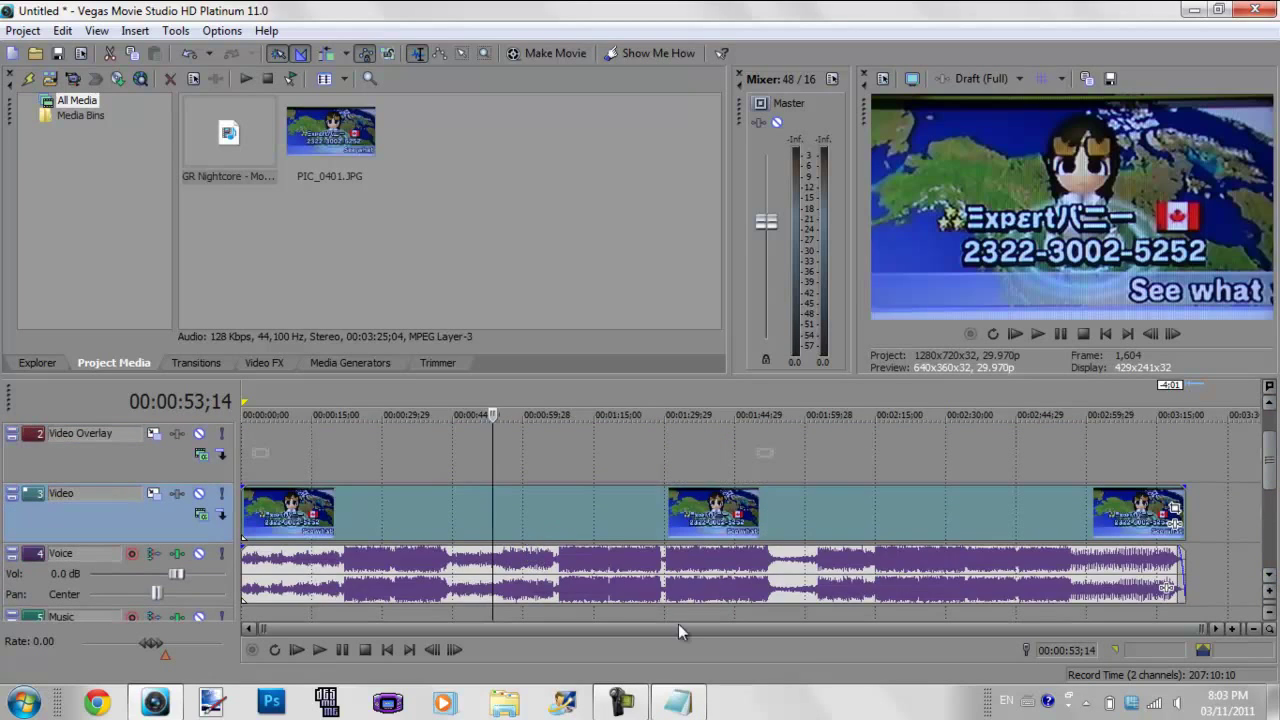
Step: Switch to Notepad and add the line "To increase volume on a video......" below the fade note
click(713, 637)
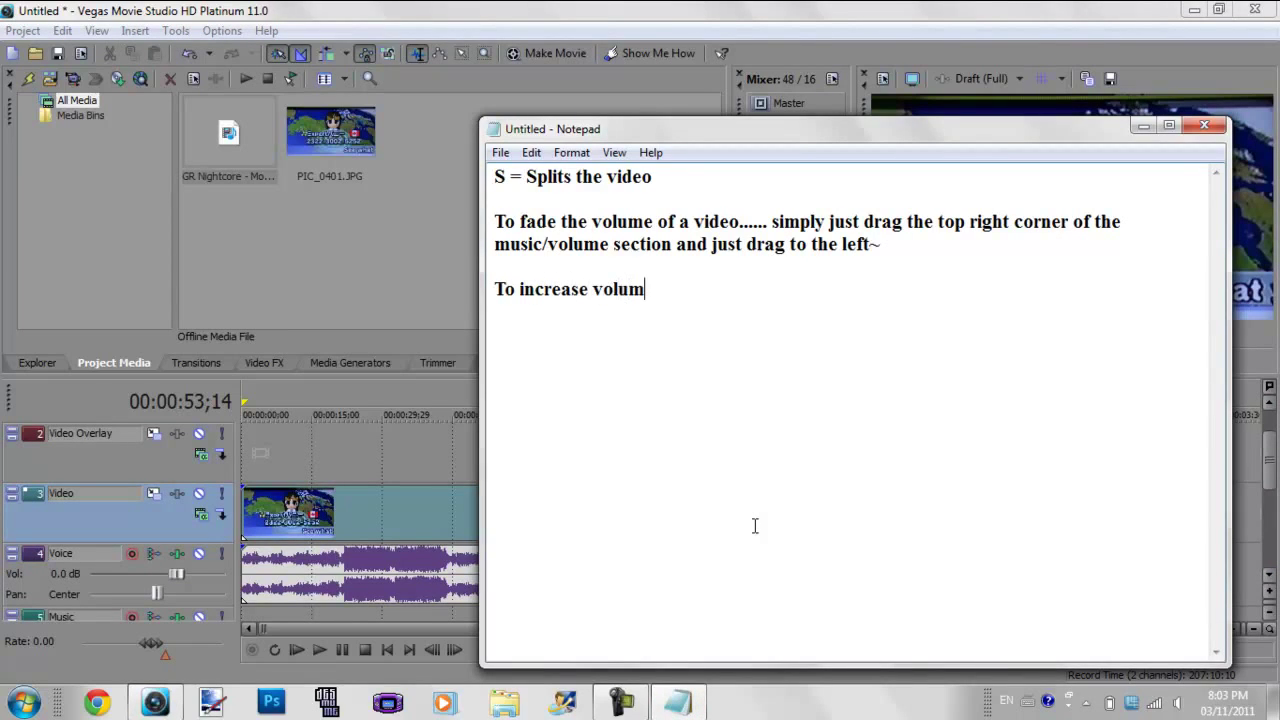
text(ideo......)
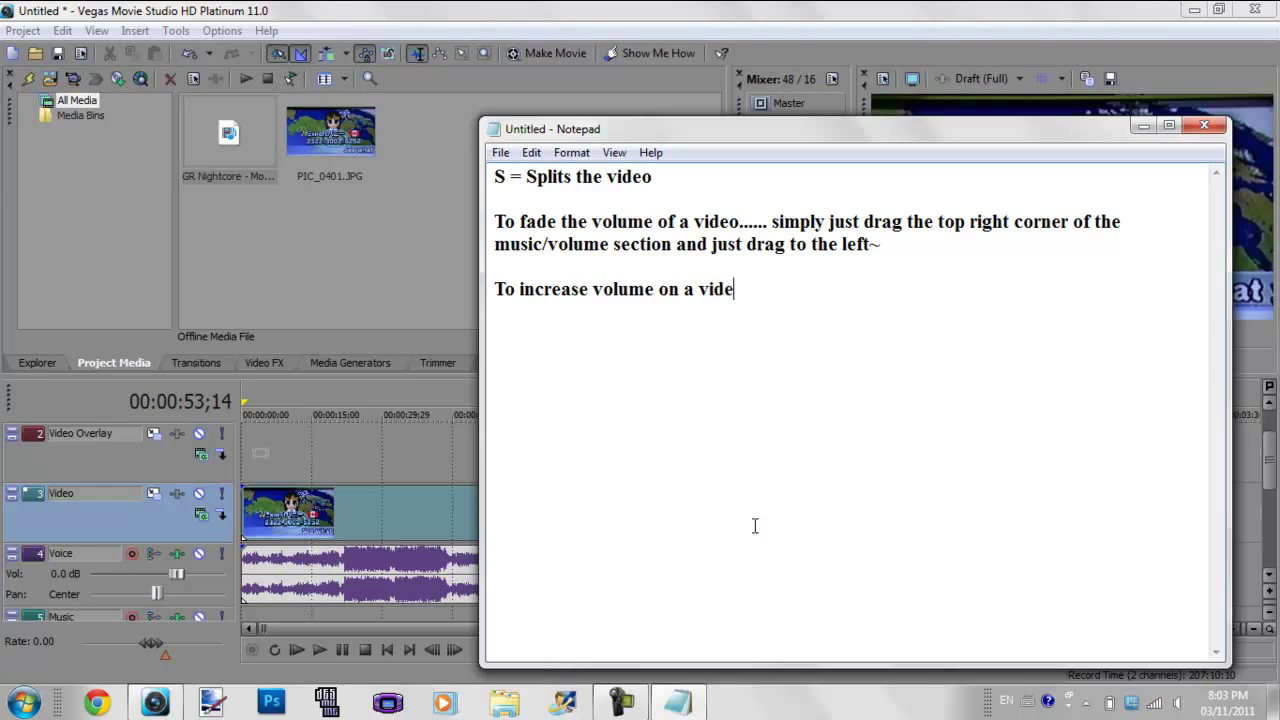
Step: Switch to Vegas Movie Studio and raise the Voice track's volume to 4.0 dB
click(630, 8)
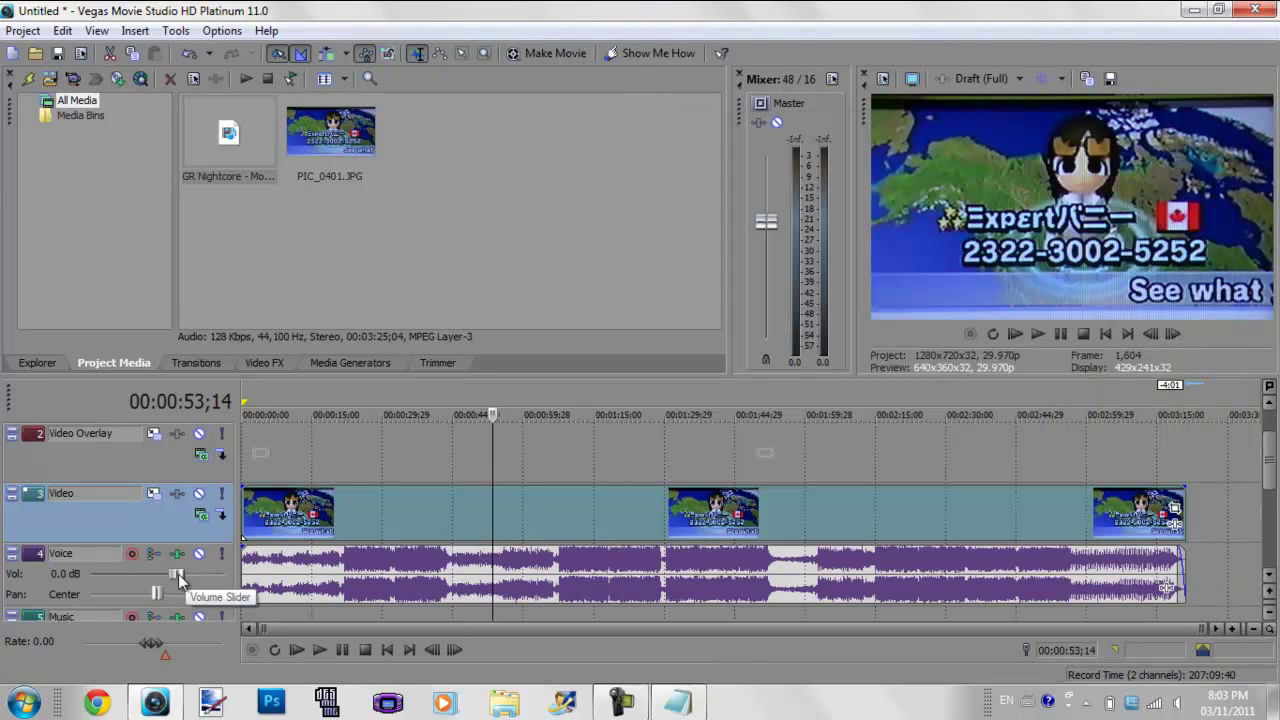
drag(177, 574, 207, 574)
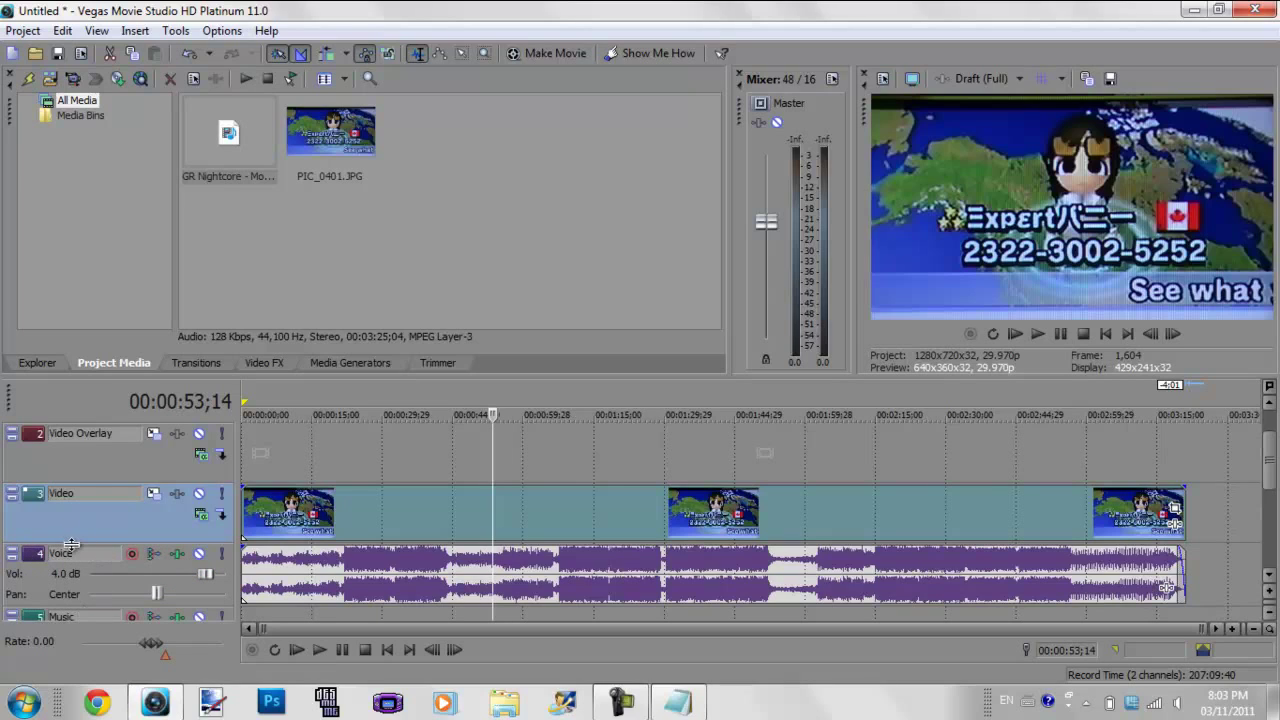
Step: Back in Notepad, complete the volume note with "yeah.. self explainatory.."
click(660, 610)
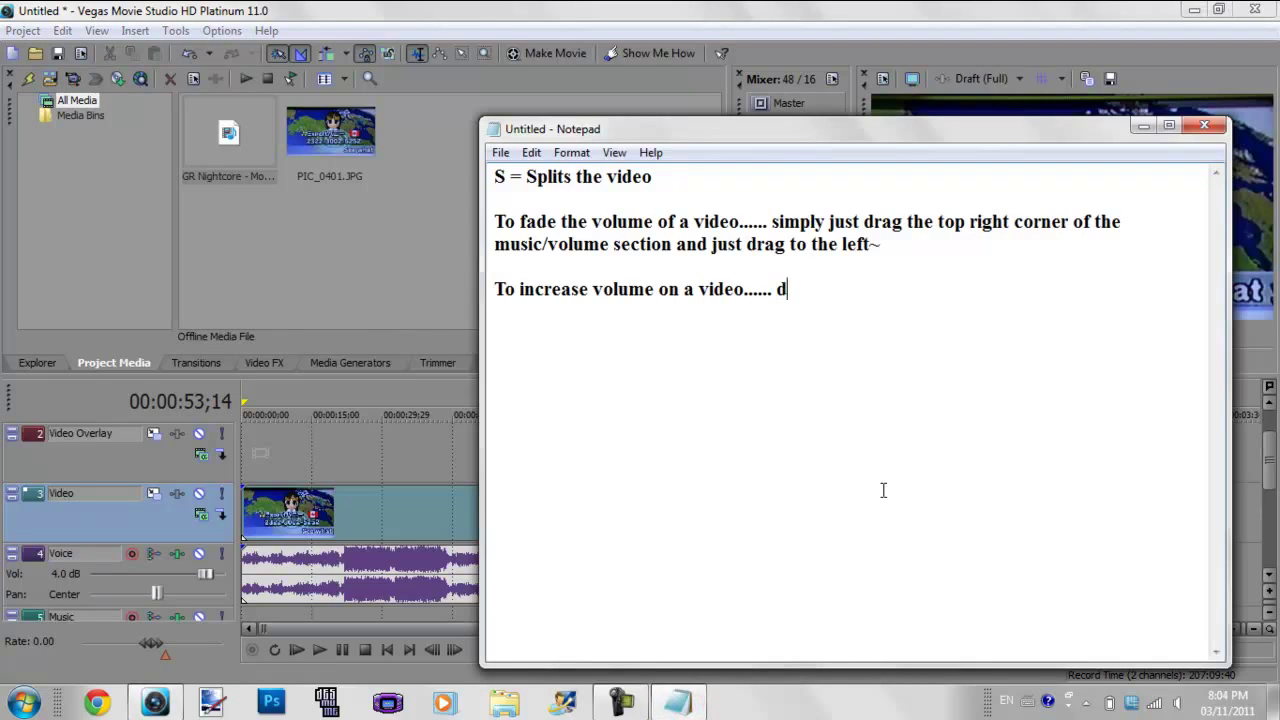
key(BackSpace)
key(BackSpace)
key(BackSpace)
key(BackSpace)
text(yeah.. self )
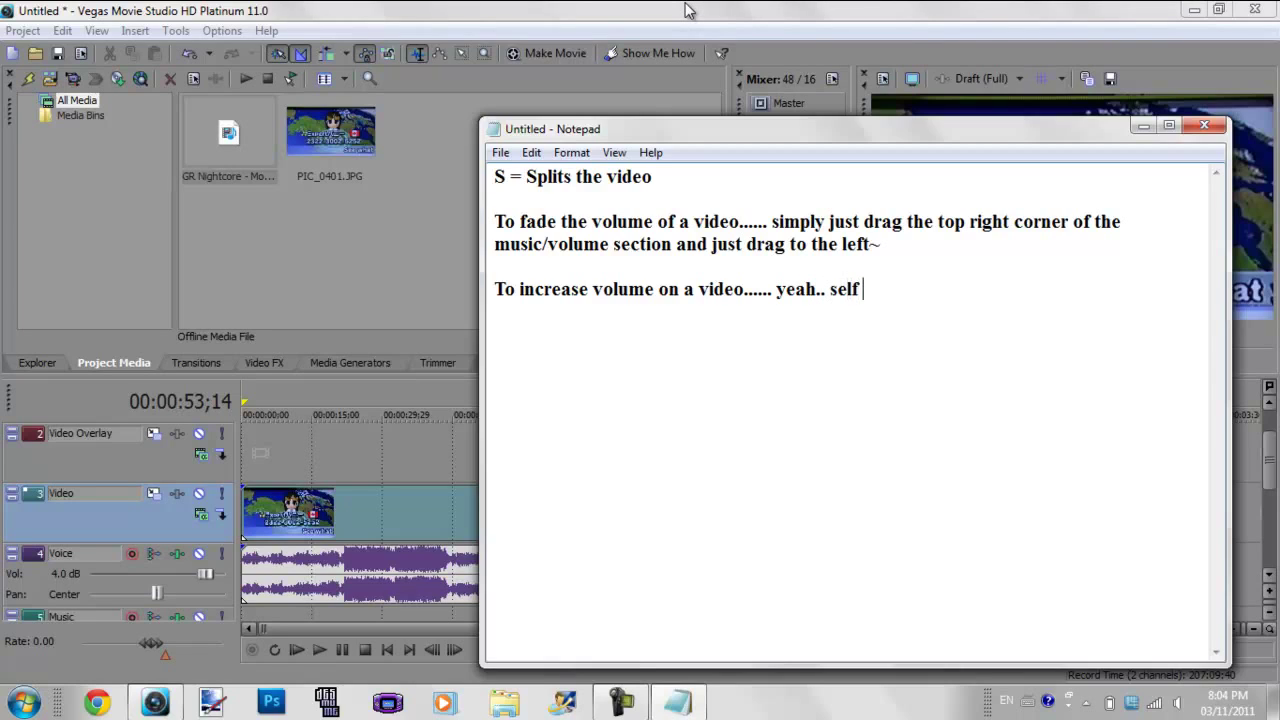
text(explainatory..)
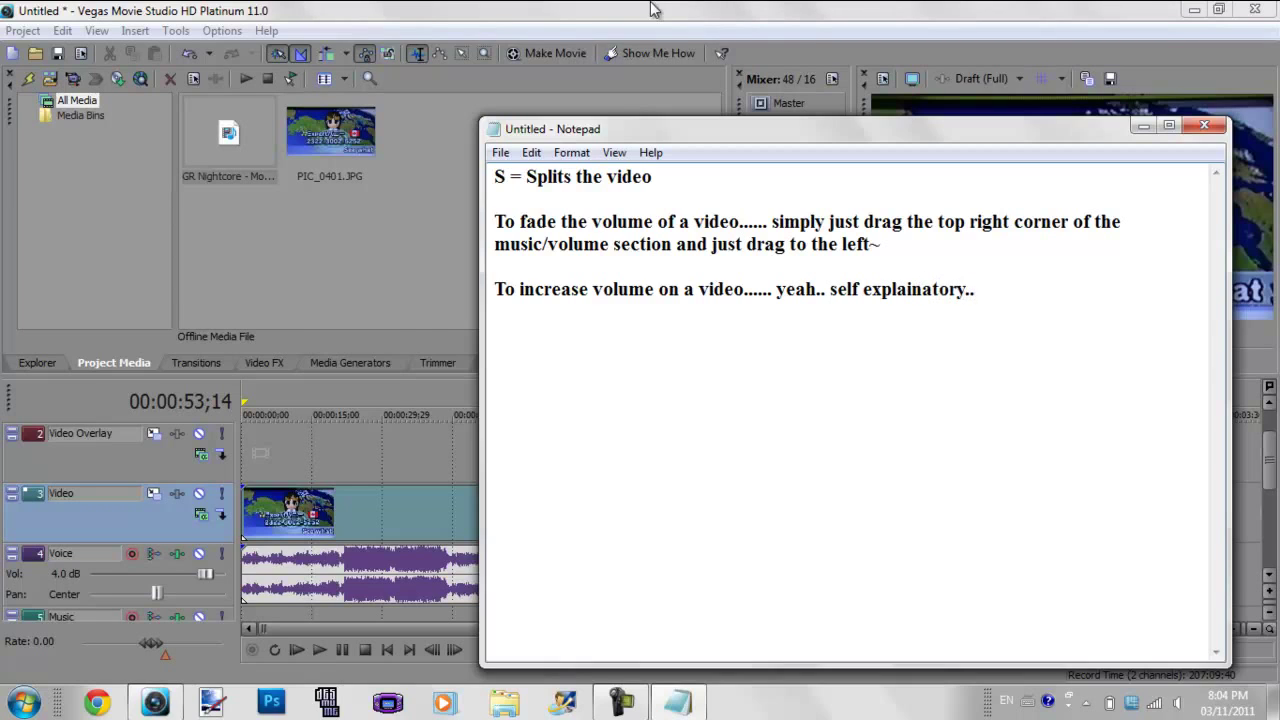
Step: In Vegas Movie Studio, use Event Pan/Crop to crop the picture's bottom to a height of about 285 and set Maintain aspect ratio to Yes
click(651, 9)
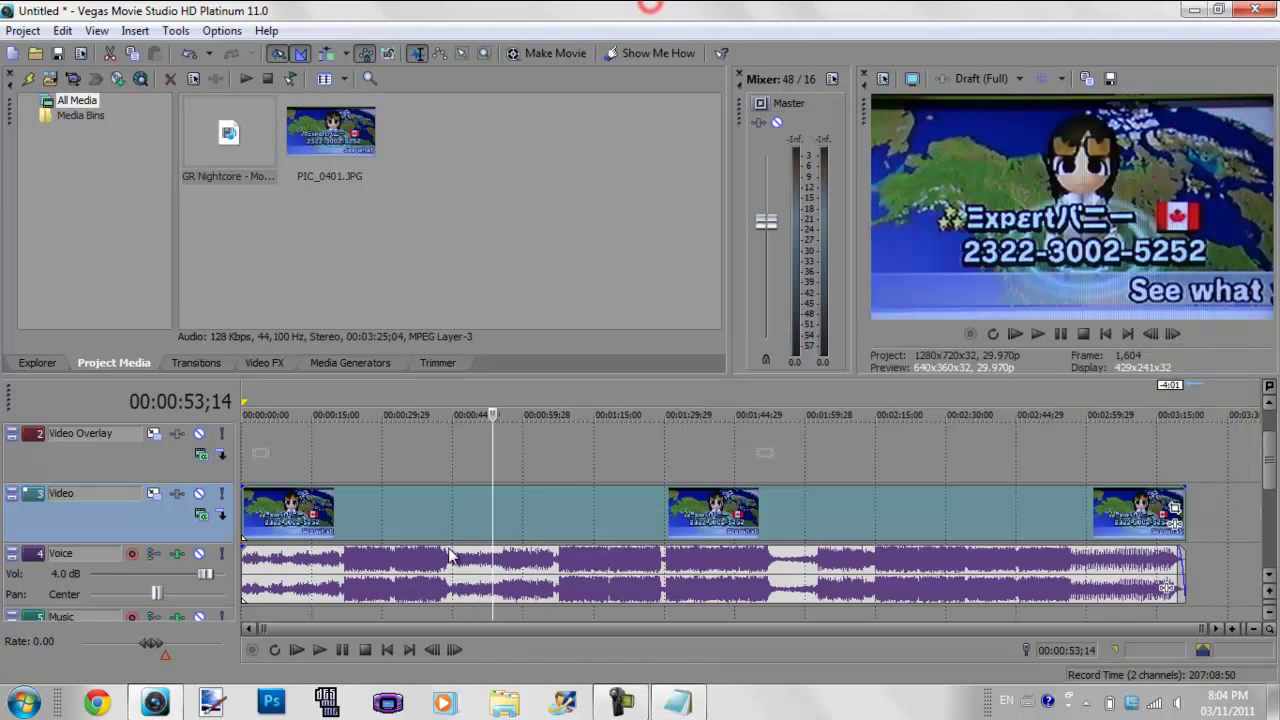
click(788, 507)
click(683, 502)
right_click(683, 502)
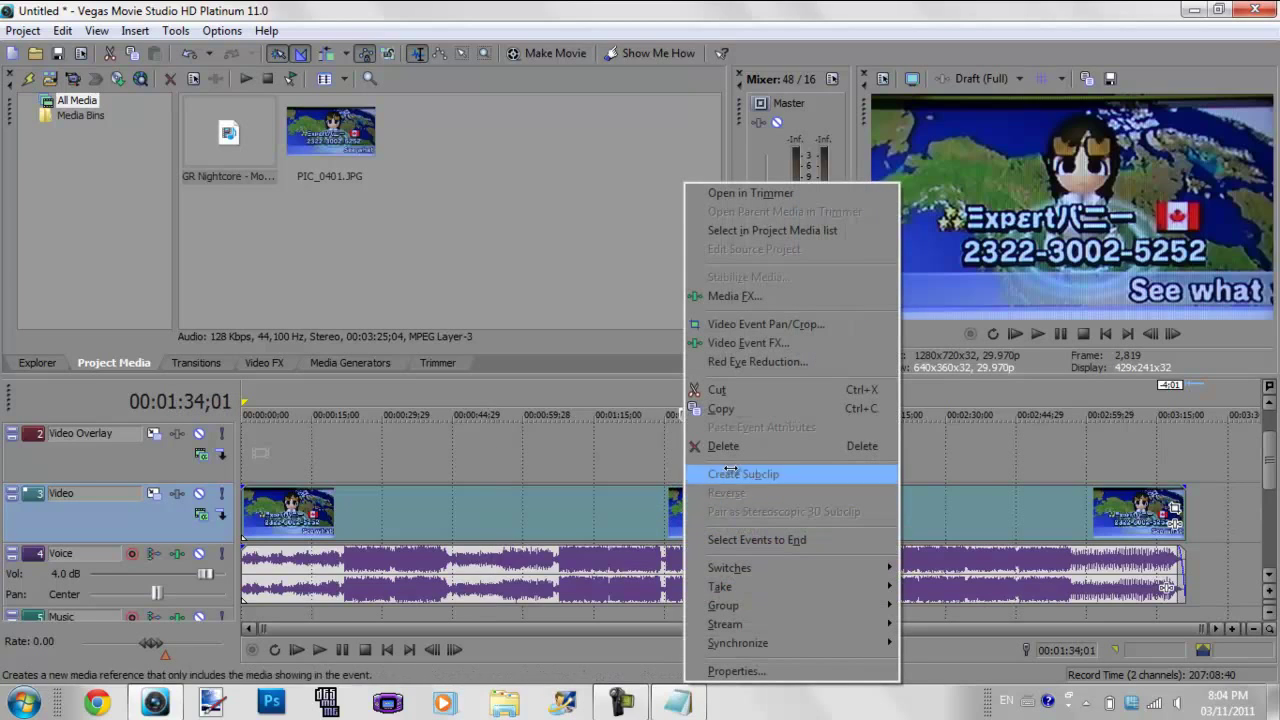
click(768, 324)
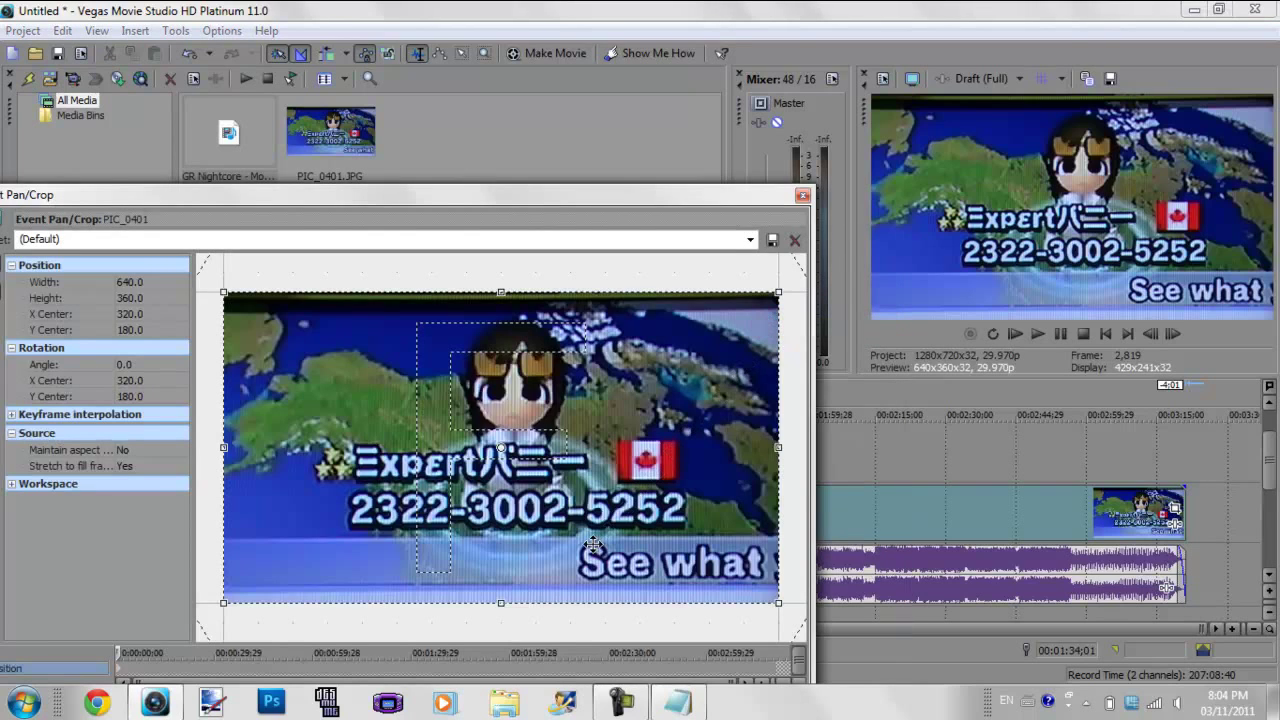
drag(506, 603, 502, 538)
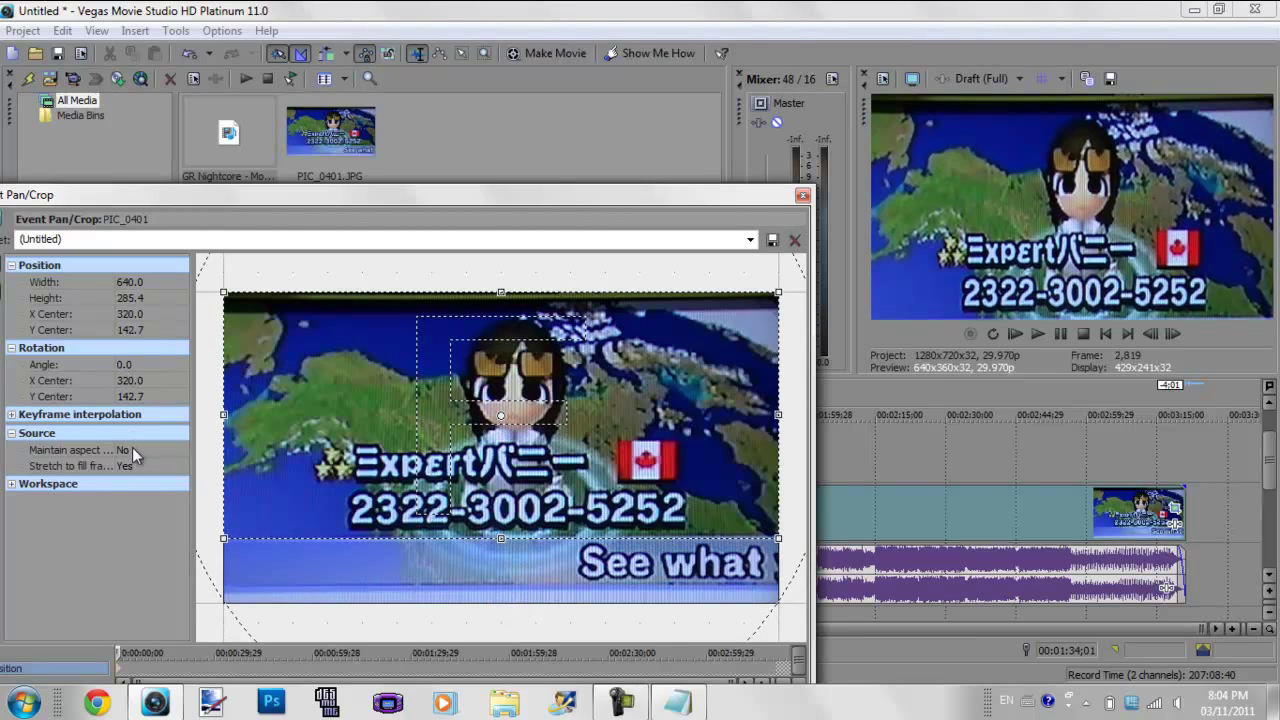
double_click(132, 450)
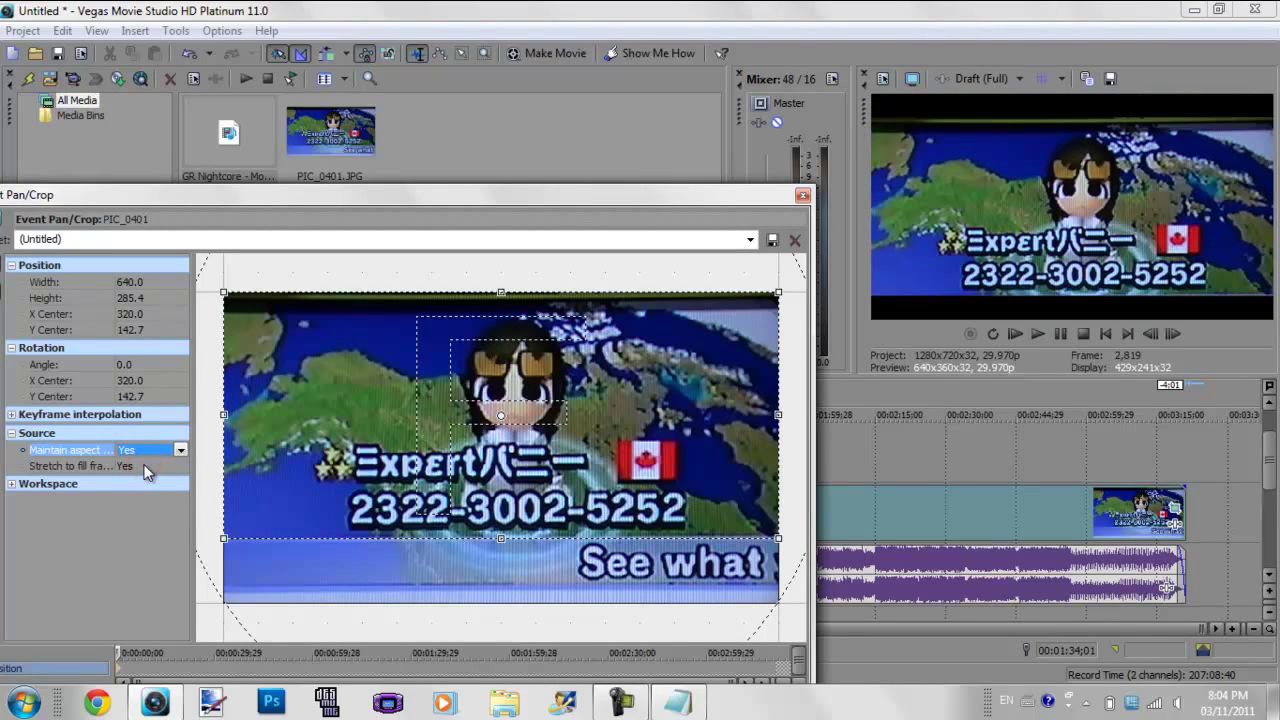
Step: Crop the picture's top and both sides to a frame about 515 wide by 262 high, and close the pan/crop window
drag(500, 291, 500, 310)
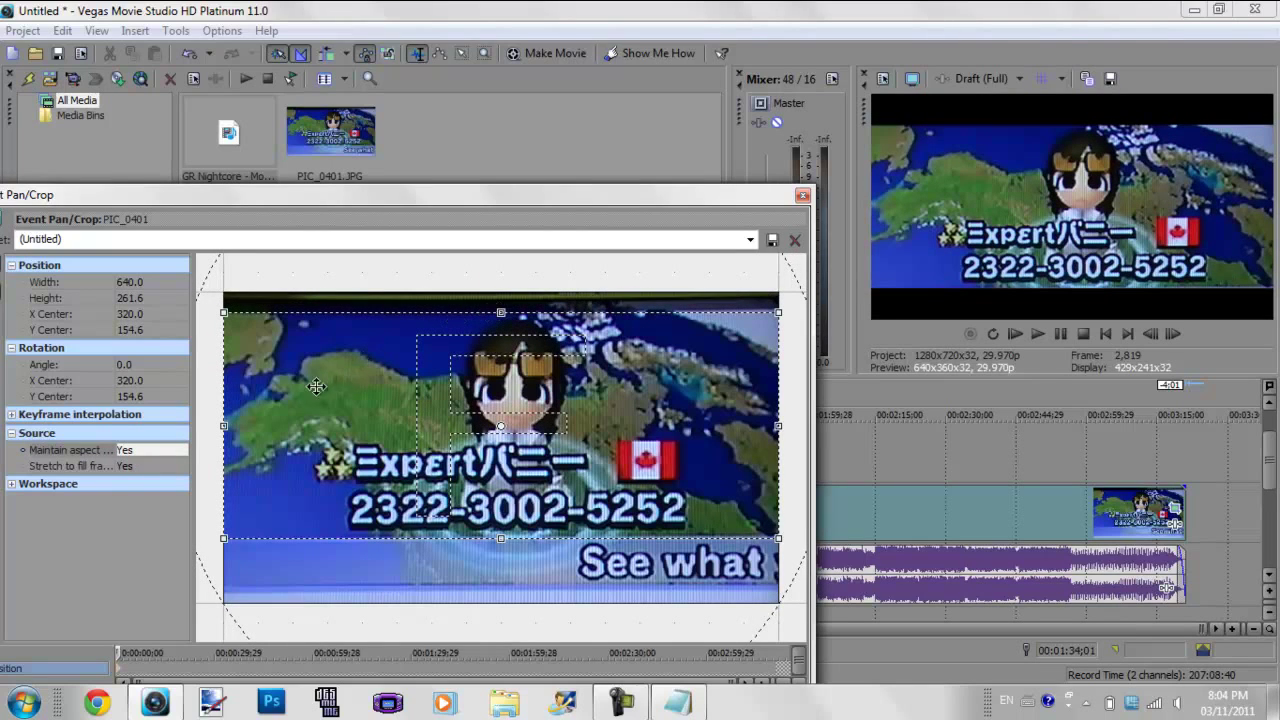
drag(224, 426, 318, 426)
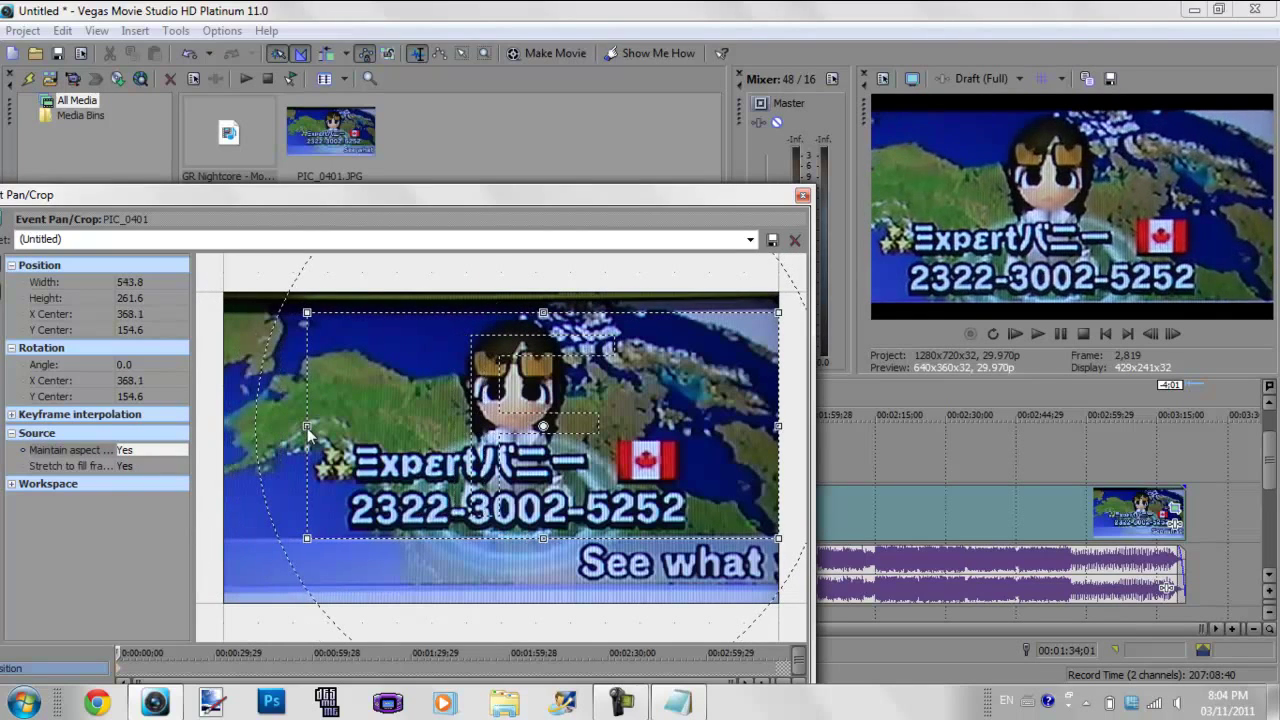
drag(766, 427, 698, 427)
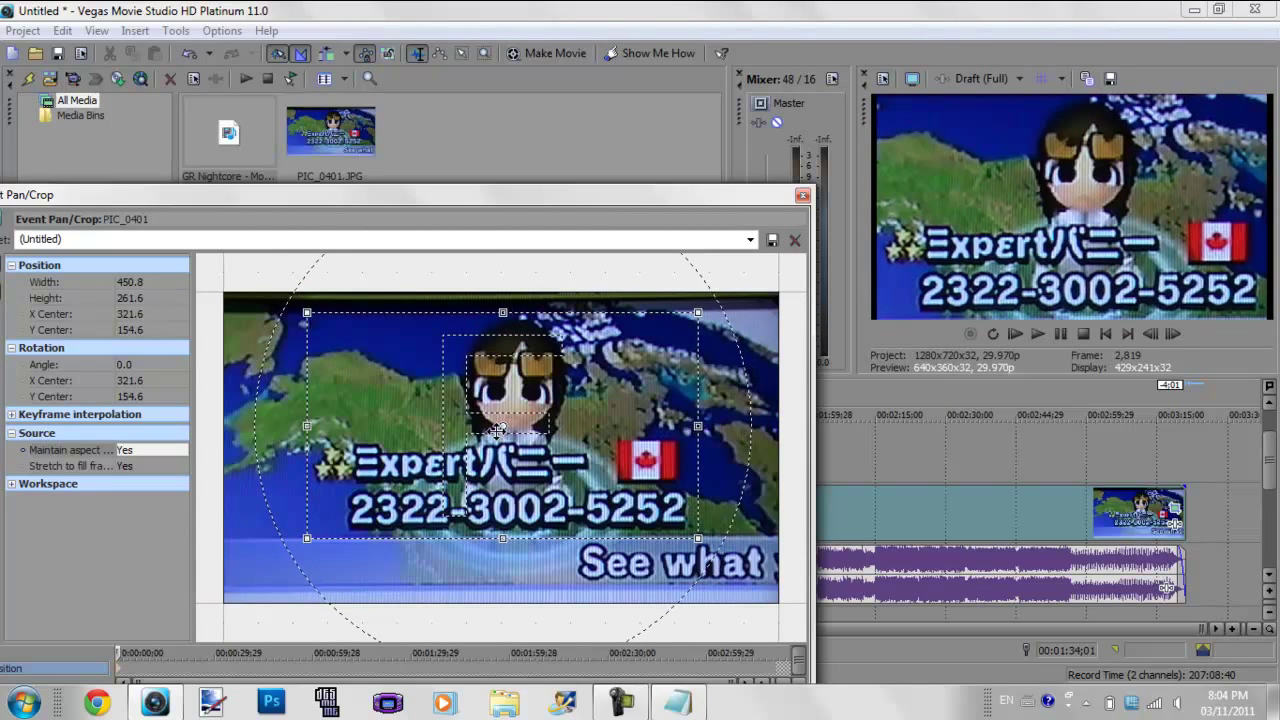
drag(307, 427, 288, 427)
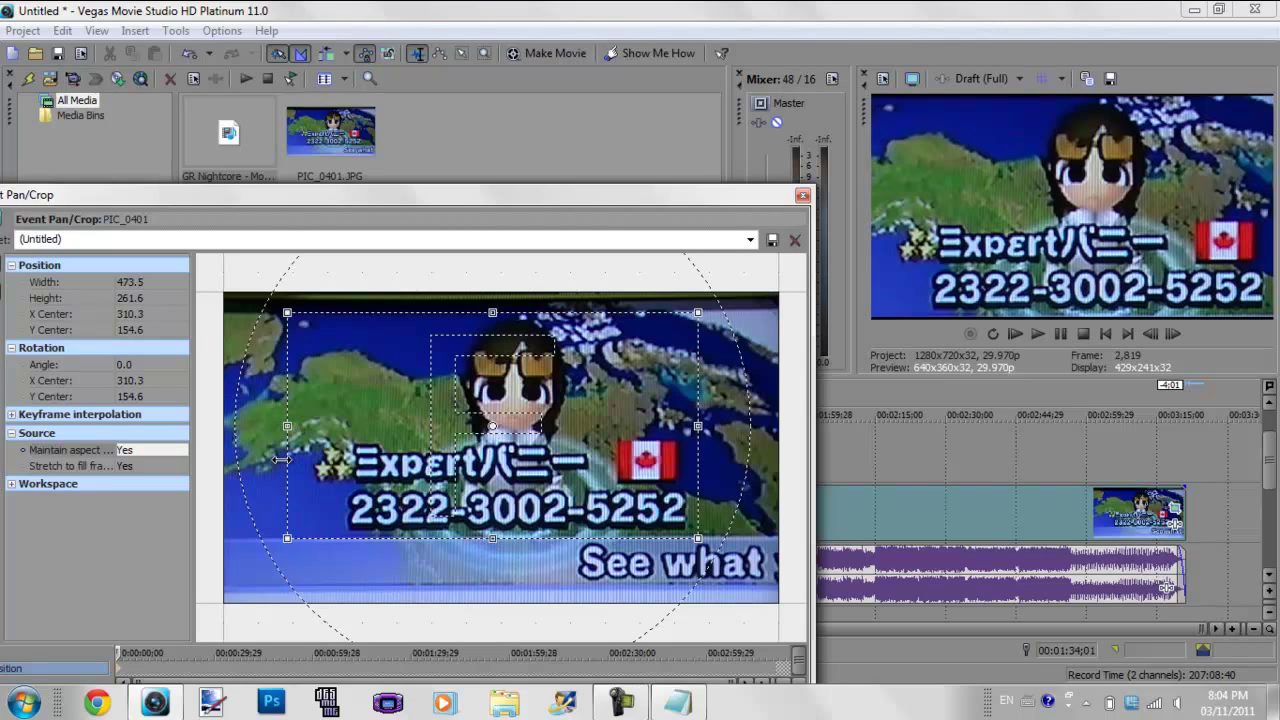
drag(703, 431, 744, 435)
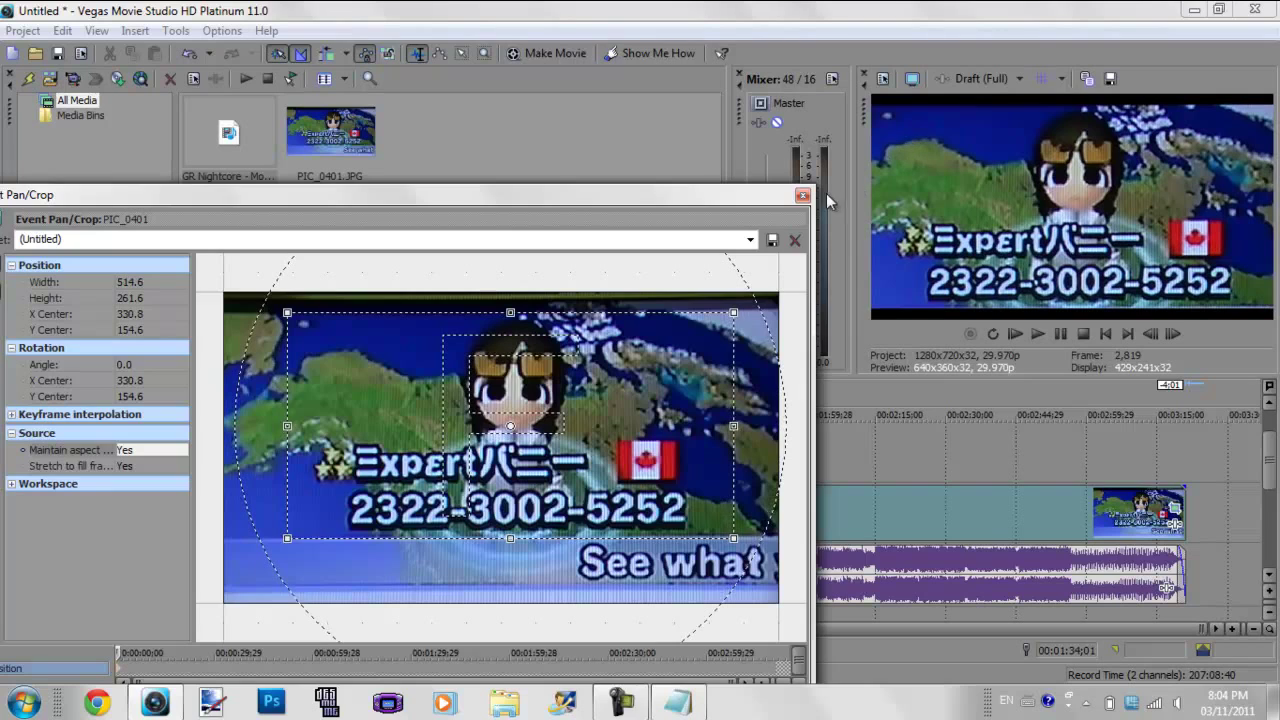
click(802, 195)
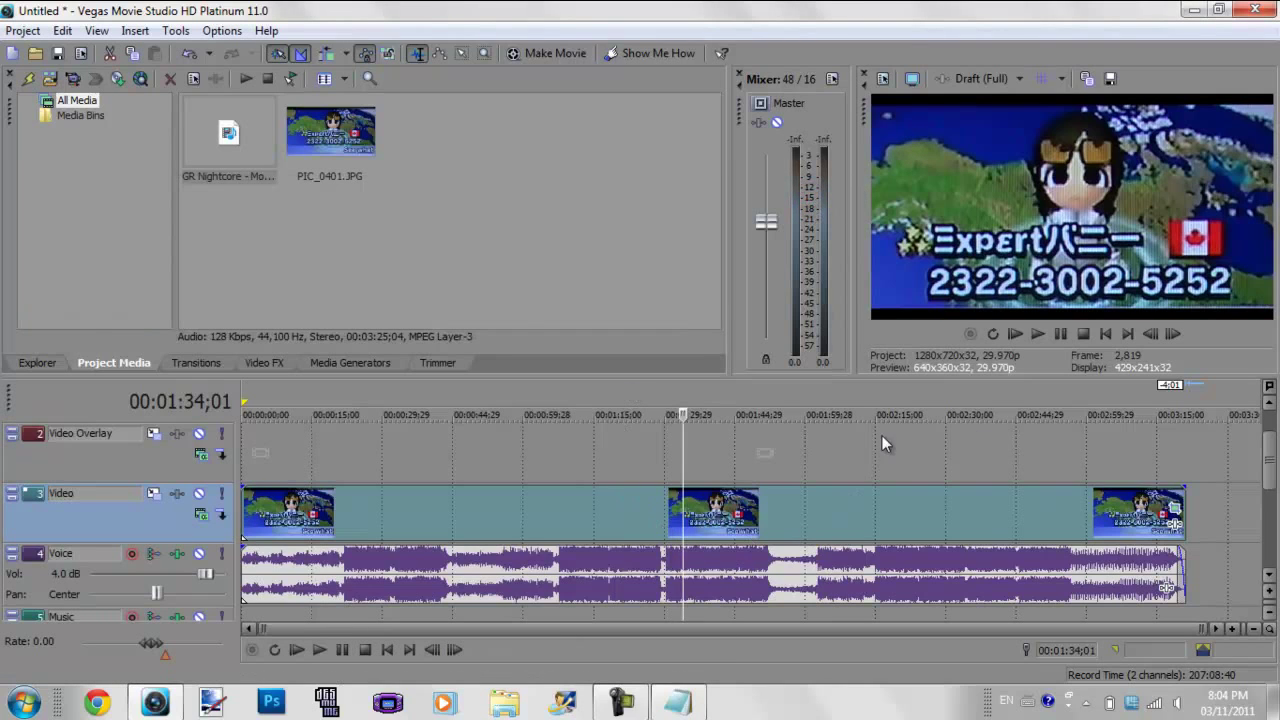
Step: In Notepad, add the line "To zoom in or out on a video..... right click on the video, then click" below the volume note
click(677, 703)
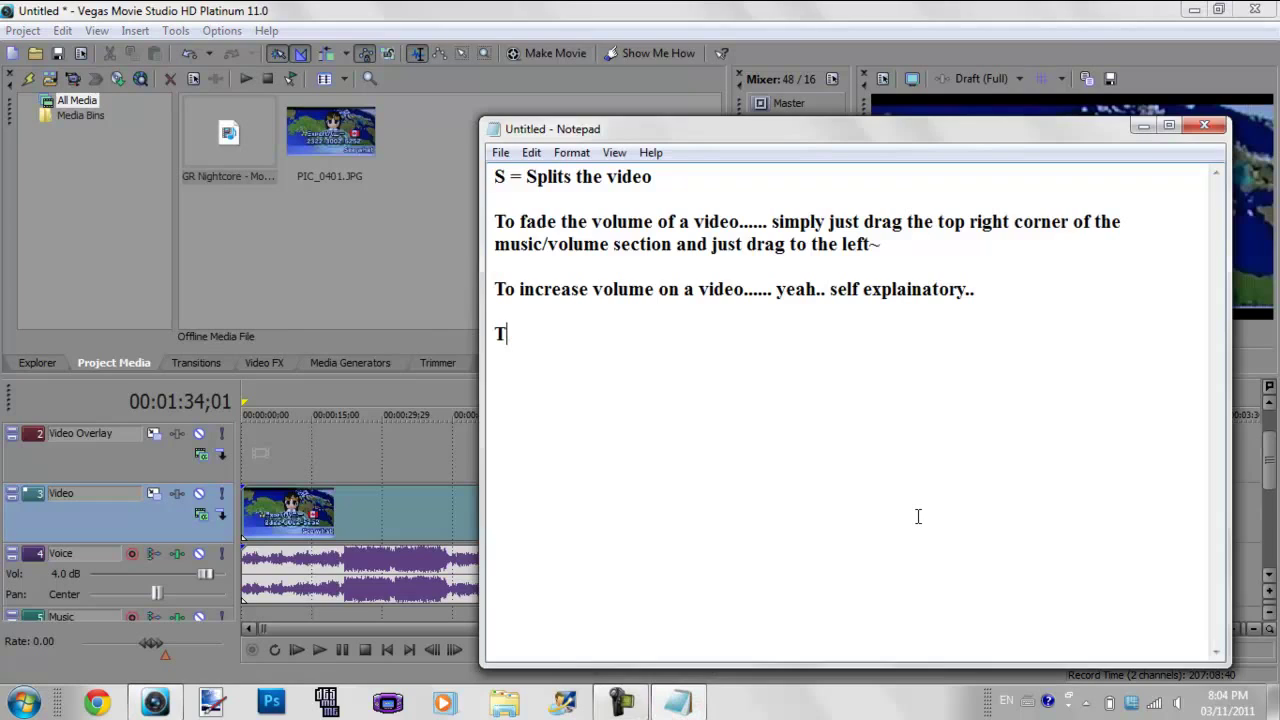
text(o incre)
key(BackSpace)
text(i)
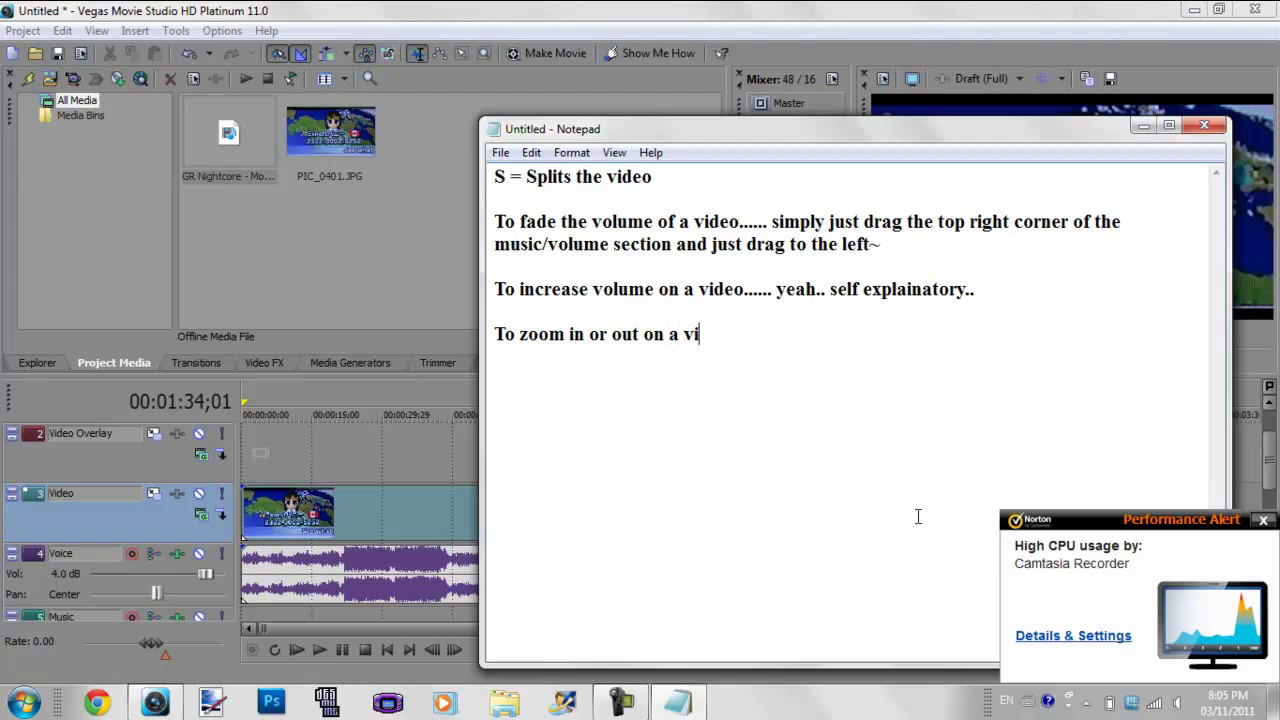
text(ncdeo..... right click on)
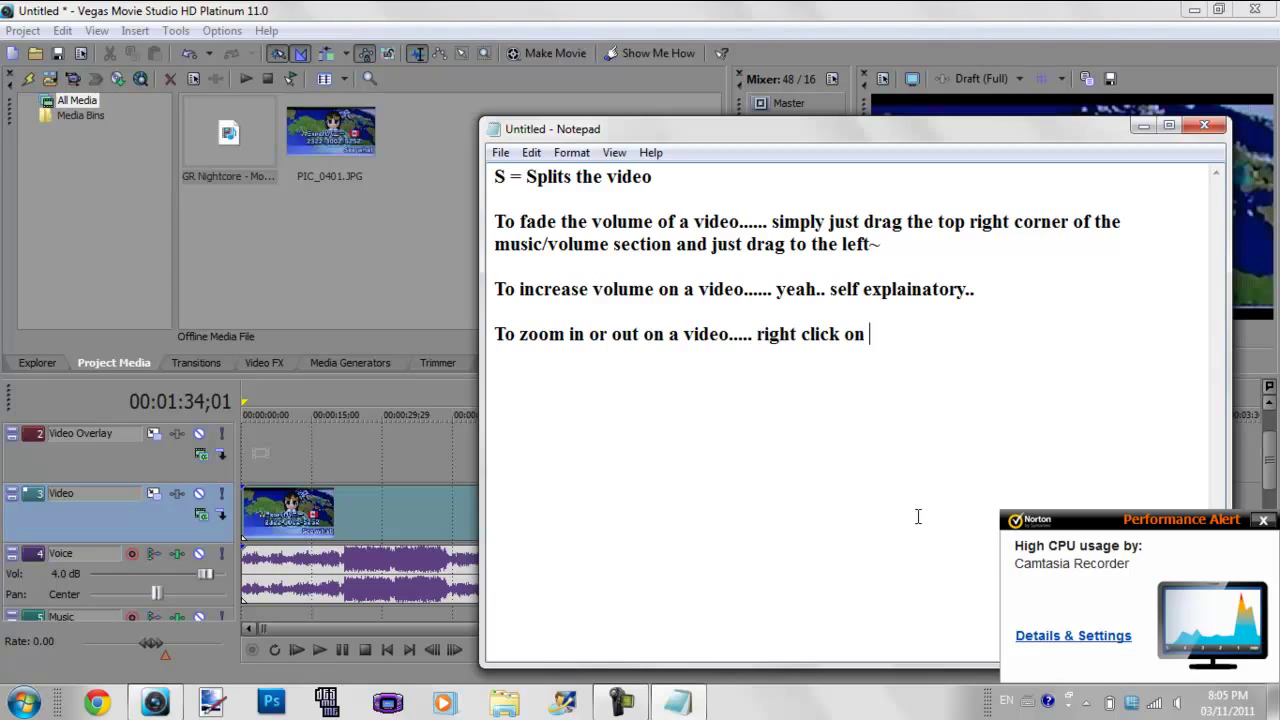
text(deo, then click)
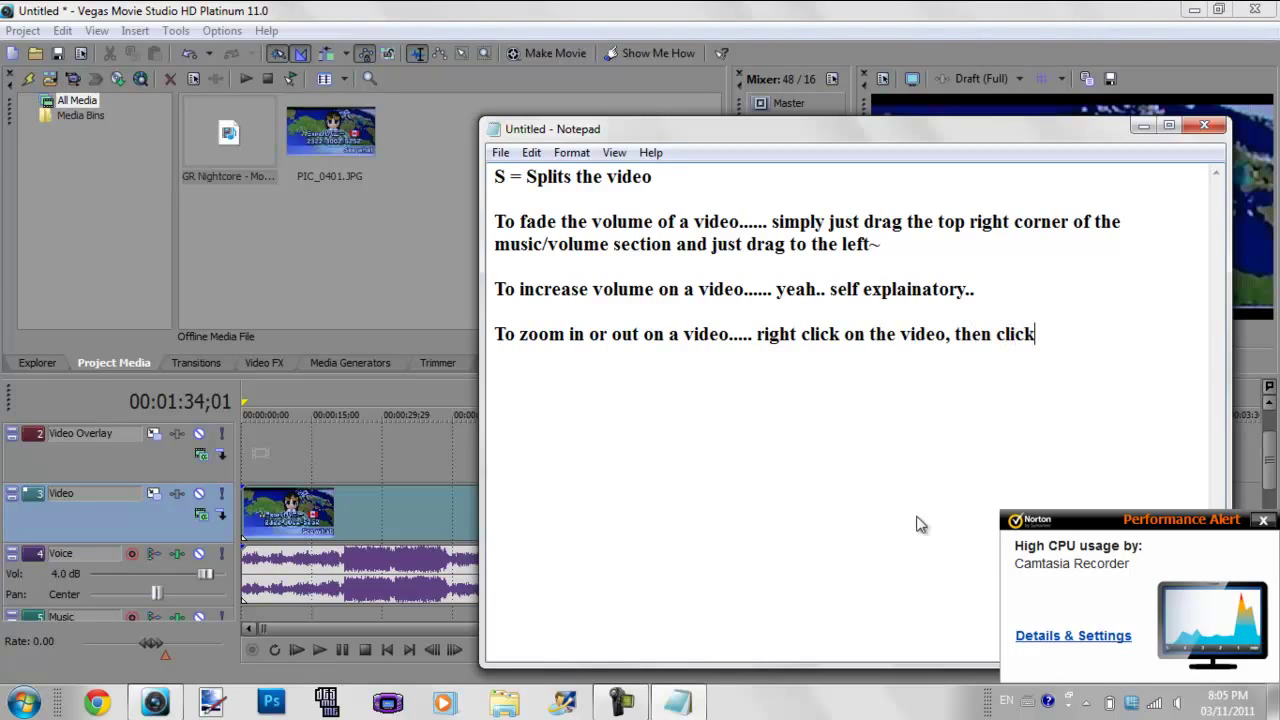
Step: Check the picture's available commands in Vegas Movie Studio and complete the Notepad zoom note with "video editing pan"
click(537, 8)
right_click(363, 518)
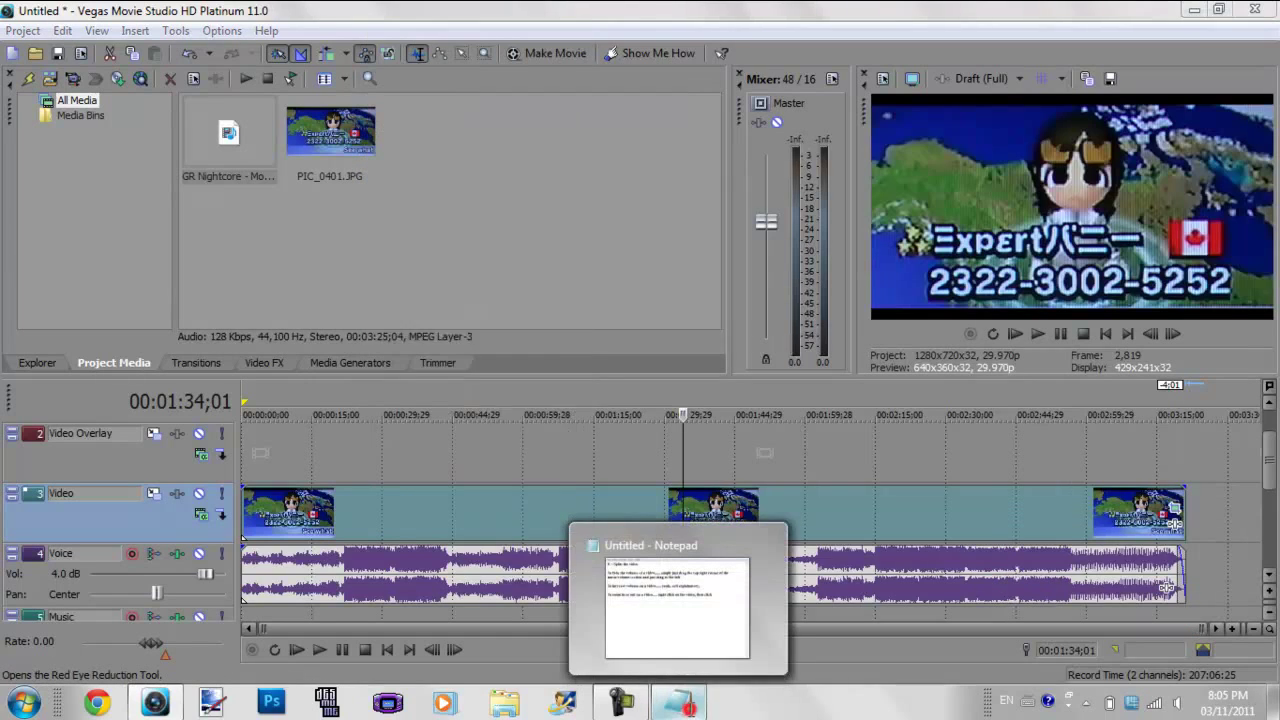
click(690, 708)
text(deo editing pan)
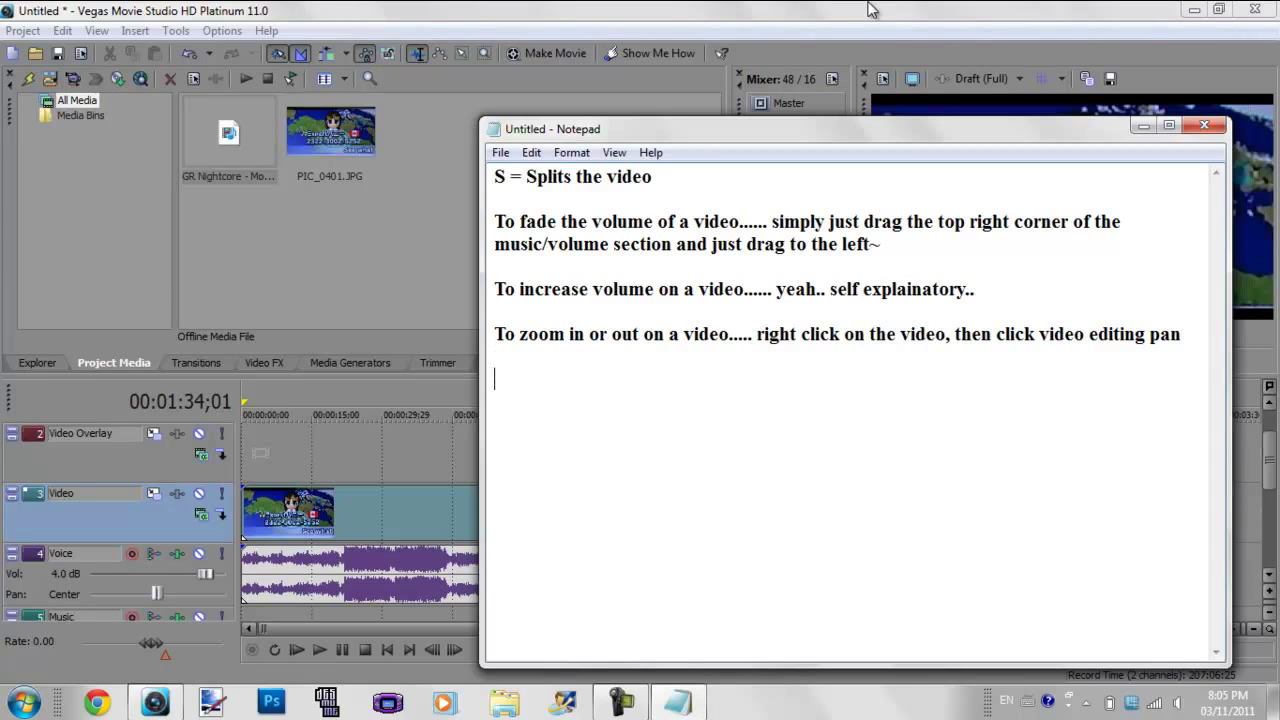
Step: Switch to Vegas Movie Studio, browse the (Legacy) Text presets among the media generators and bring the Text track into view
click(704, 10)
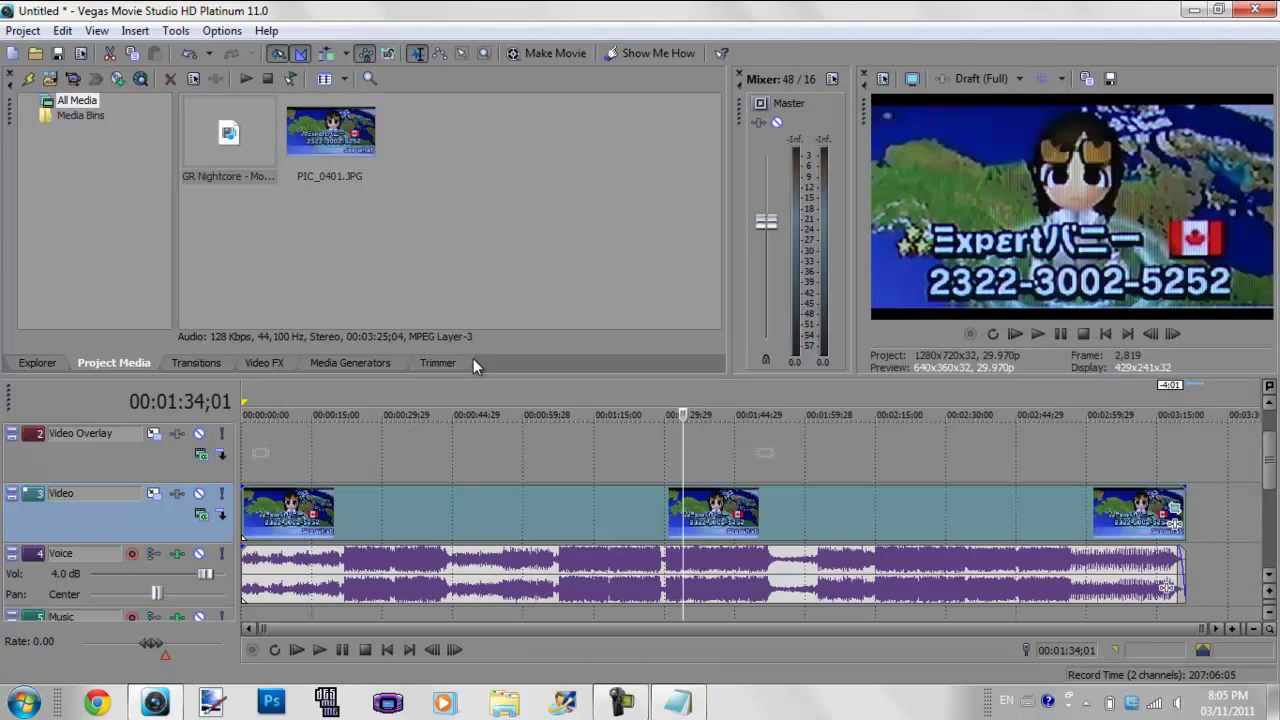
click(340, 364)
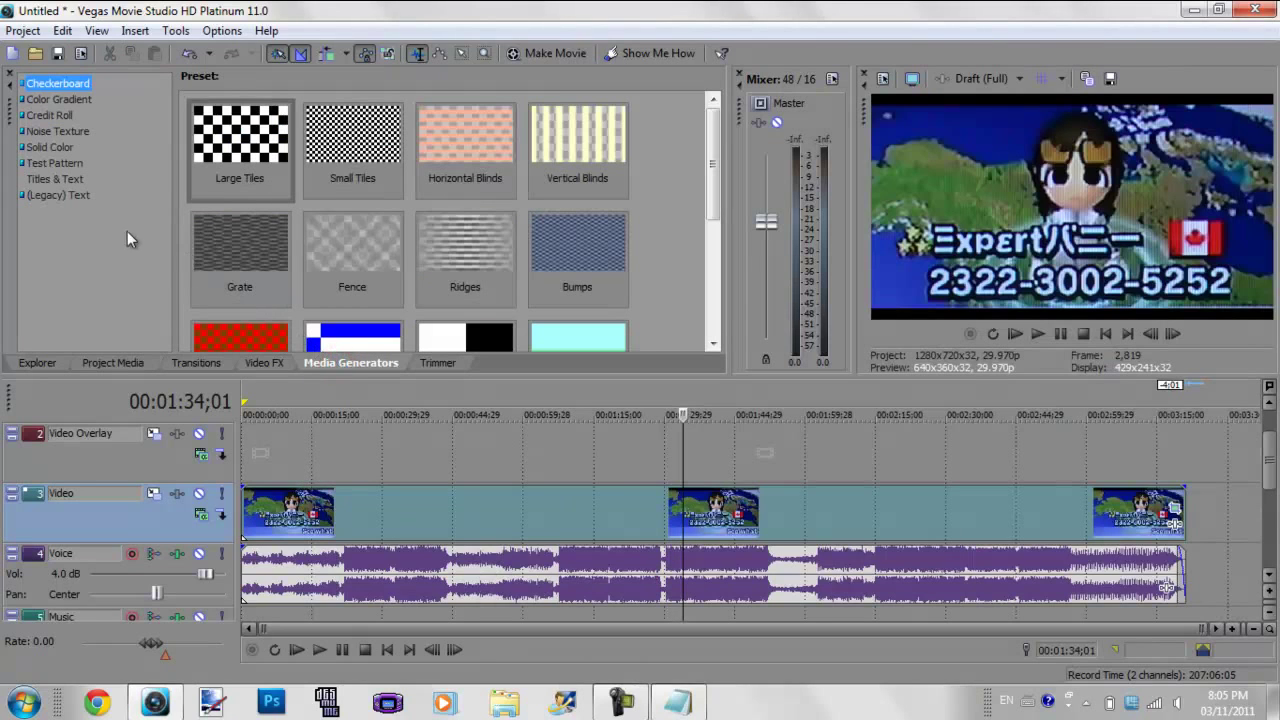
click(72, 197)
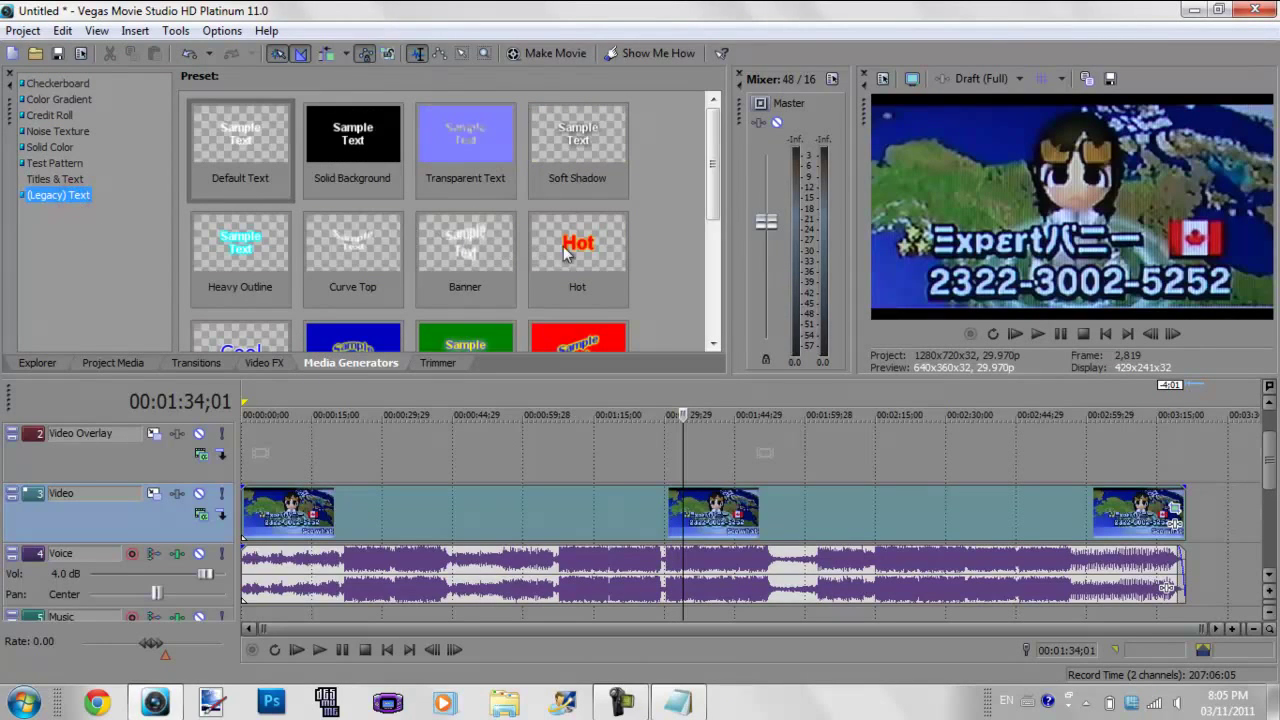
drag(709, 195, 690, 312)
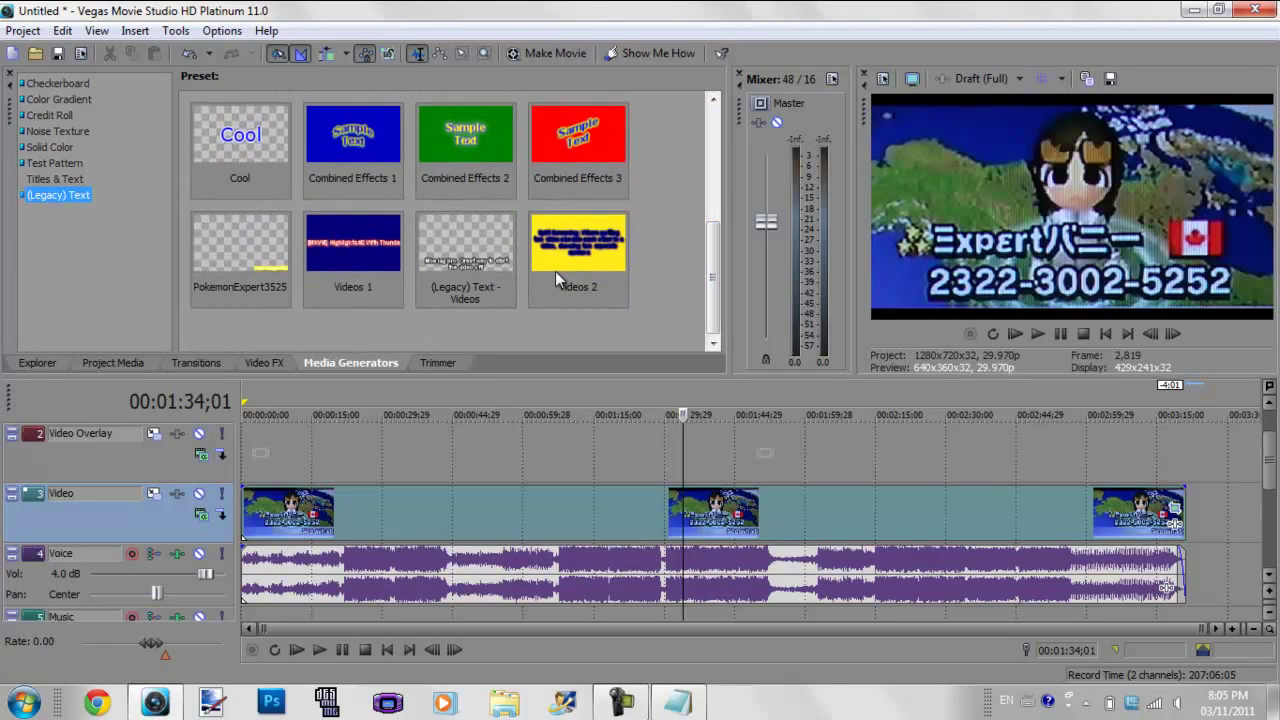
click(1272, 458)
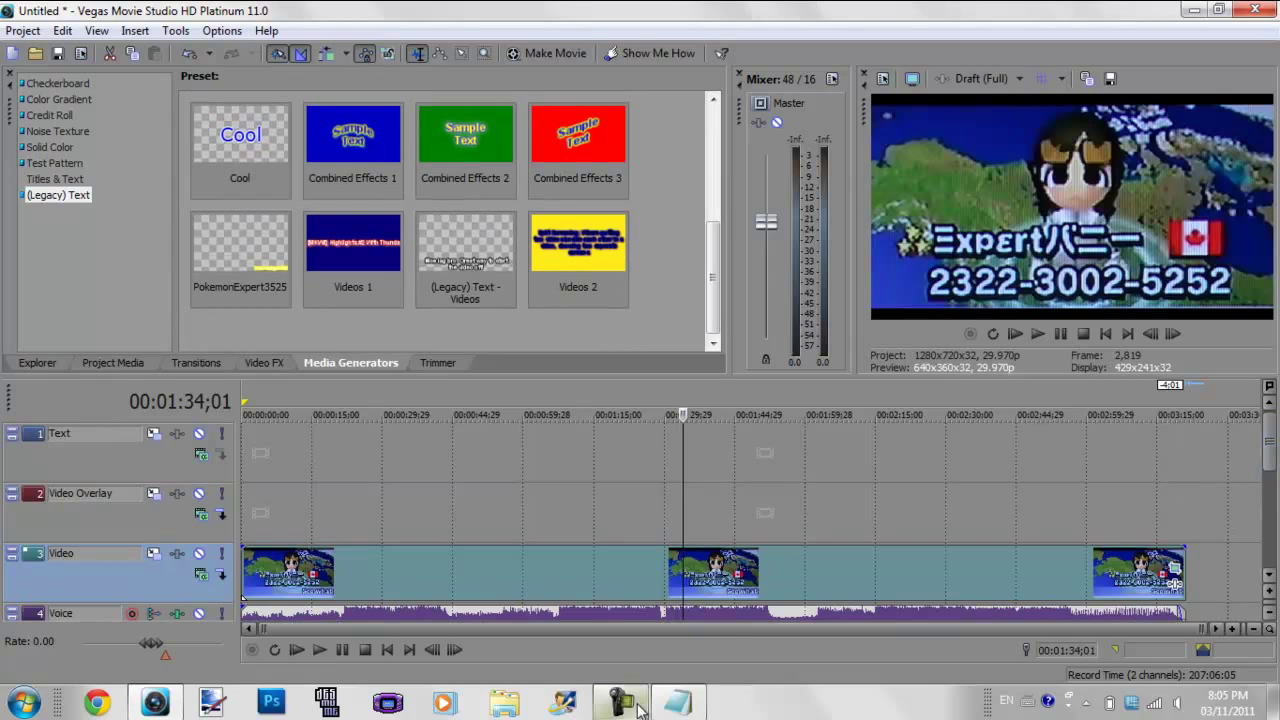
Step: In Notepad, add the line "Text is easy to find, so is the transitions.." below the zoom note and return to Vegas Movie Studio
click(668, 708)
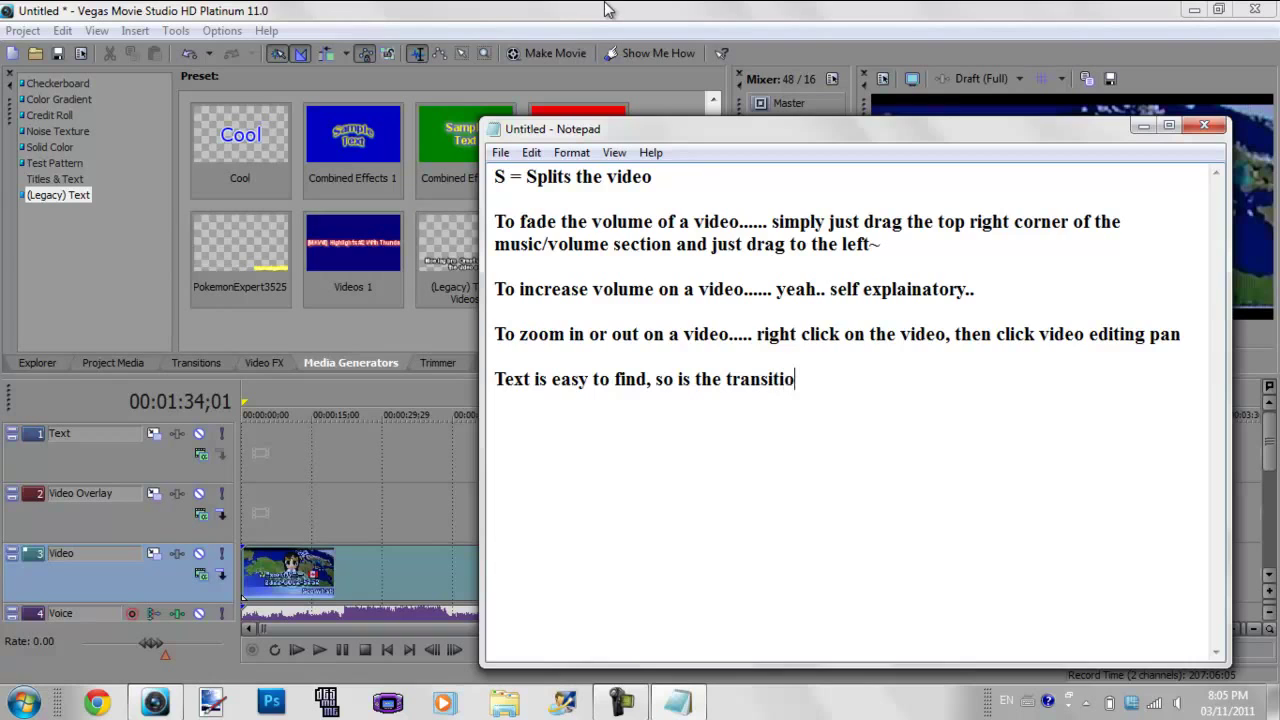
click(395, 10)
Step: Show the project media, import PIC_0402 from the desktop into it, and restore the editor to full-screen size
click(437, 362)
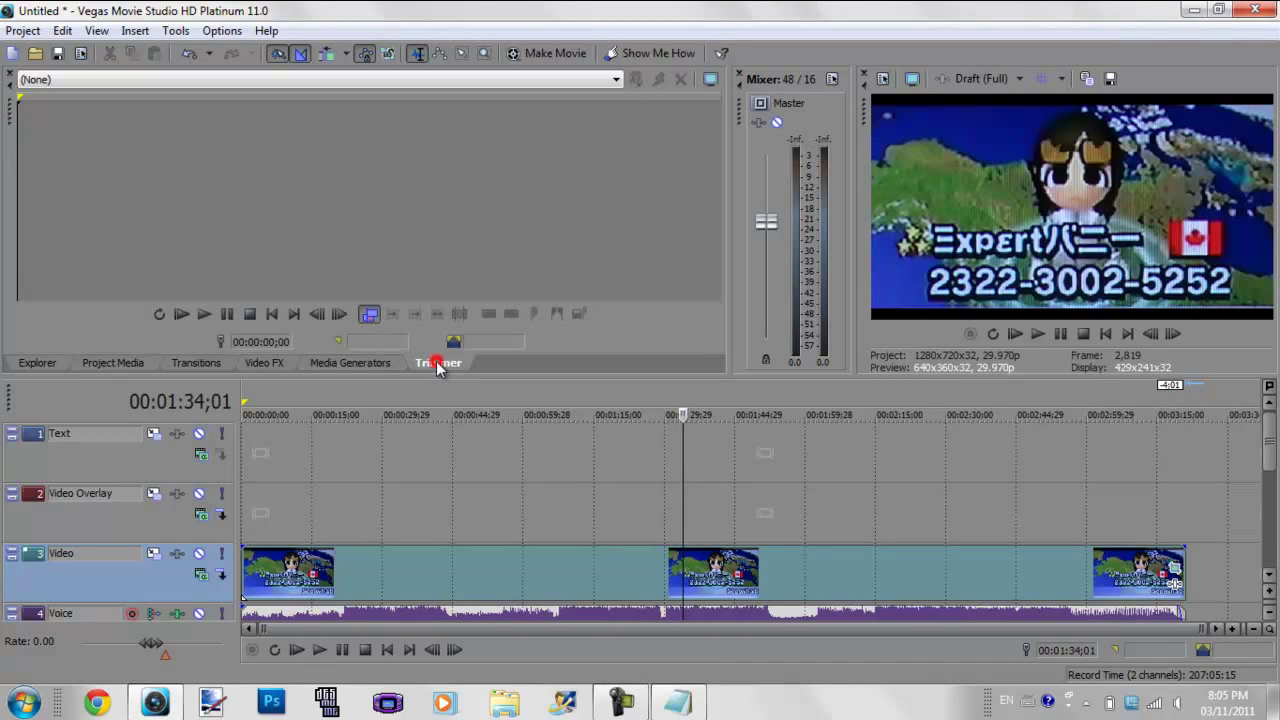
click(57, 361)
click(104, 364)
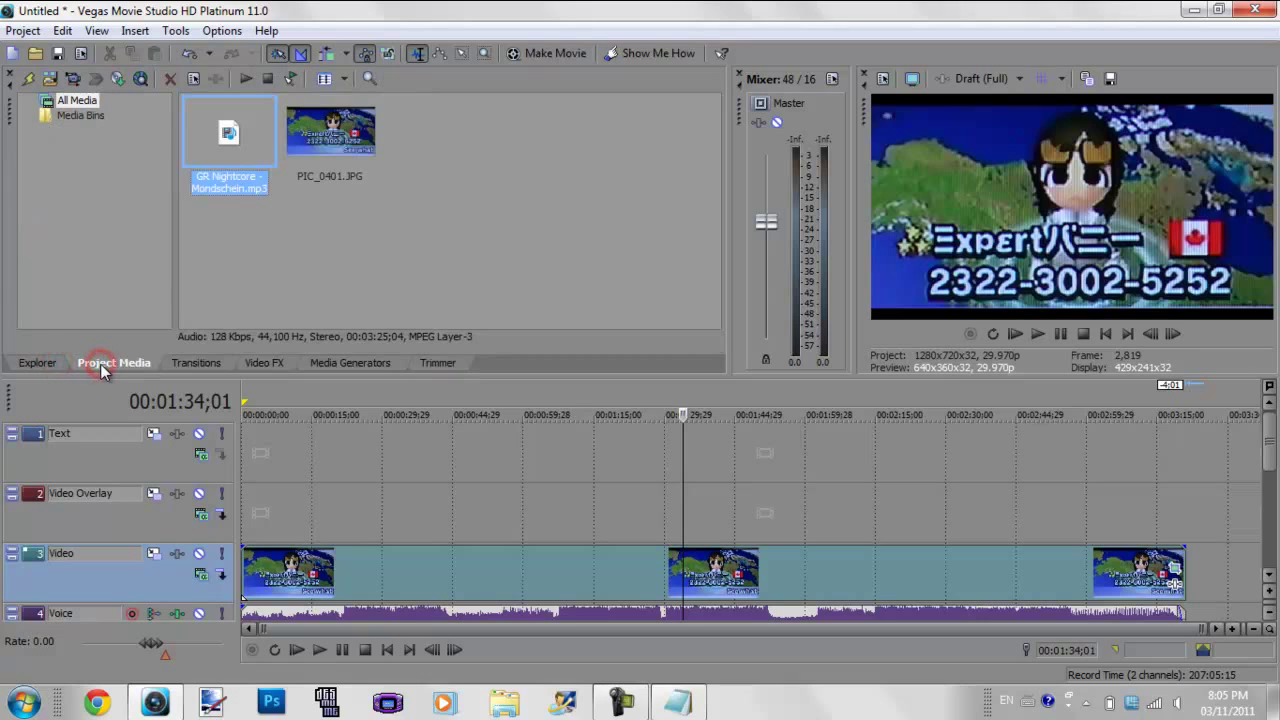
click(305, 277)
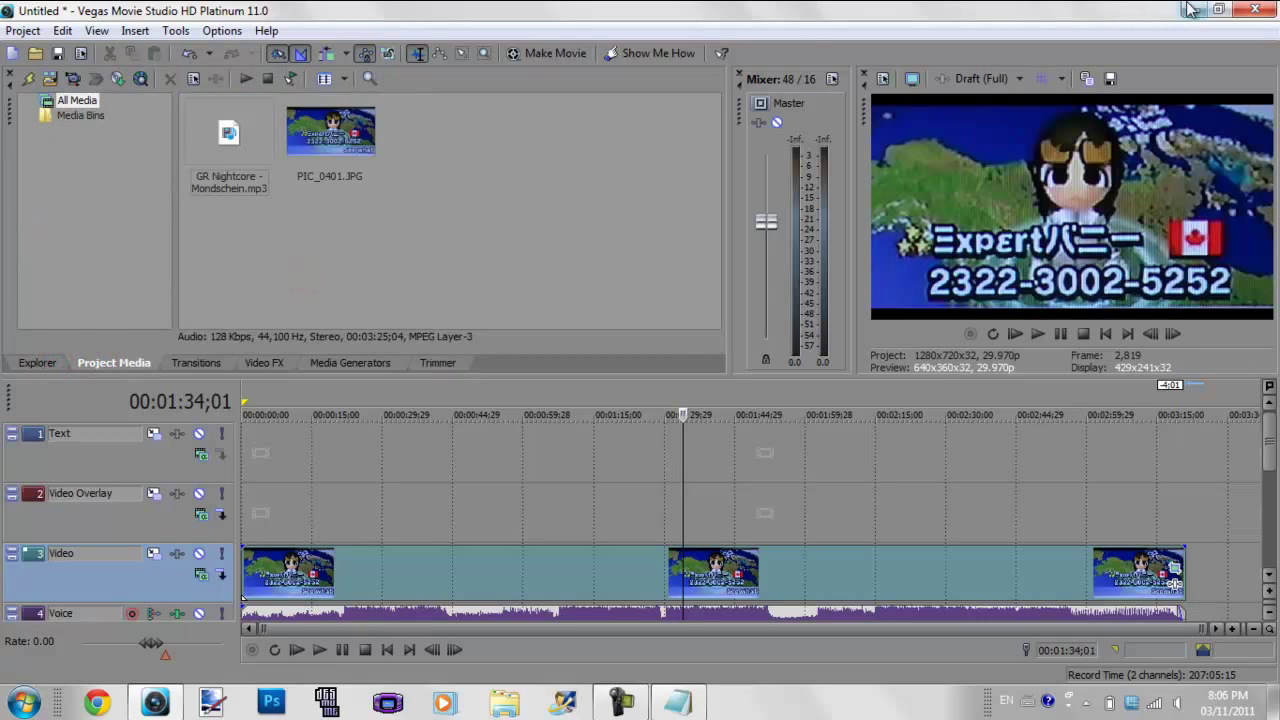
click(1218, 9)
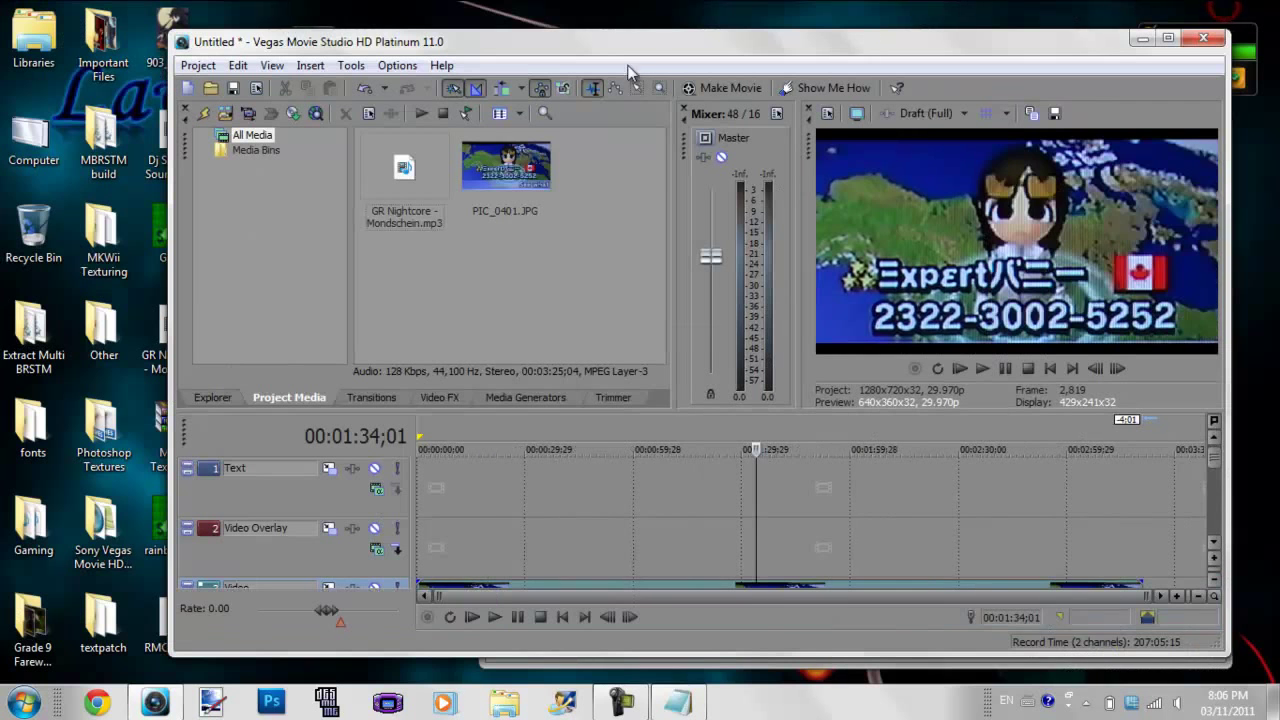
drag(618, 49, 557, 23)
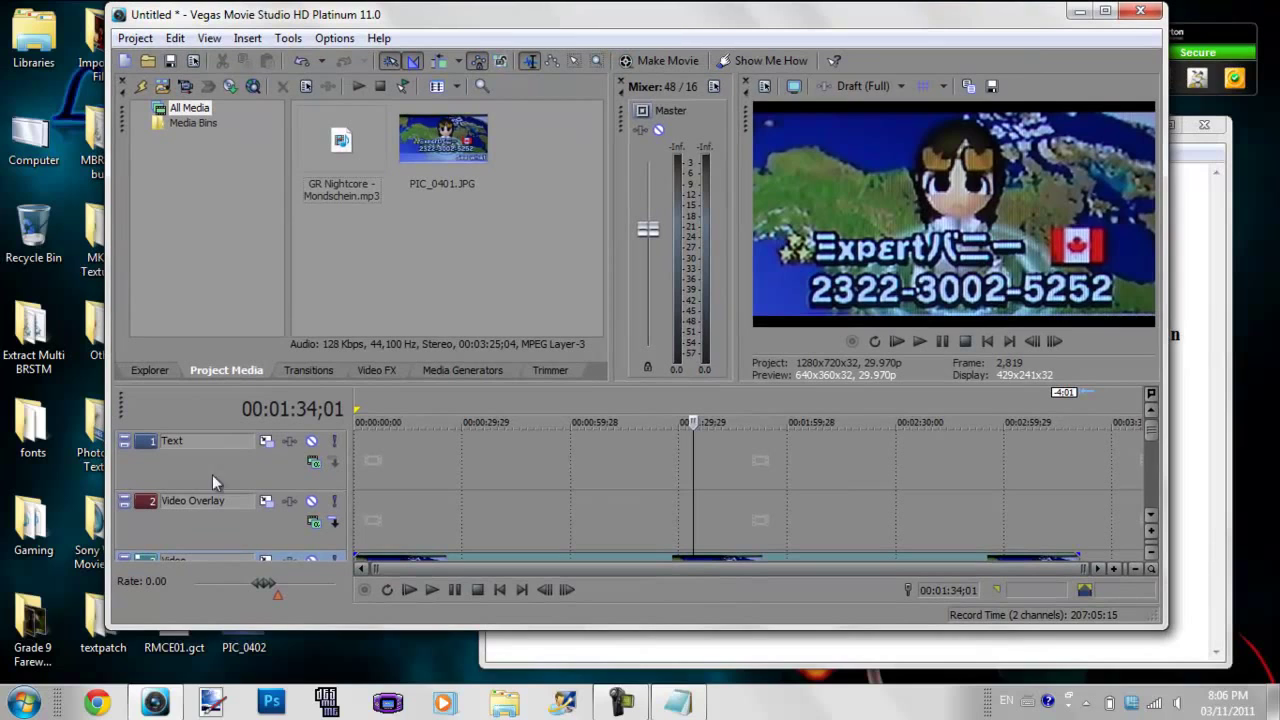
drag(242, 650, 490, 252)
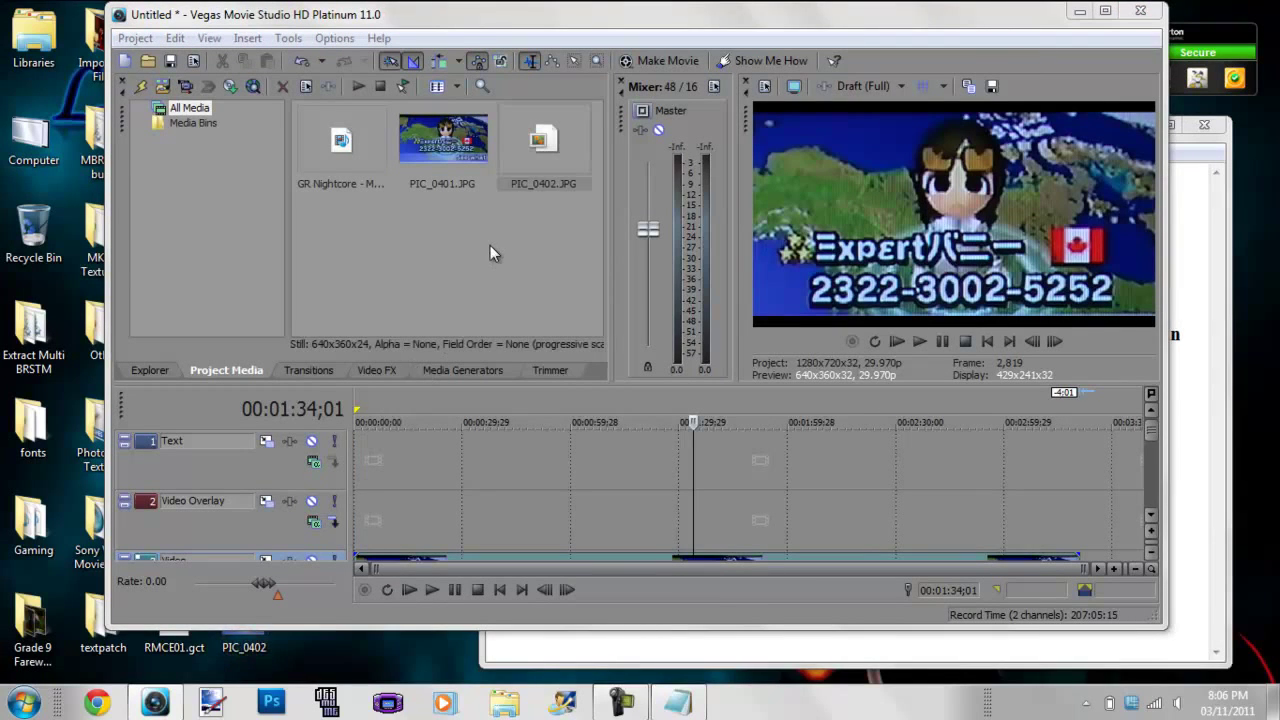
click(1105, 11)
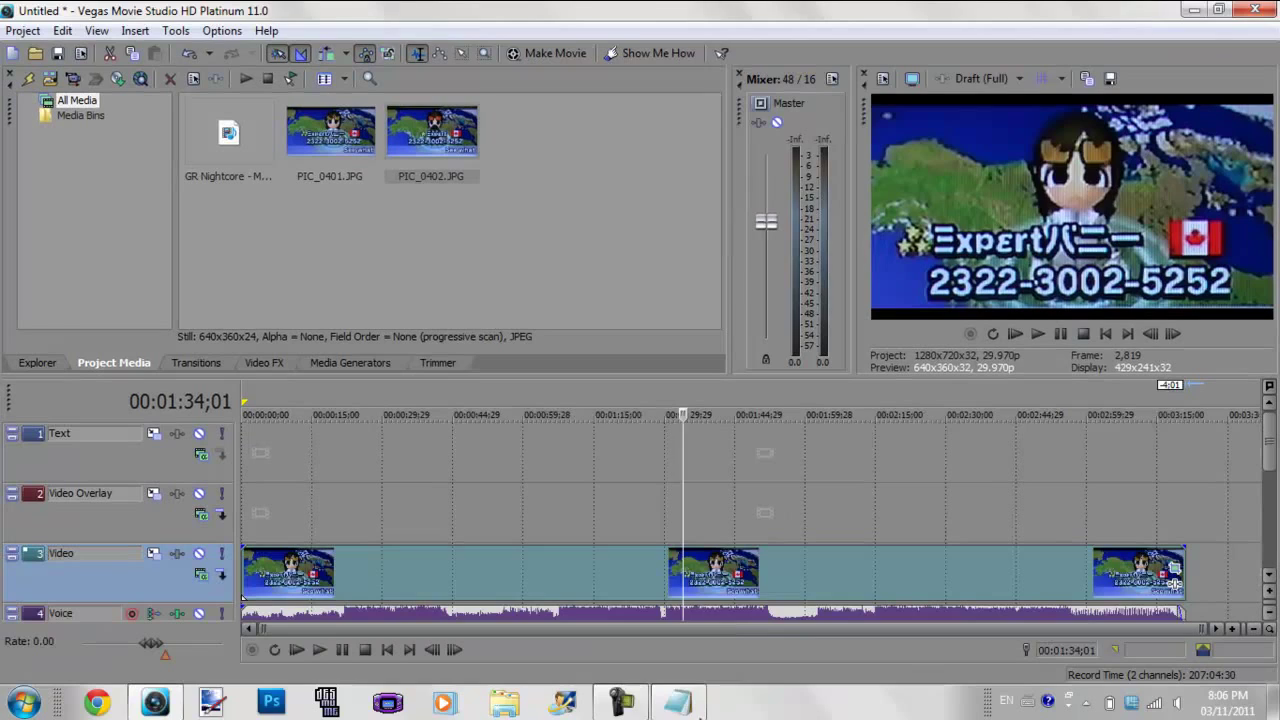
Step: In Notepad, add the line "To split screen on a video.." below the text and transitions note
click(678, 703)
key(Return)
key(Return)
text(To)
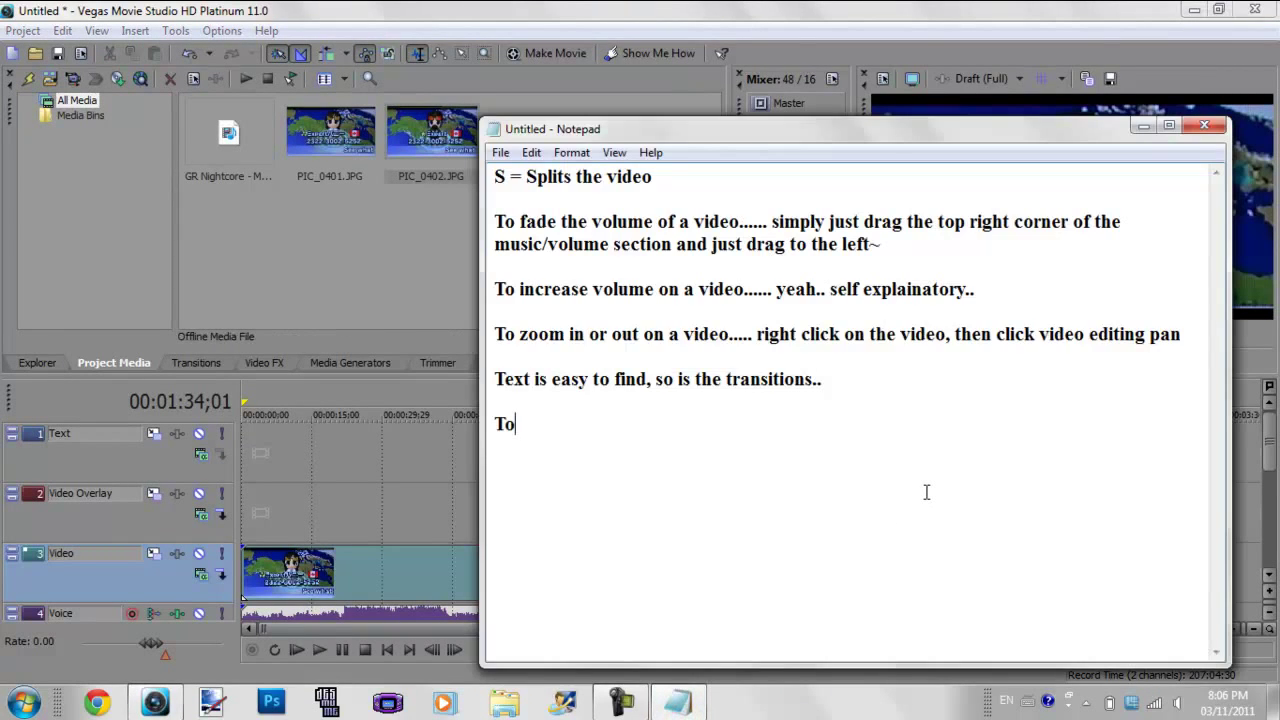
text( split screen )
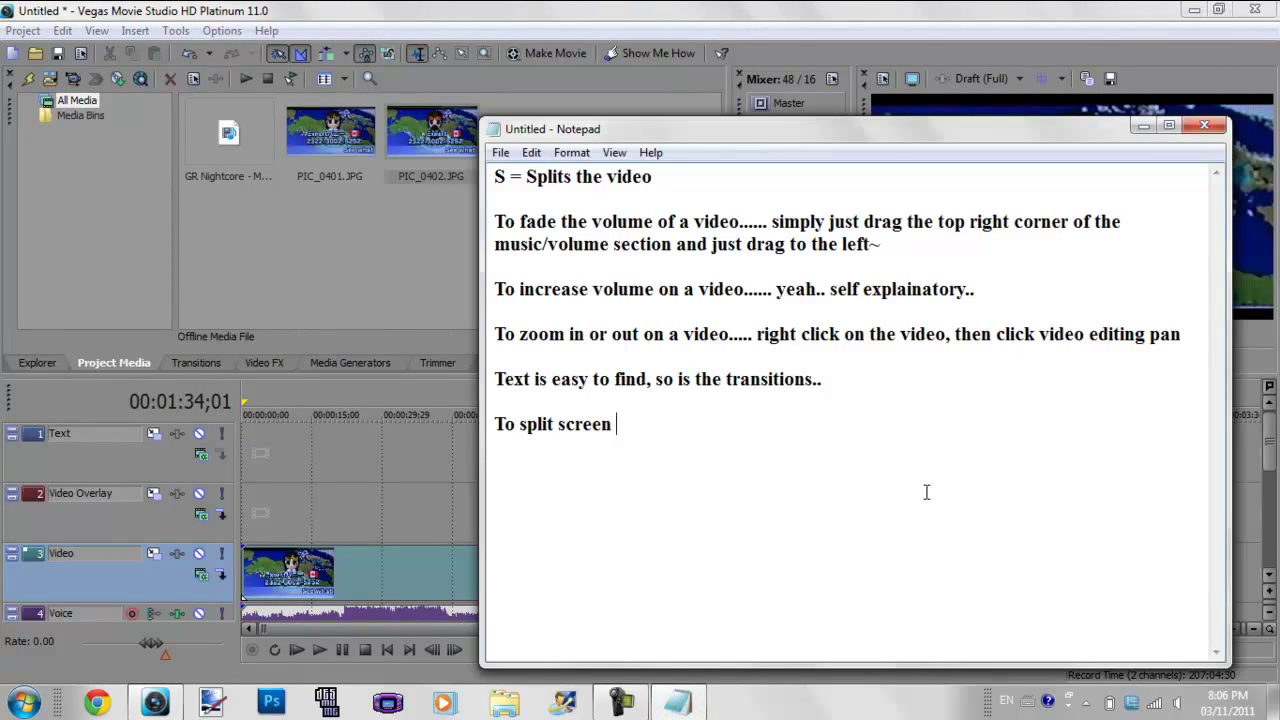
text(on a video..)
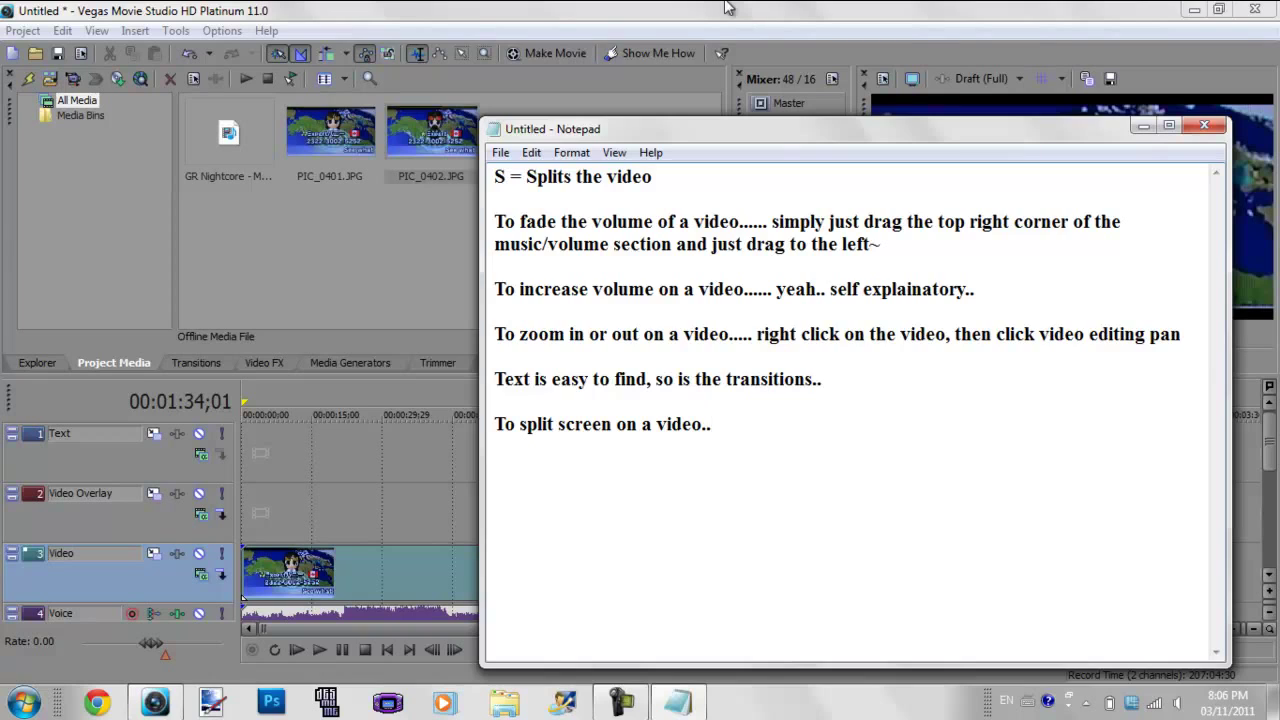
Step: Back in Vegas Movie Studio, place PIC_0402.JPG on the Video Overlay track, spanning the same duration as the picture on the Video track
click(728, 8)
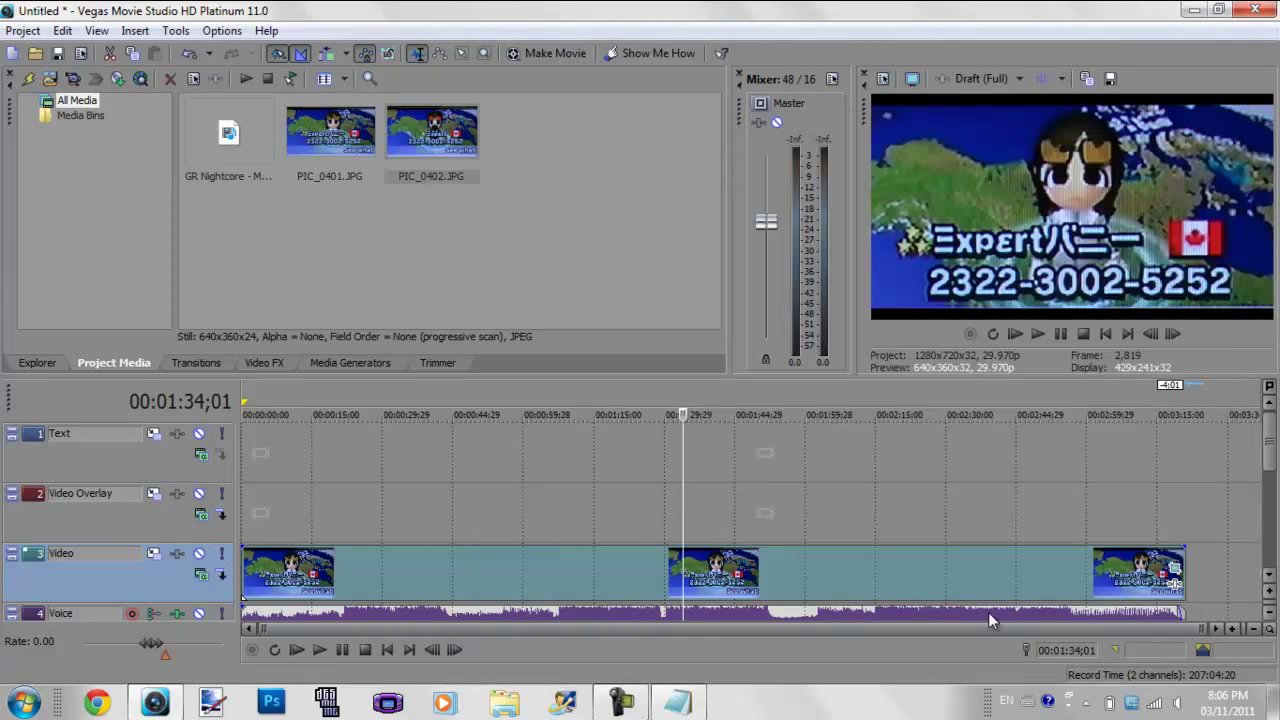
drag(445, 135, 1185, 546)
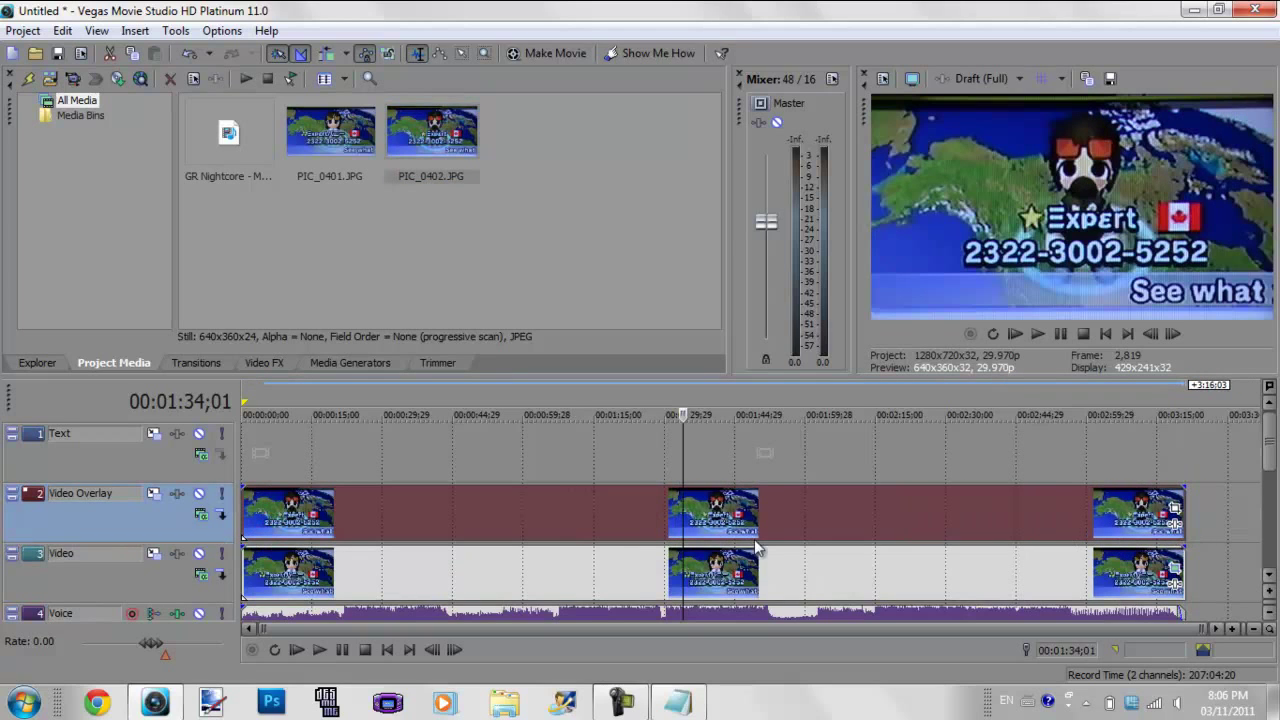
Step: Crop the left side of the Video Overlay picture to a frame about 286 wide and set Stretch to fill frame to No
click(576, 519)
right_click(576, 519)
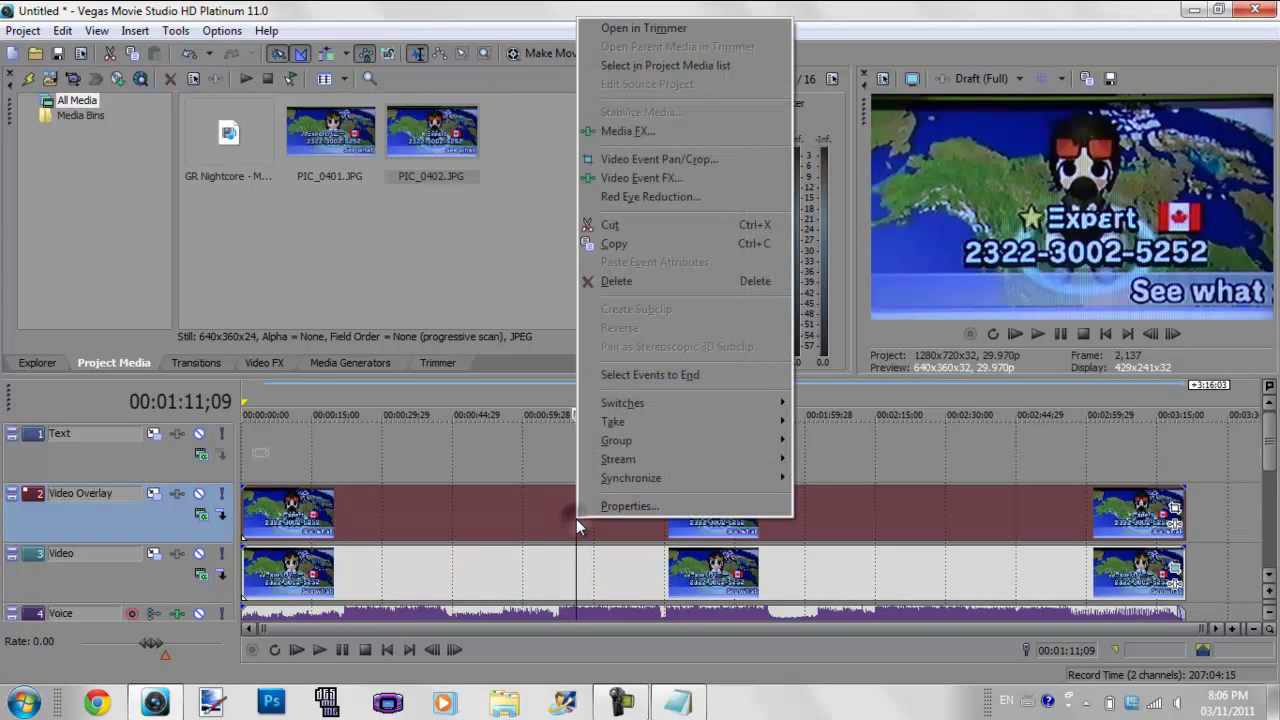
click(700, 160)
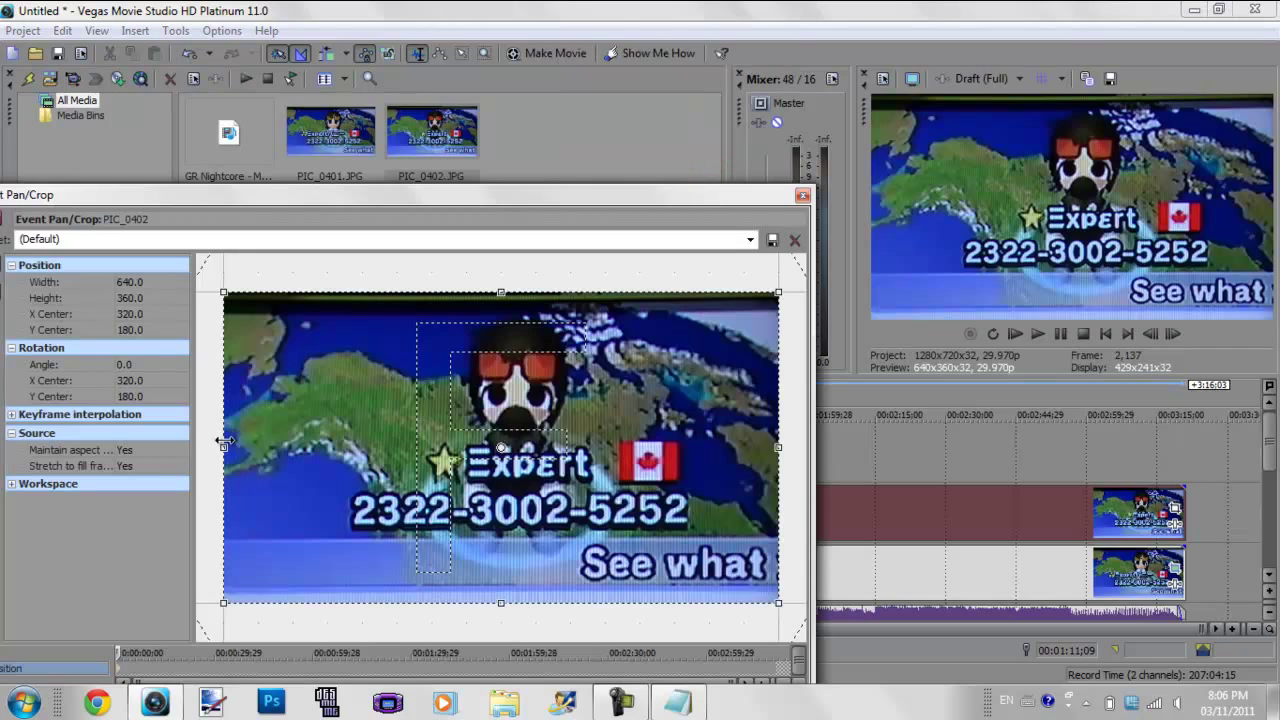
drag(224, 441, 529, 455)
click(88, 460)
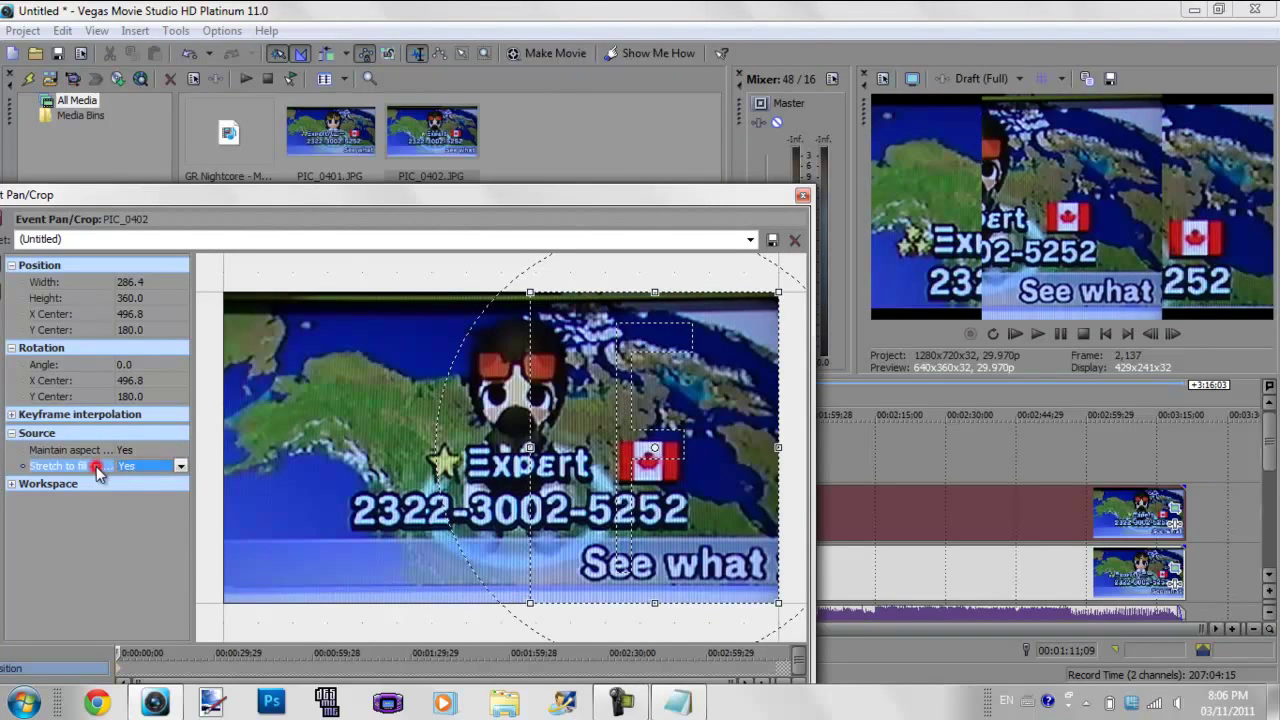
click(180, 466)
click(171, 491)
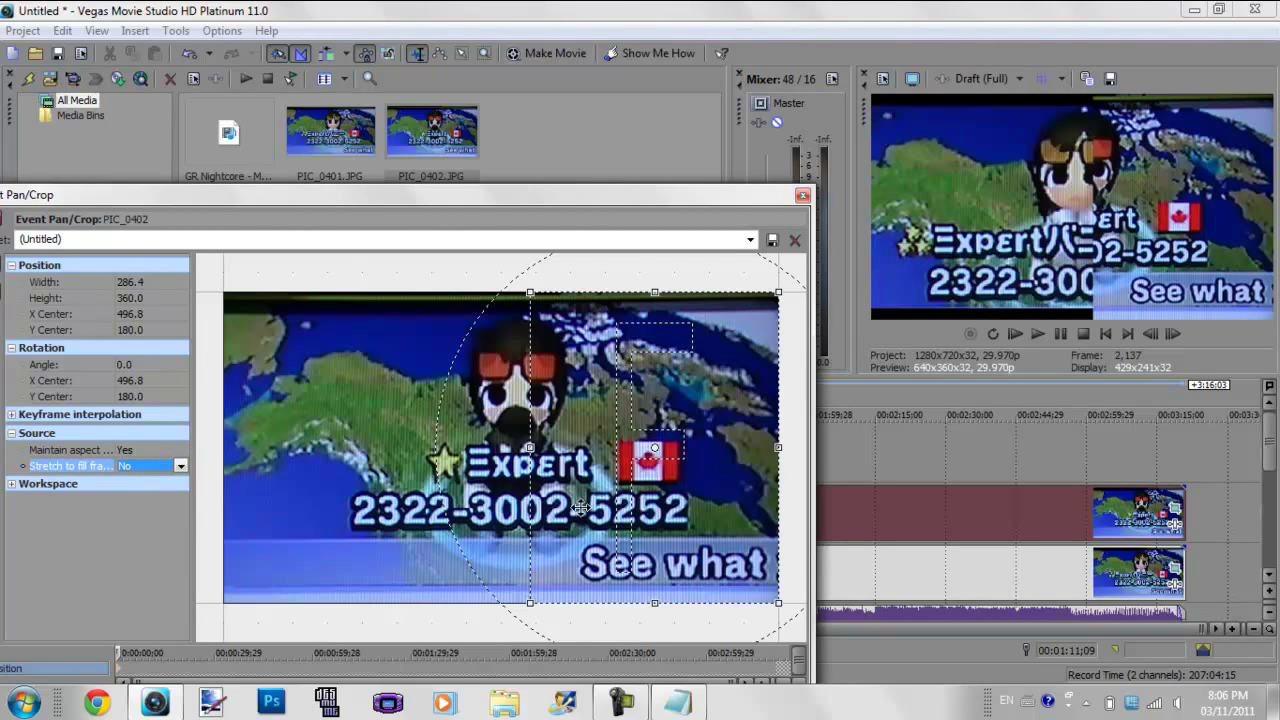
Step: Try reframing the overlay picture to a strip about 298 wide over its right side, and restore the crop frame to its default
drag(530, 447, 456, 436)
drag(779, 447, 611, 441)
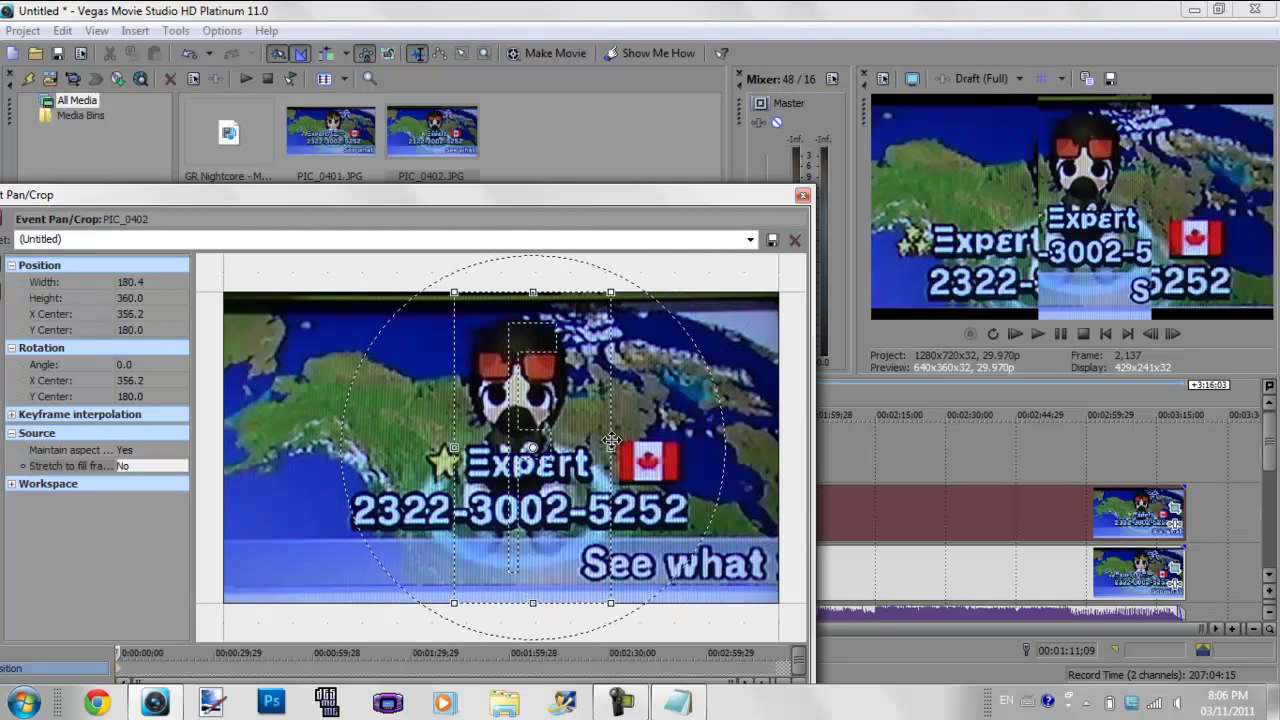
drag(454, 447, 423, 447)
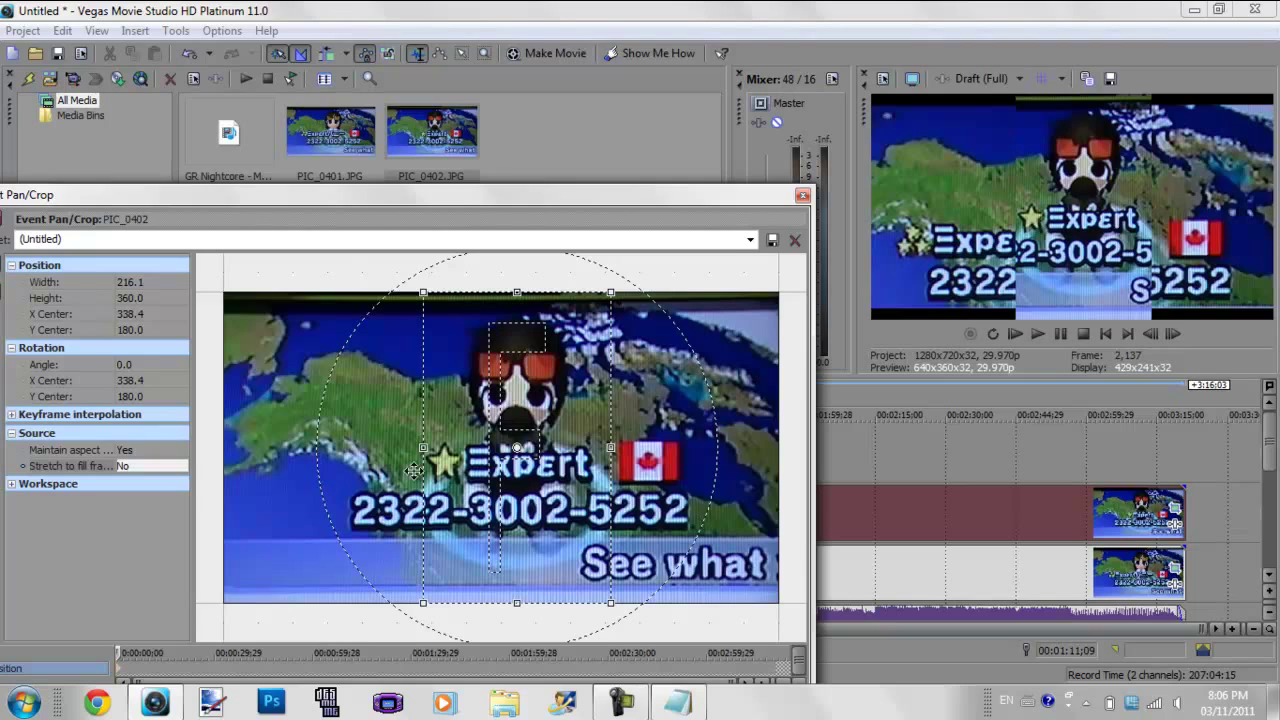
drag(499, 476, 670, 481)
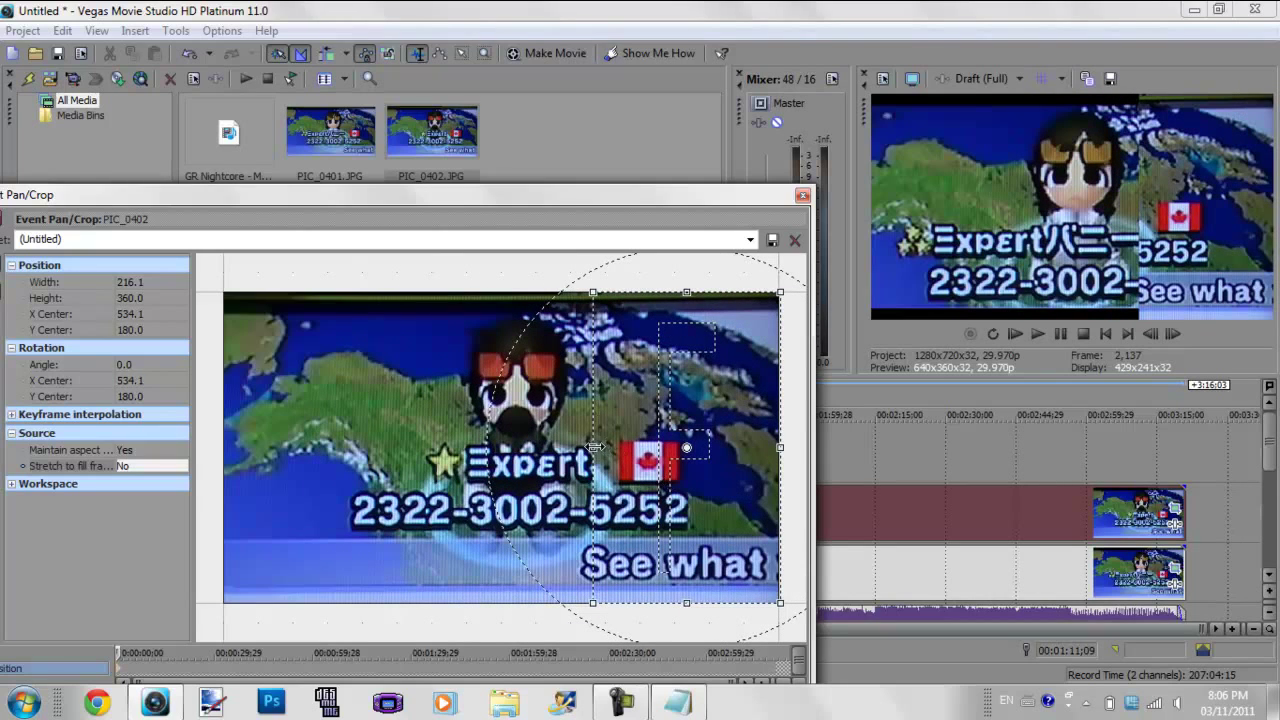
drag(594, 447, 522, 446)
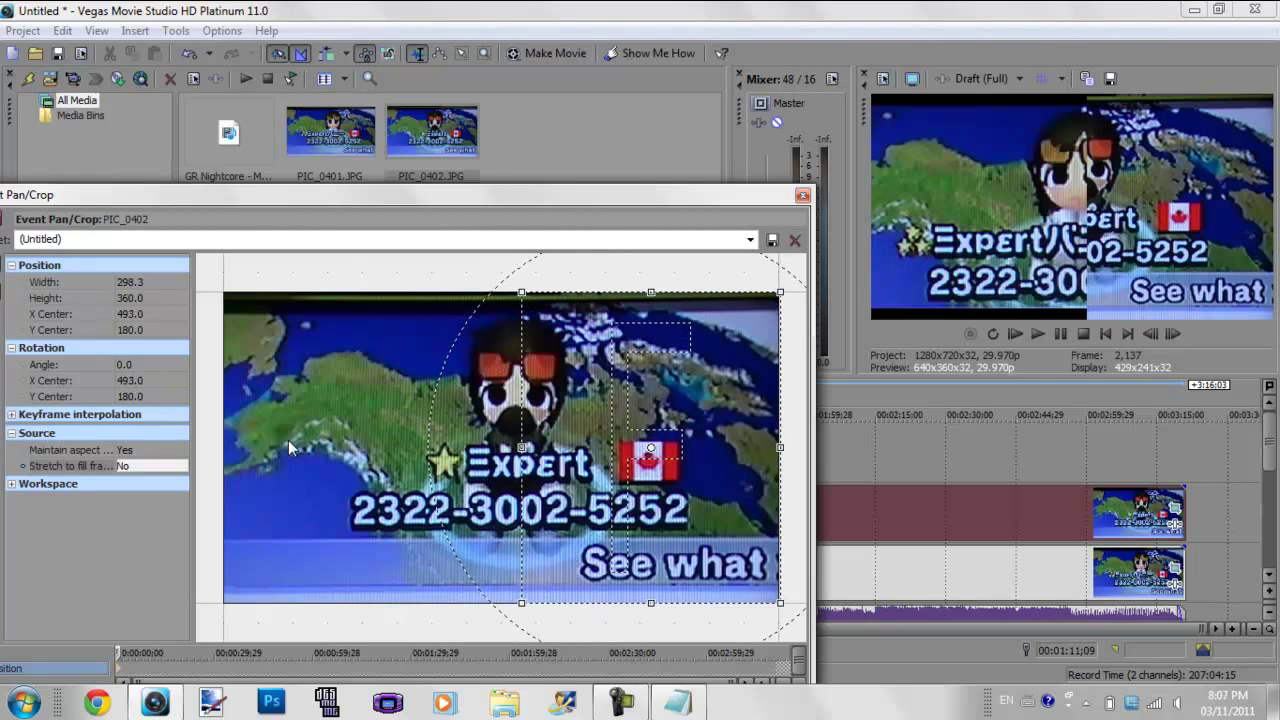
right_click(288, 440)
click(358, 462)
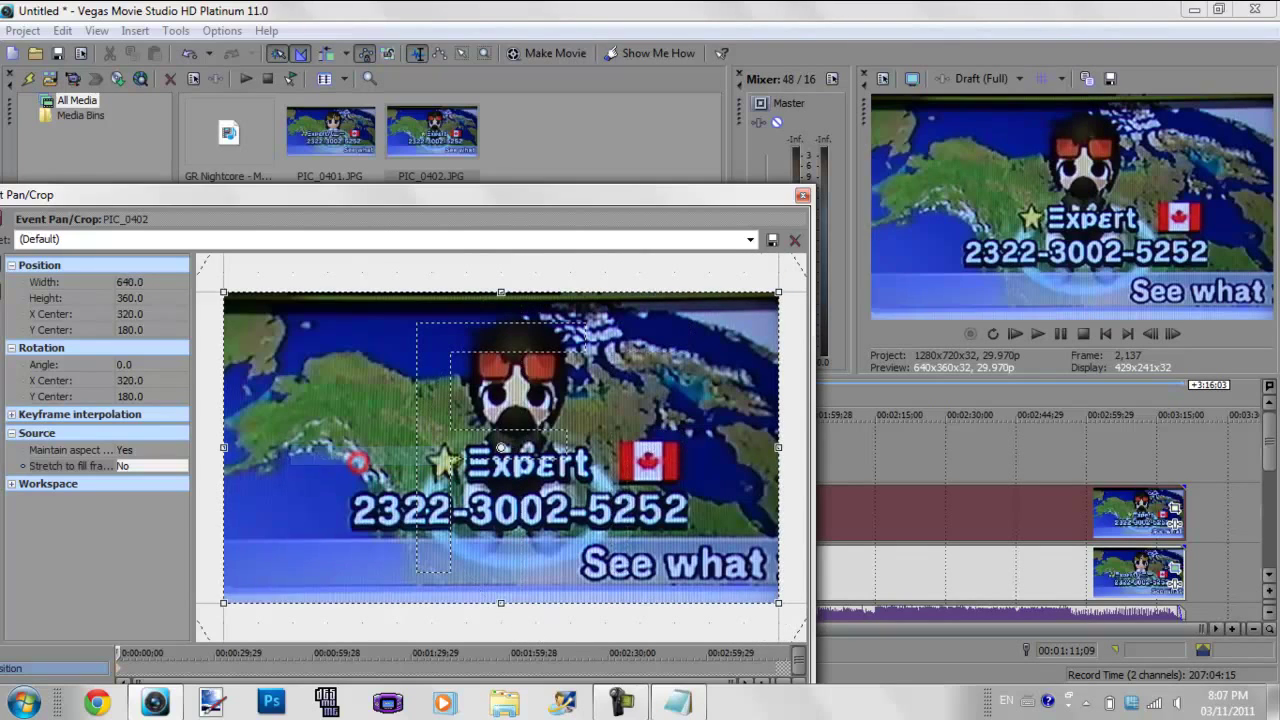
key(super)
click(168, 283)
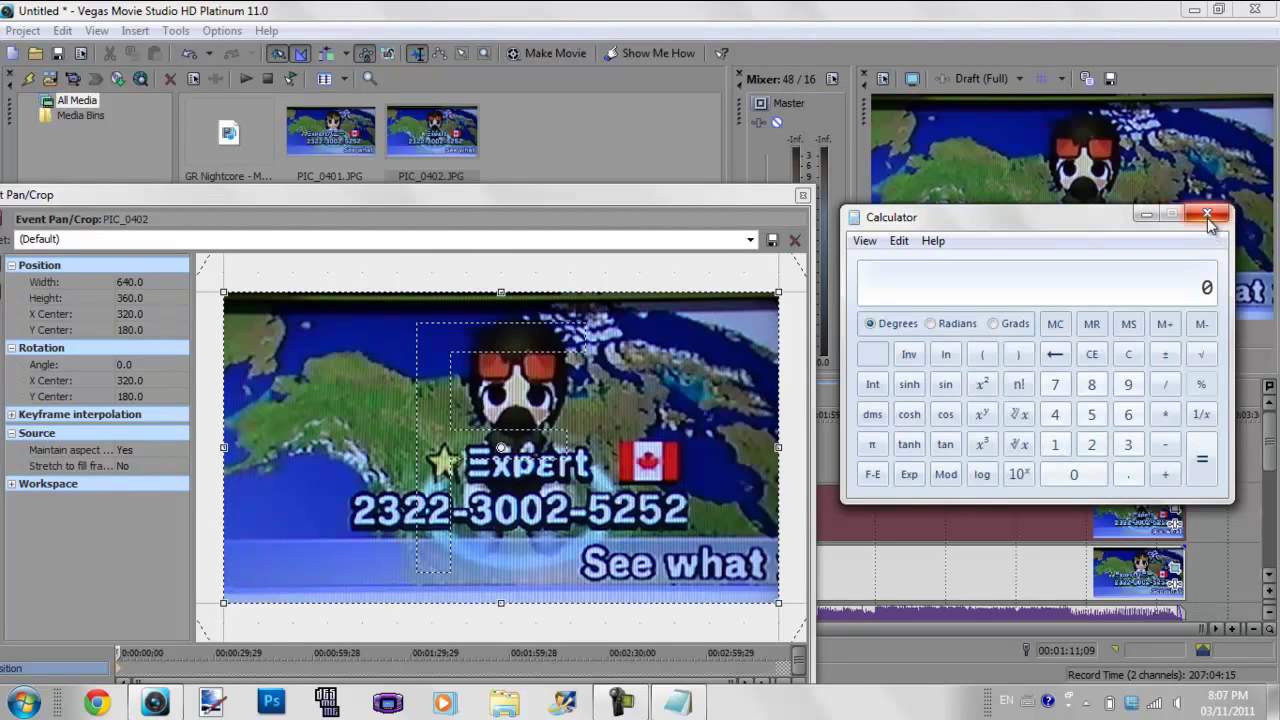
click(1212, 211)
Step: Set the overlay picture's crop width to 320, move the frame over its right half at X Center 480, and close the pan/crop window
click(125, 282)
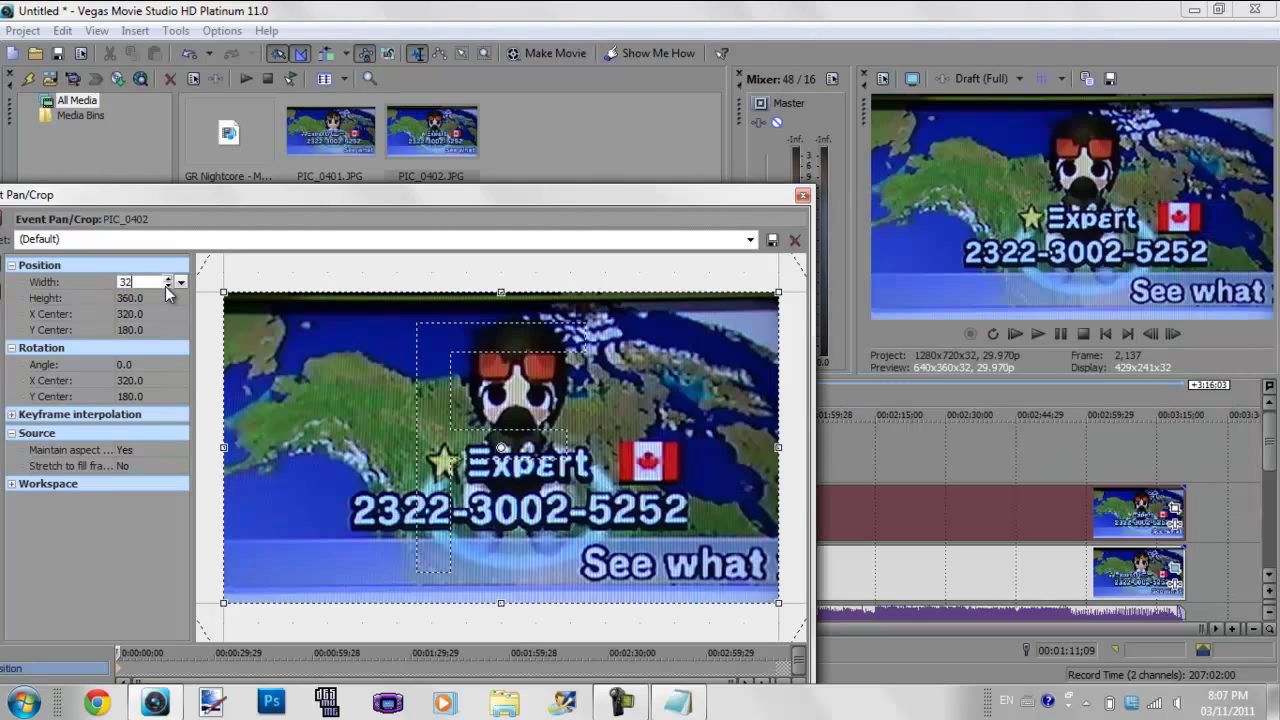
key(Escape)
click(145, 278)
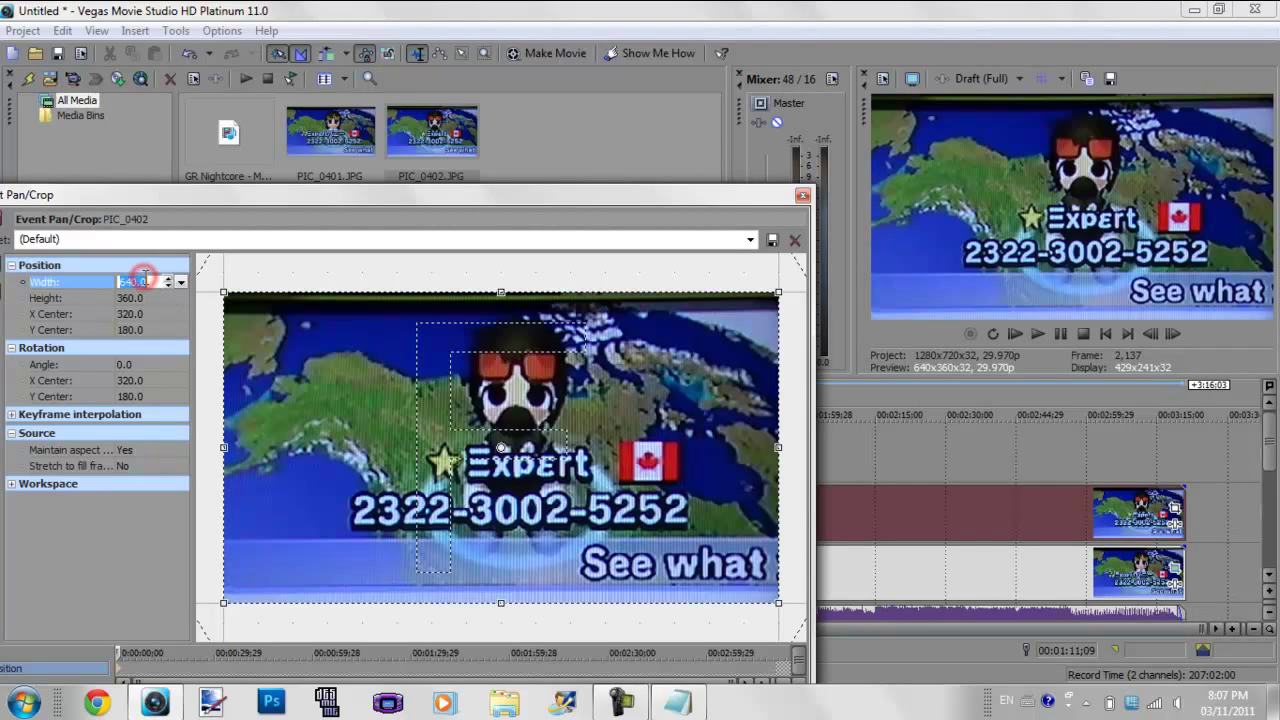
text(320)
key(Return)
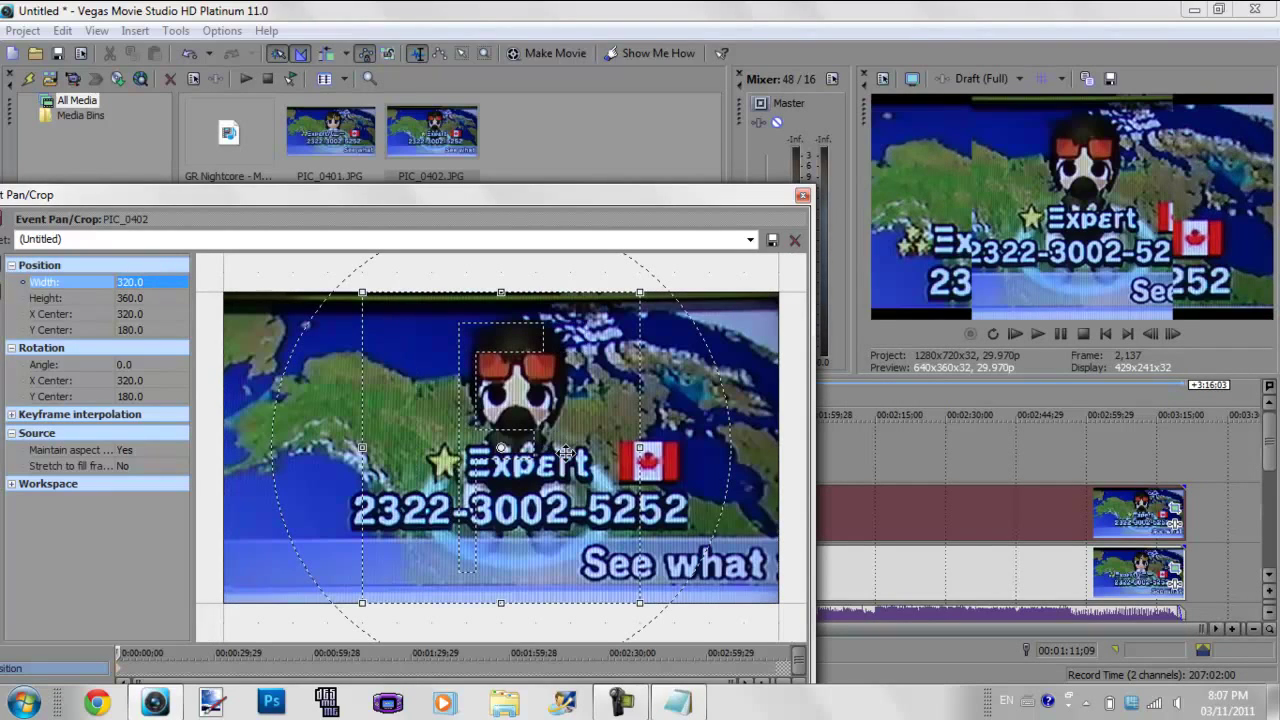
drag(594, 481, 733, 492)
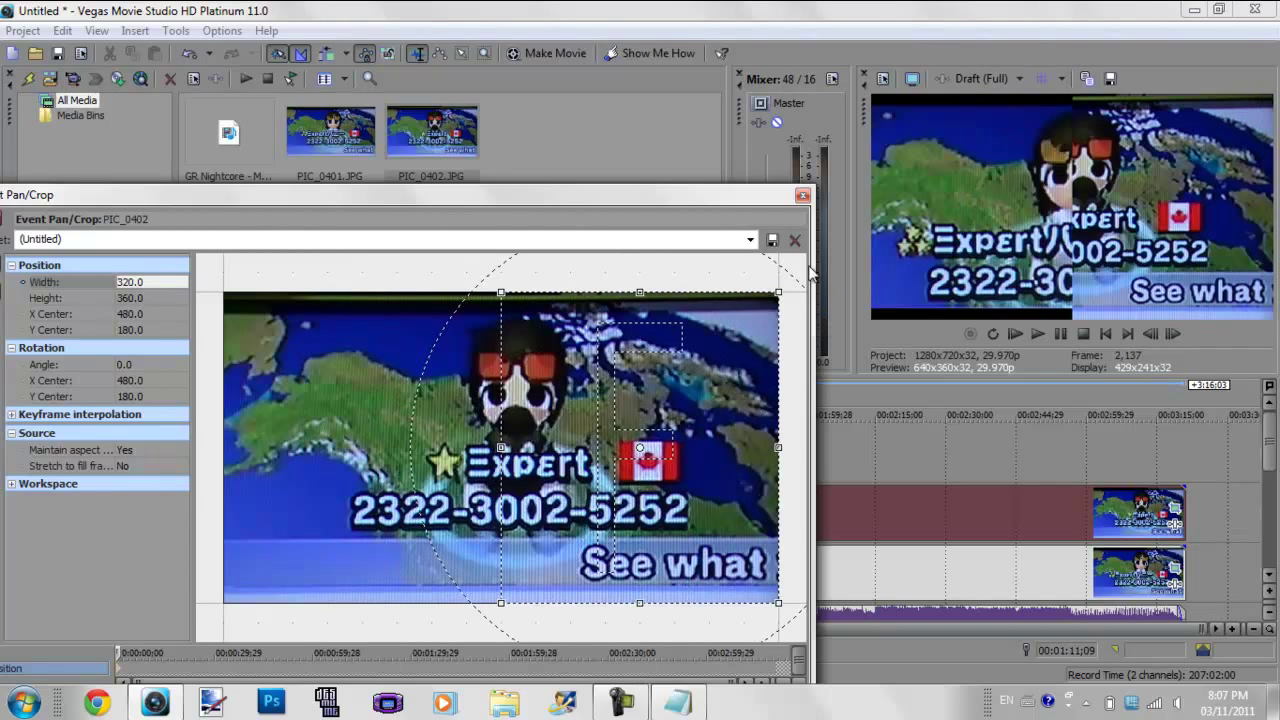
click(802, 195)
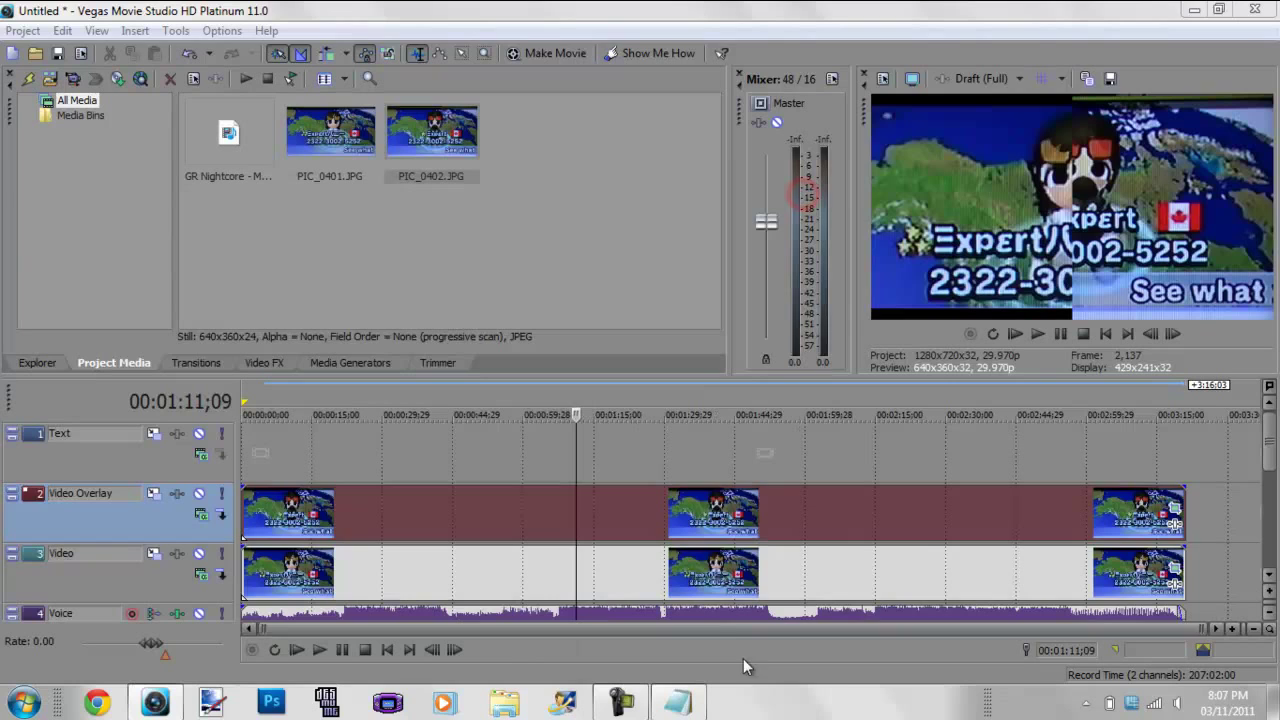
Step: In the properties of the picture on the Video track, switch Maintain aspect ratio off and back on, and accept the dialog
click(714, 580)
right_click(714, 580)
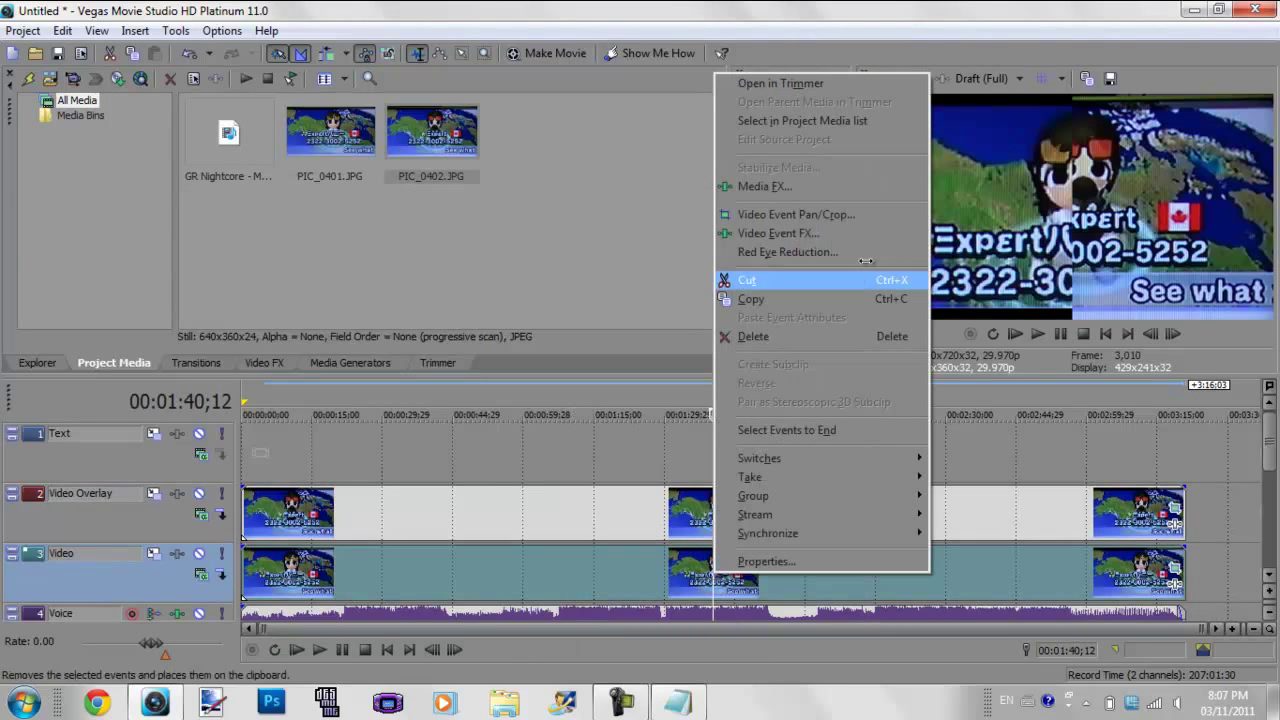
click(805, 561)
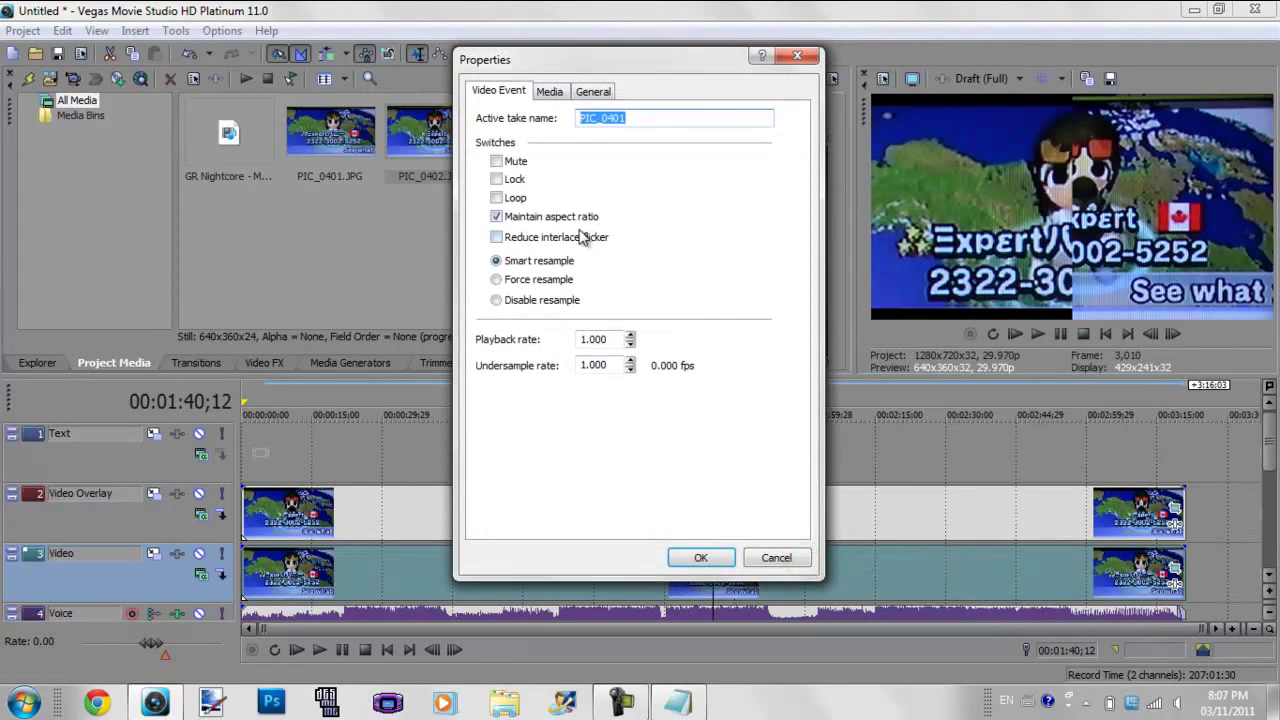
click(555, 216)
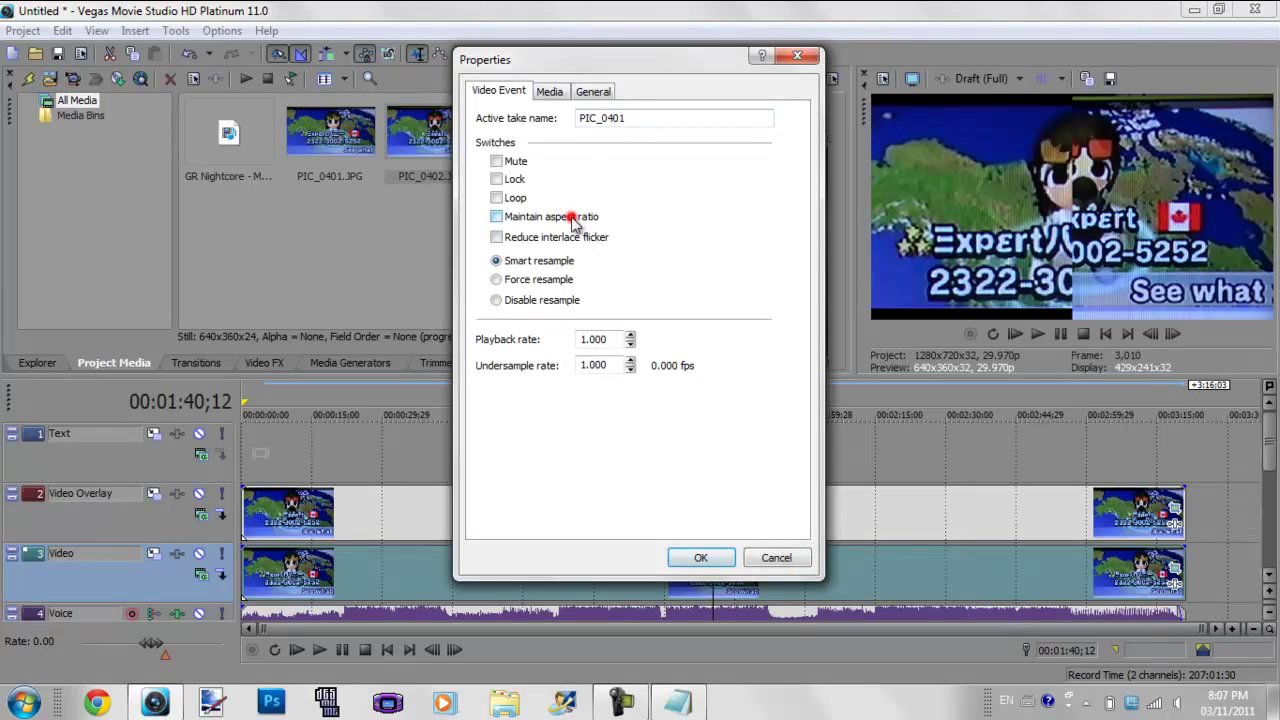
click(572, 222)
click(703, 557)
Step: Open pan/crop for the PIC_0401 picture on the Video track and set its crop width to 320
right_click(714, 563)
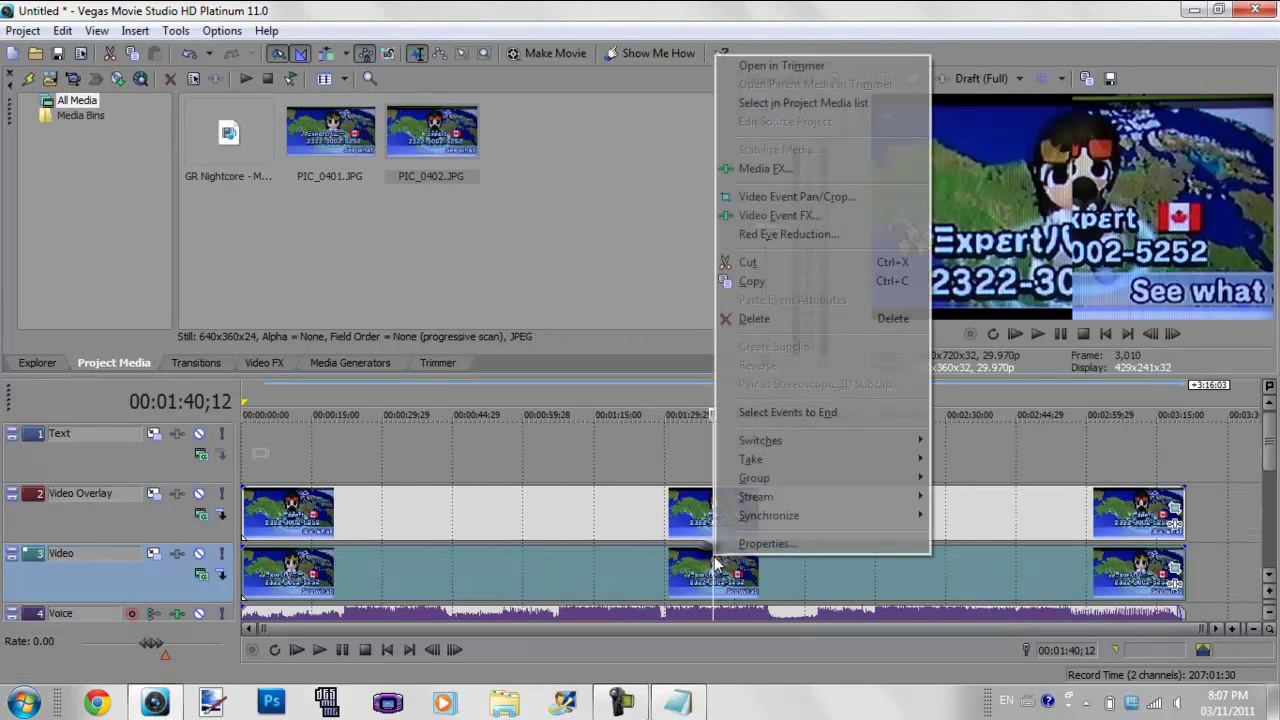
click(798, 197)
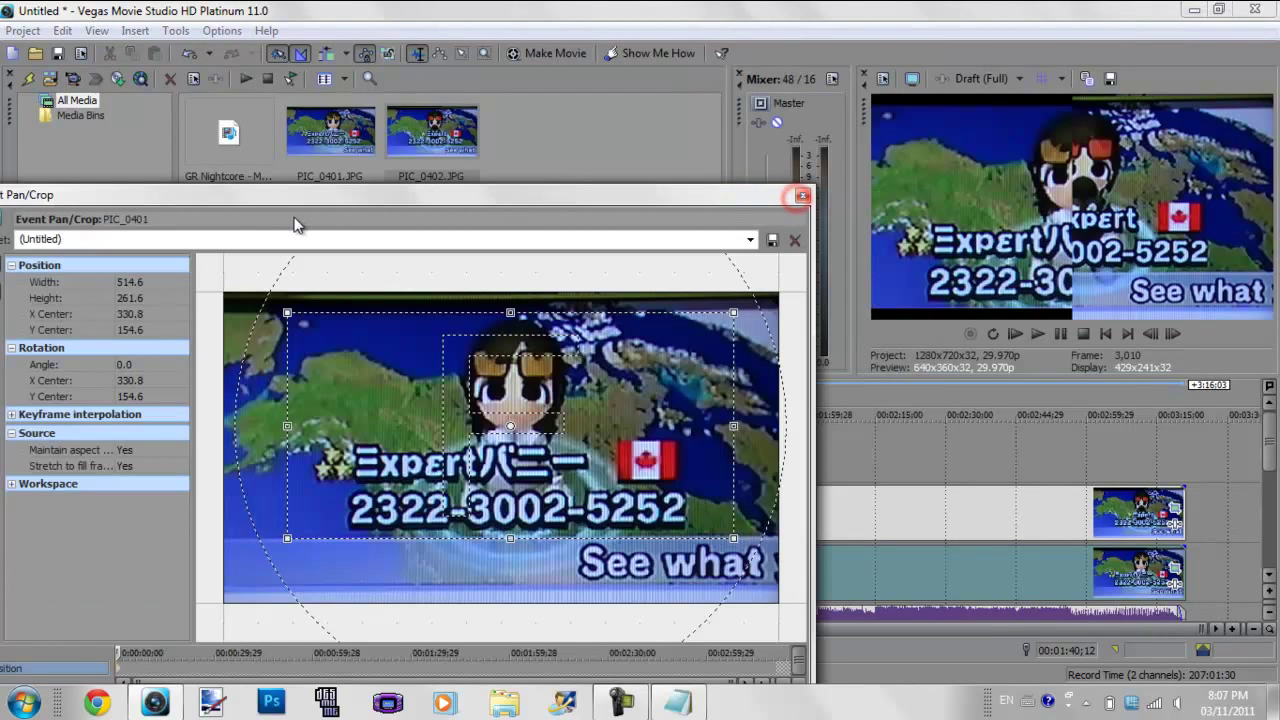
click(114, 280)
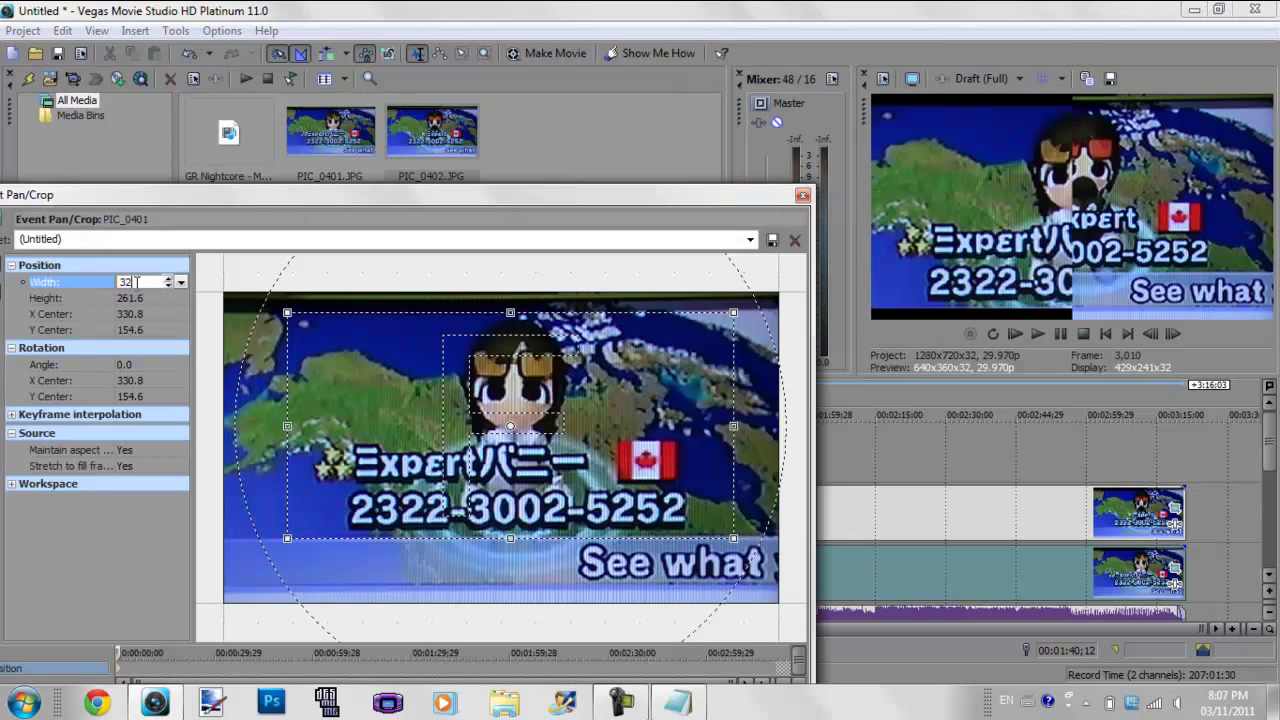
text(320)
key(Return)
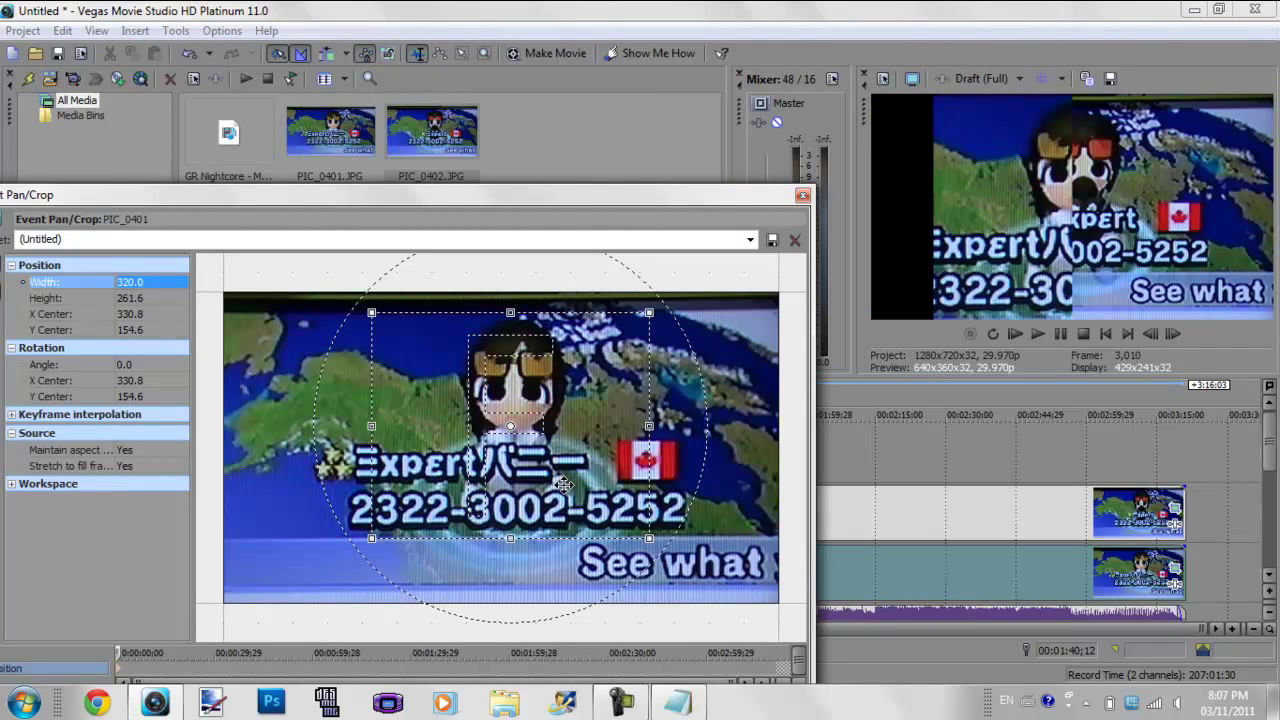
Step: Restore the crop frame of PIC_0401, set its width to 320, and move it over the picture's left half at X Center 160
right_click(300, 470)
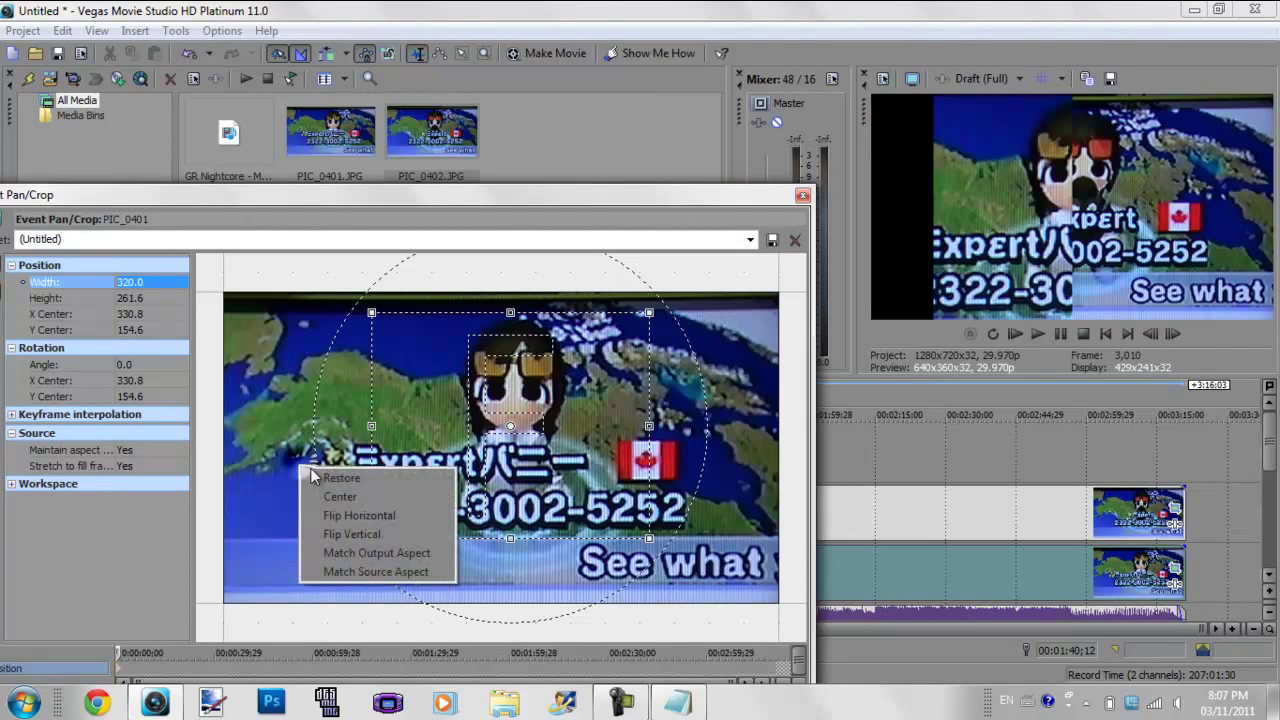
click(330, 475)
click(142, 277)
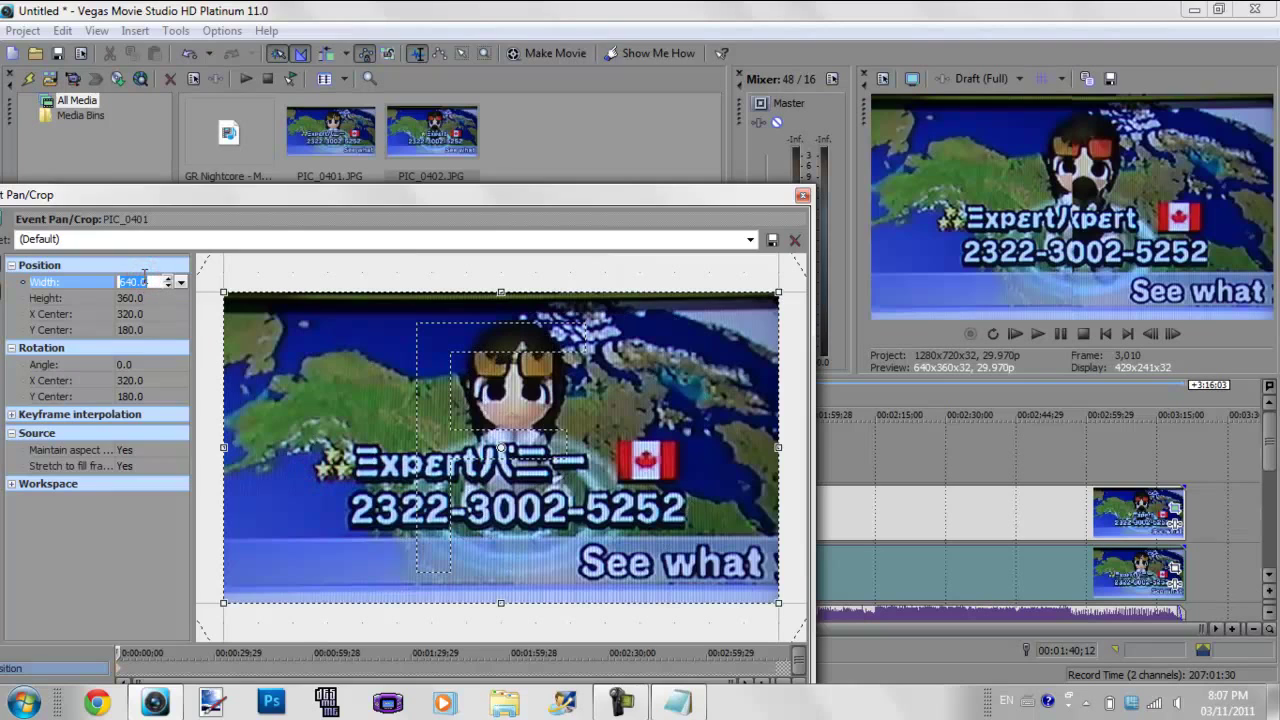
text(320)
key(Return)
drag(540, 517, 401, 520)
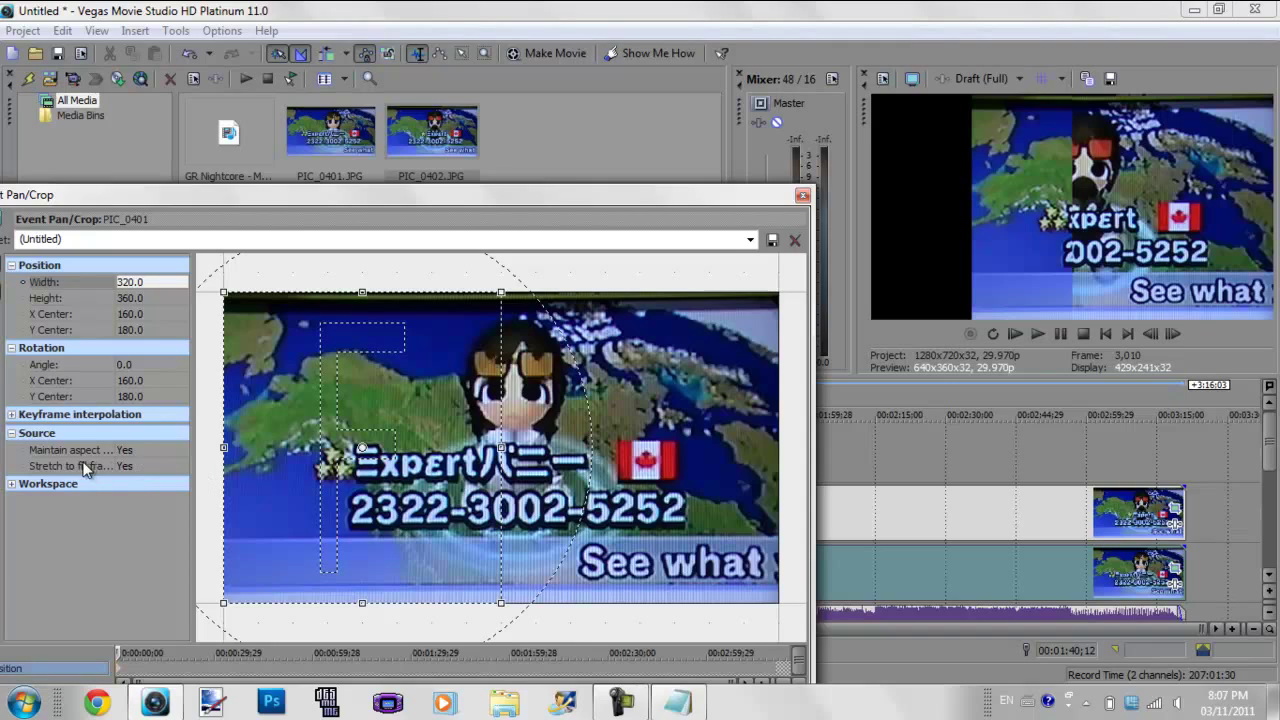
Step: Set Stretch to fill frame to No, widen the crop frame's right edge to about 332, and close the pan/crop window
click(86, 468)
click(160, 492)
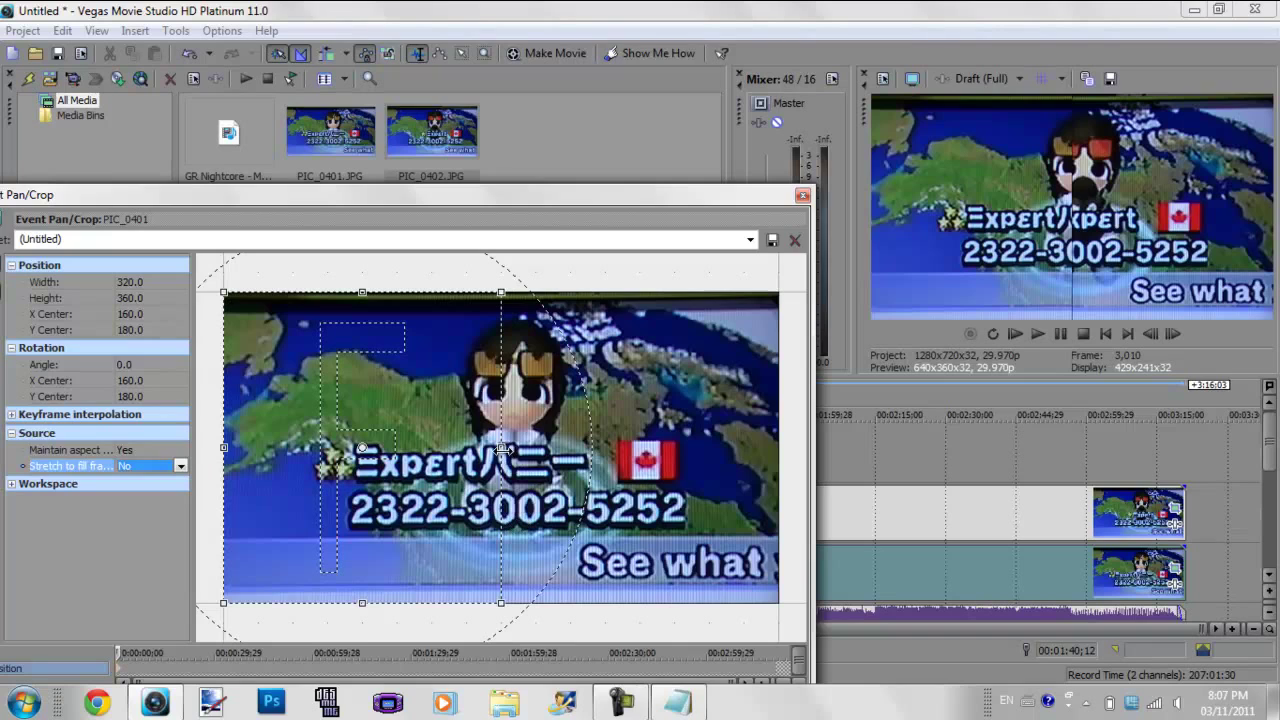
drag(503, 447, 511, 446)
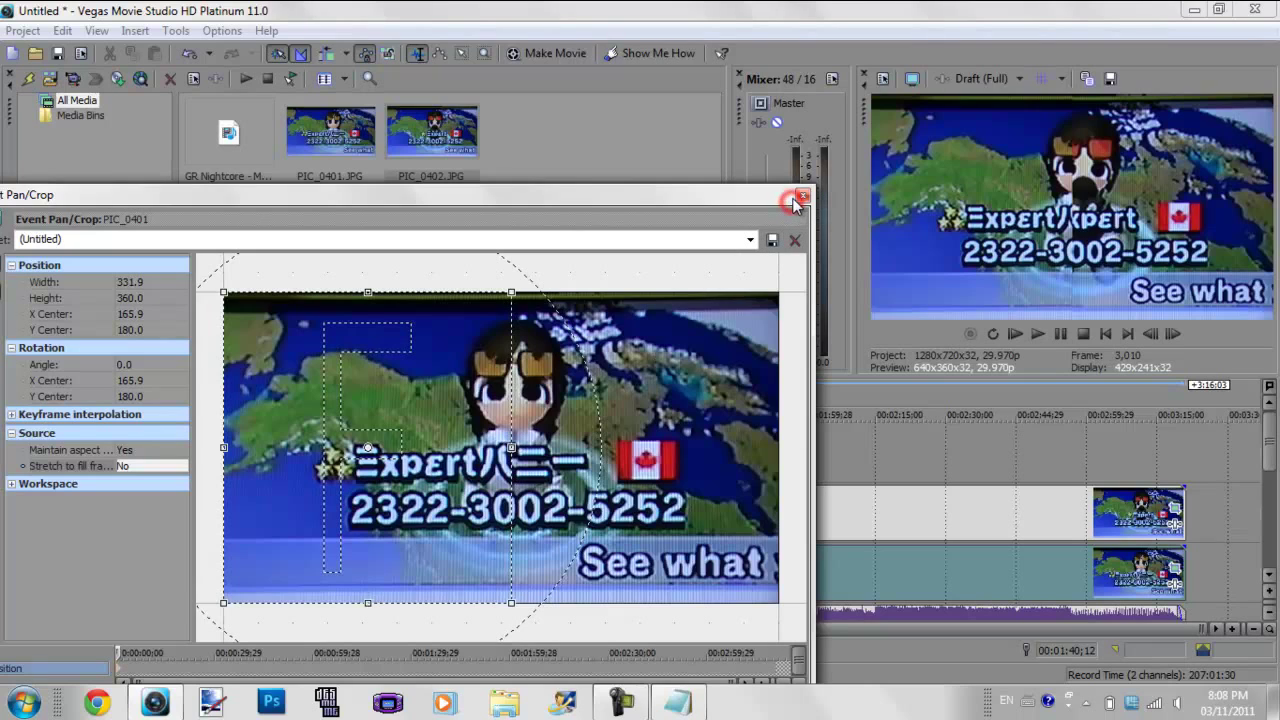
click(802, 196)
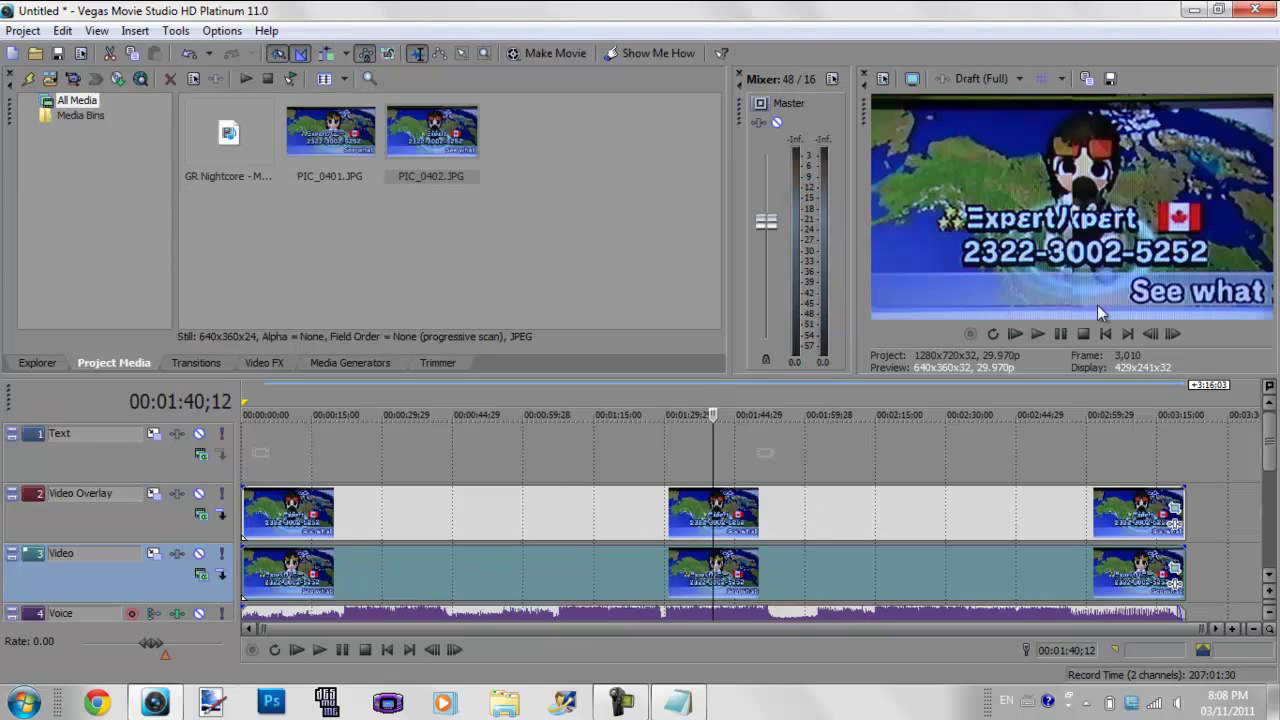
Step: Widen the preview area over the mixer and place the playhead at 00:03:08;22 on the Video Overlay picture
drag(857, 180, 679, 192)
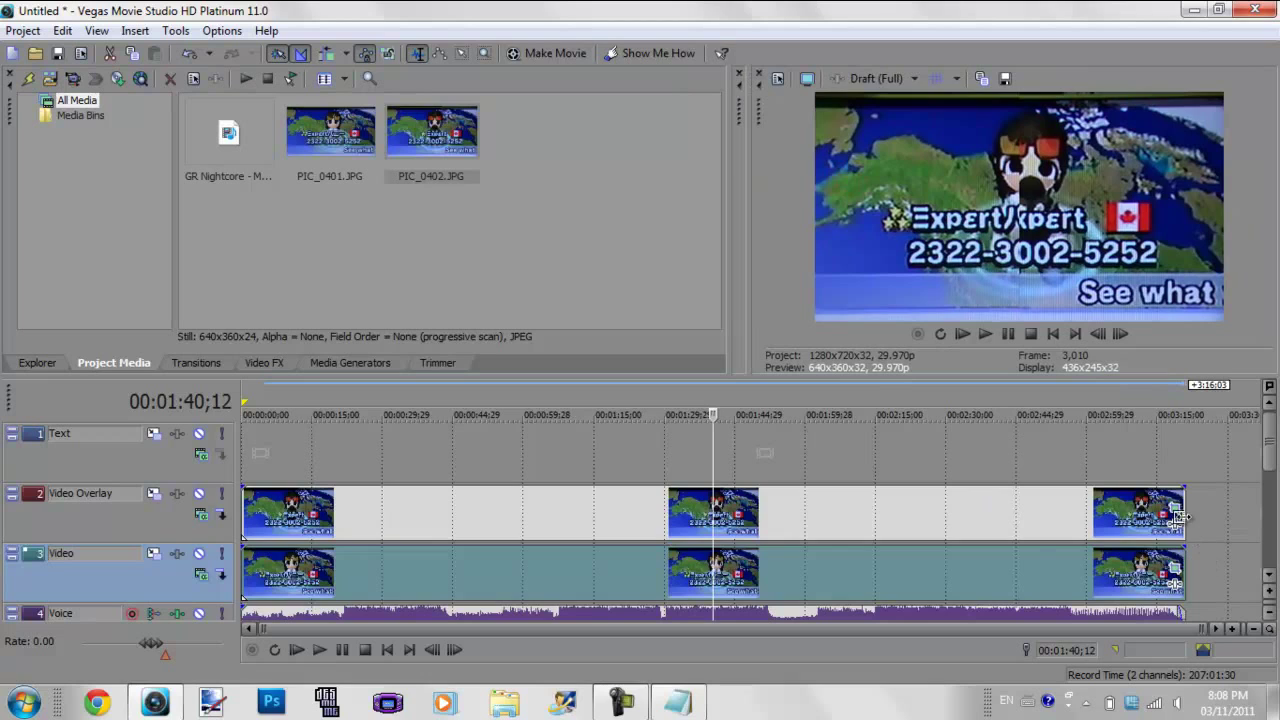
click(1188, 567)
mouse_move(1268, 458)
mouse_down()
mouse_move(1270, 565)
mouse_move(1270, 465)
mouse_up()
click(1125, 460)
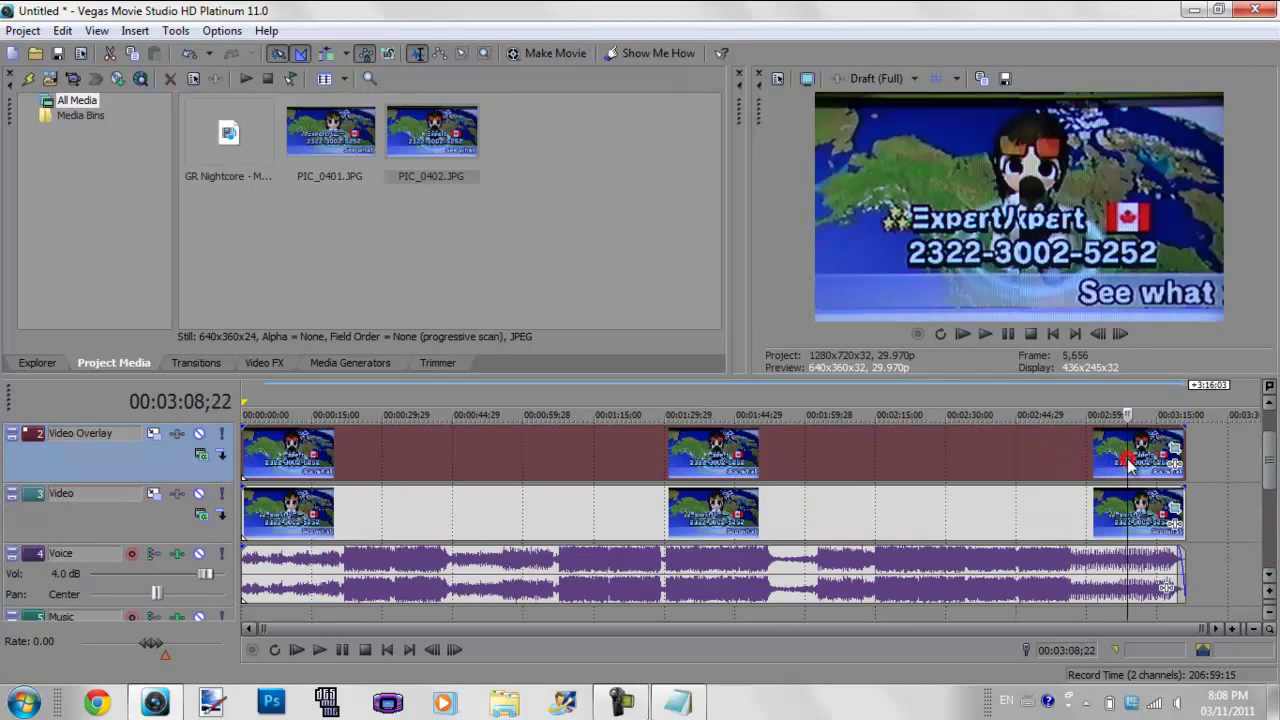
Step: Switch to Notepad and write "To split screen on a video.. simply just put a video on the video overlay, then"
click(677, 703)
text(split screen on a video.. s)
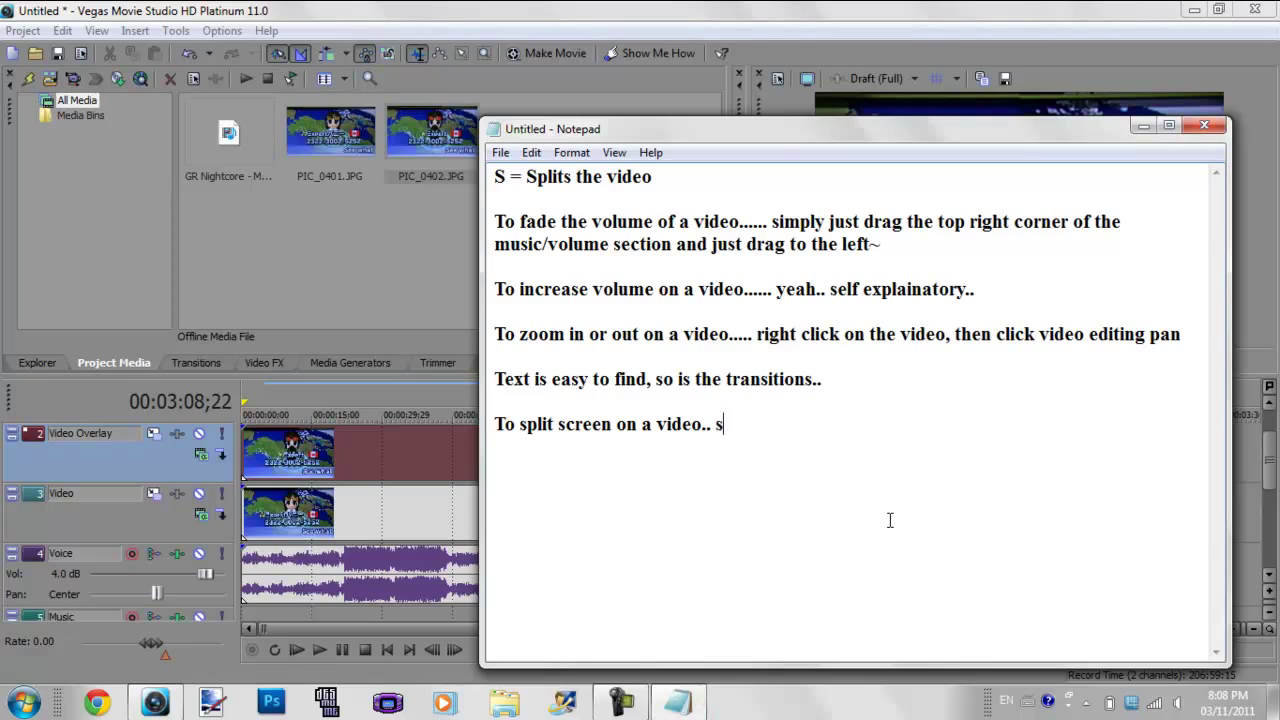
text(imp)
text(jus)
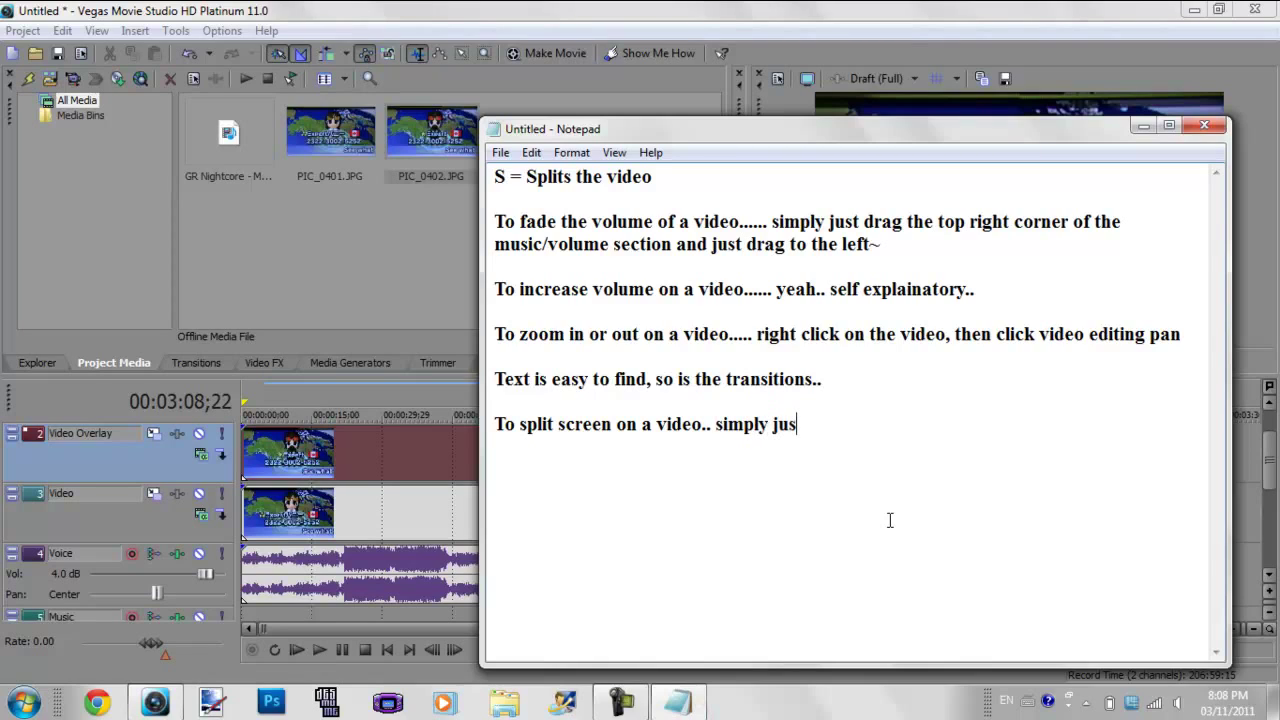
text(t put a video)
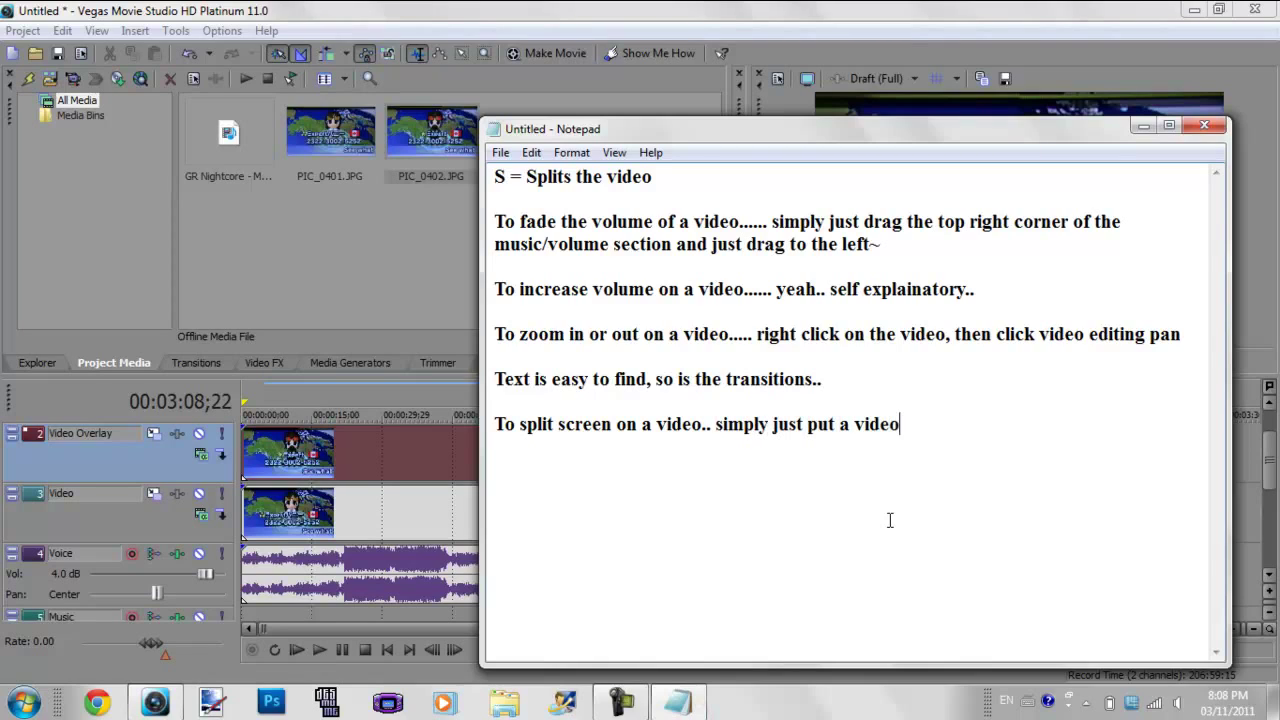
text( on the video o)
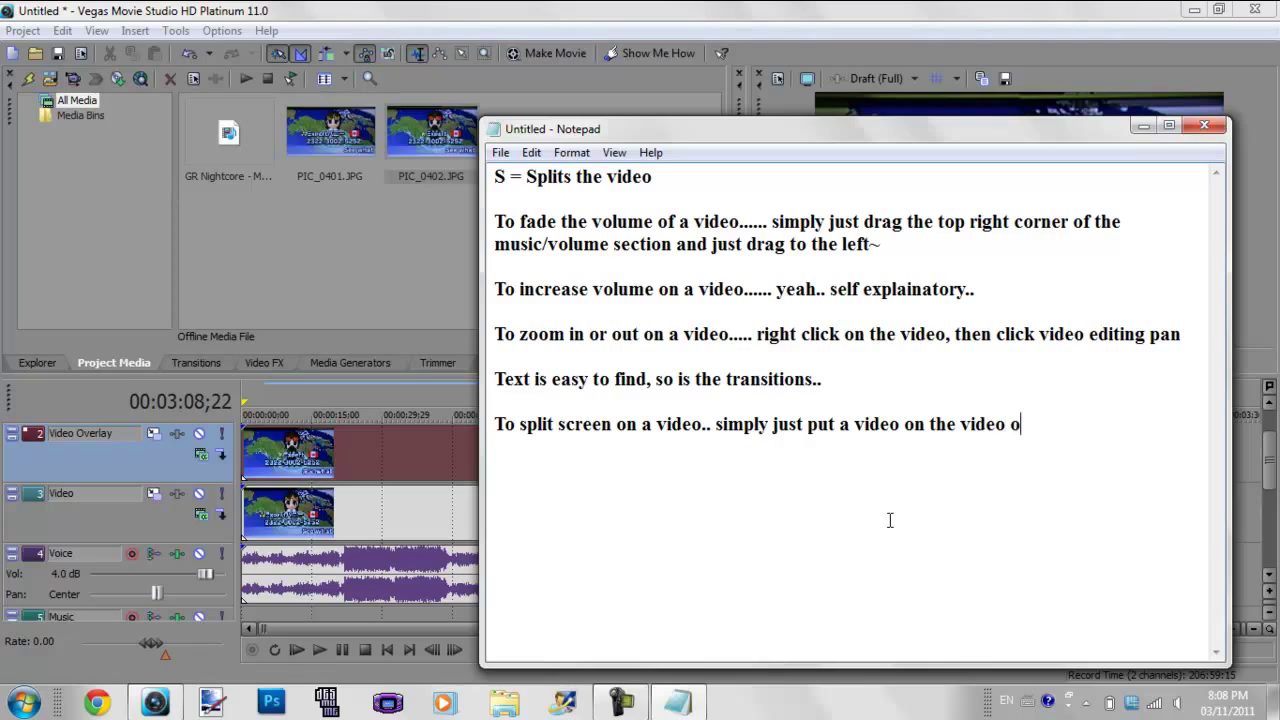
text(vera)
text(ly)
key(BackSpace)
key(BackSpace)
key(BackSpace)
text(lap, then )
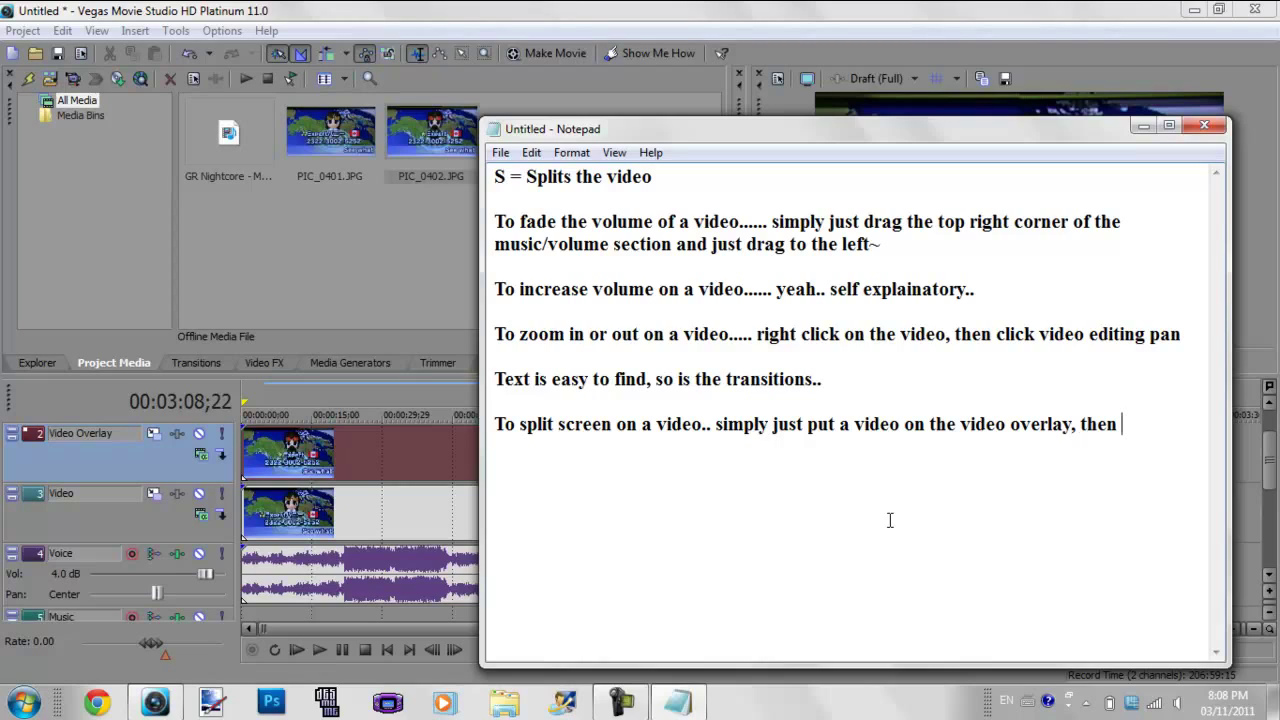
Step: Continue the split-screen note with "another one on the video section."
text(another one o)
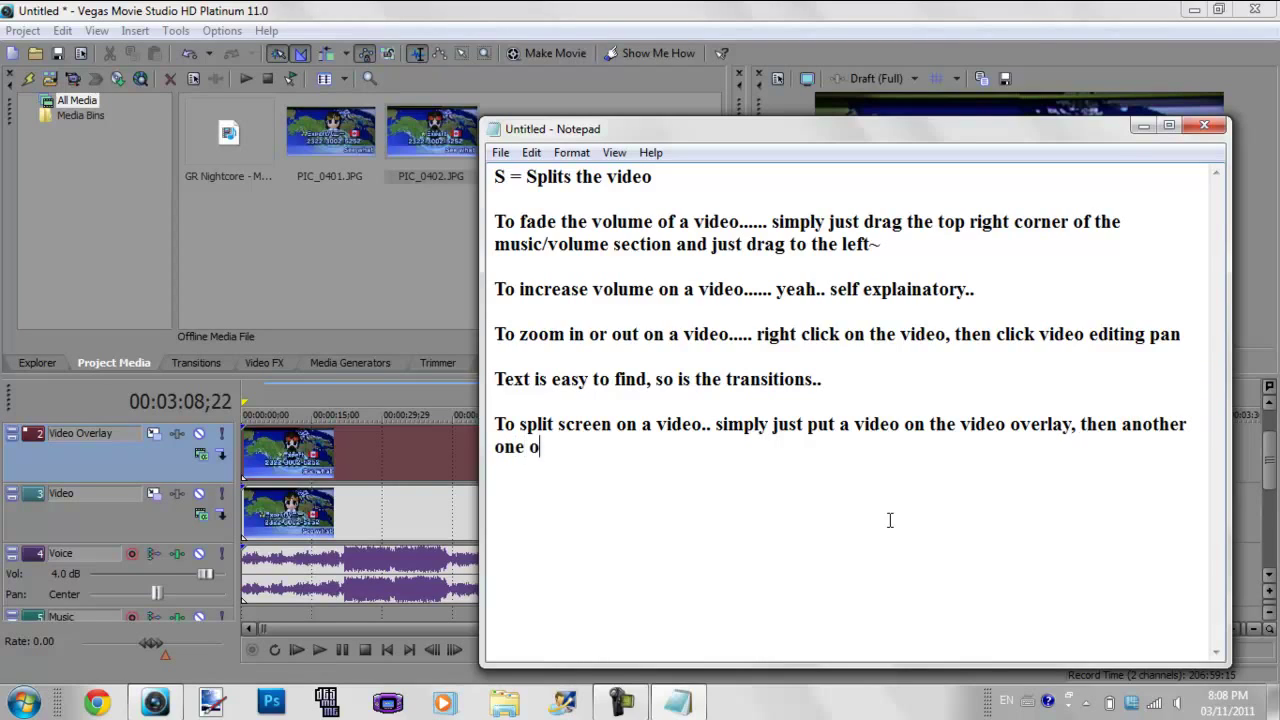
text(n the video s)
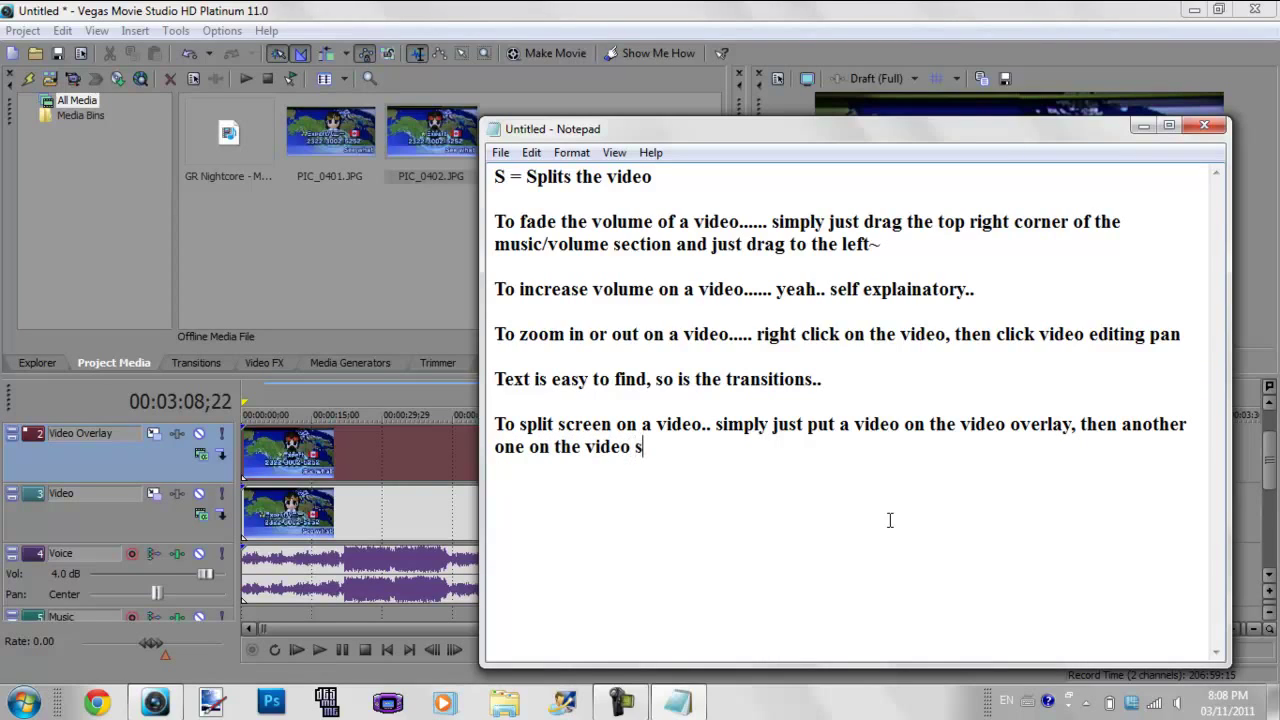
text(ection. When)
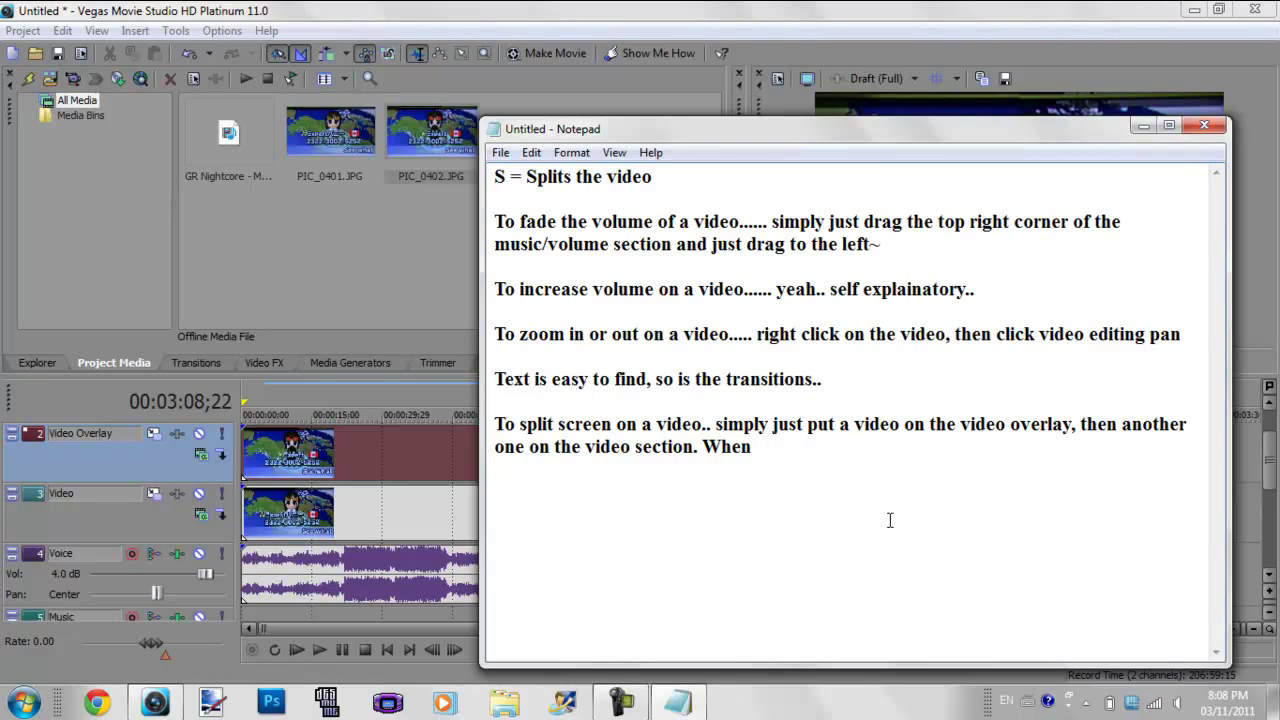
key(BackSpace)
key(BackSpace)
key(BackSpace)
key(BackSpace)
key(BackSpace)
Step: Add "Right click on one of them, click video editing pan, and" to the split-screen note
text(Right cli)
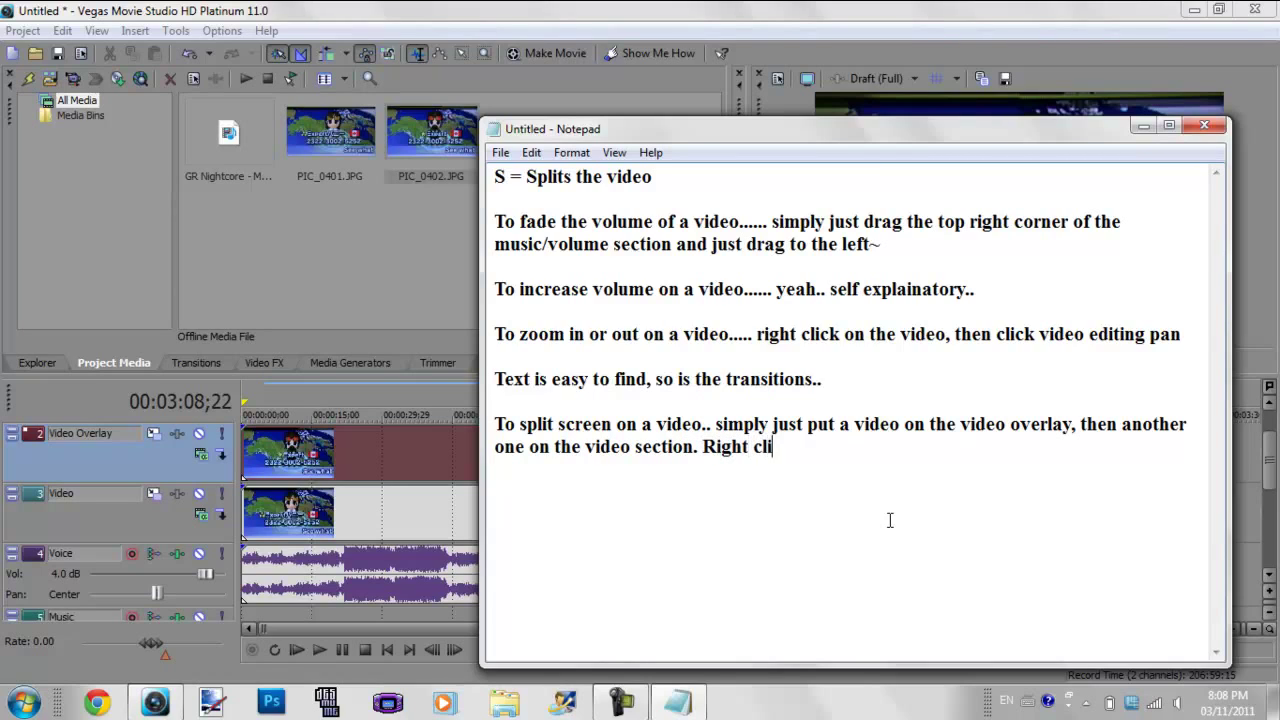
text(ck on one of th)
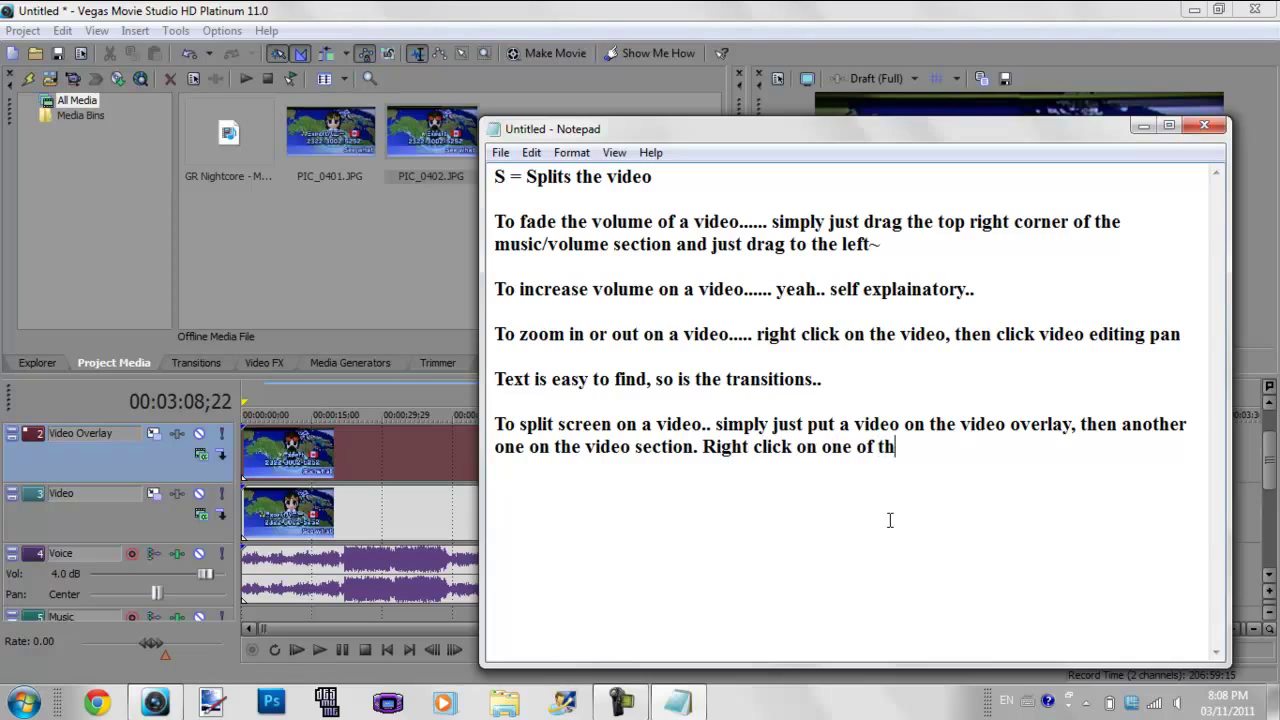
text(em, click vi)
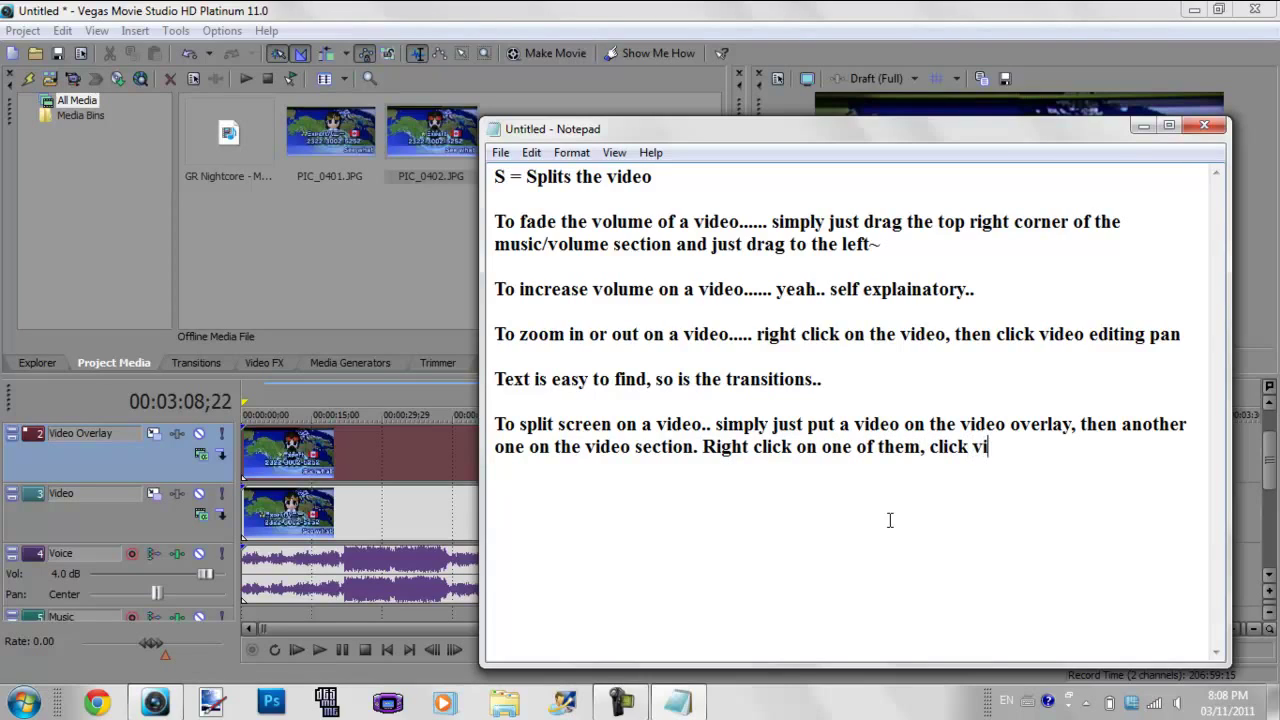
text(deo editing )
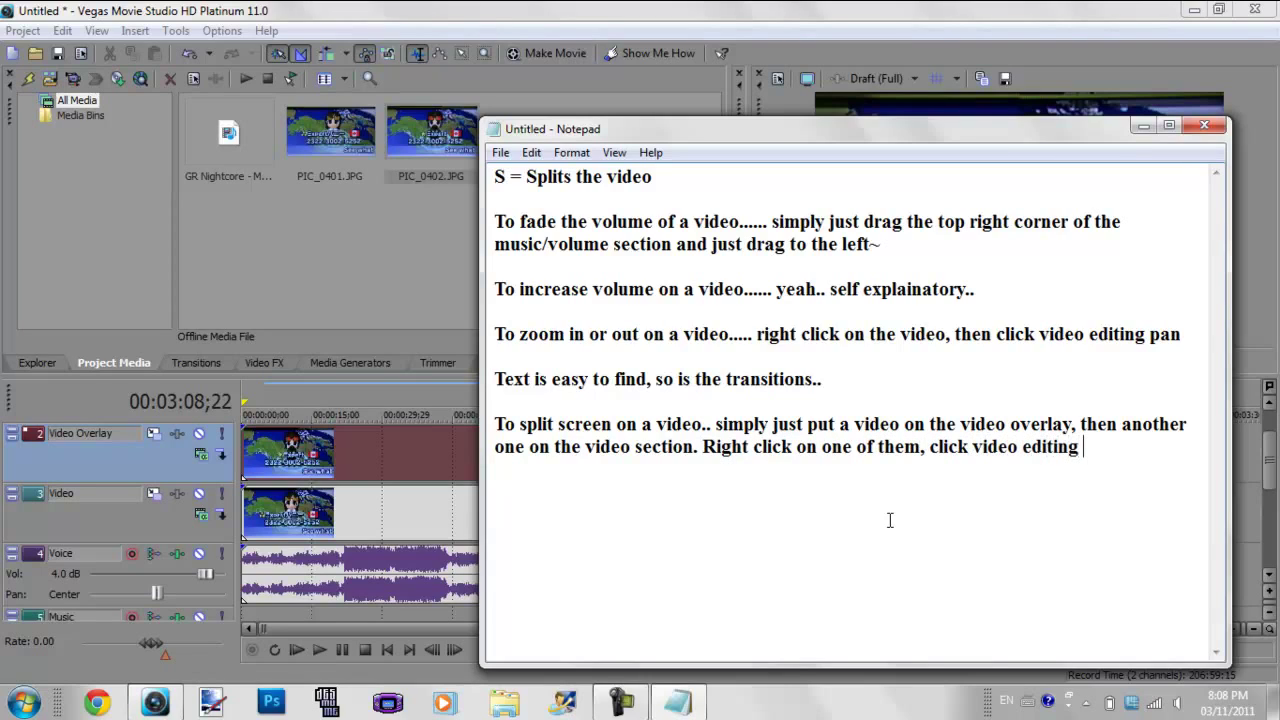
text(pan, and the)
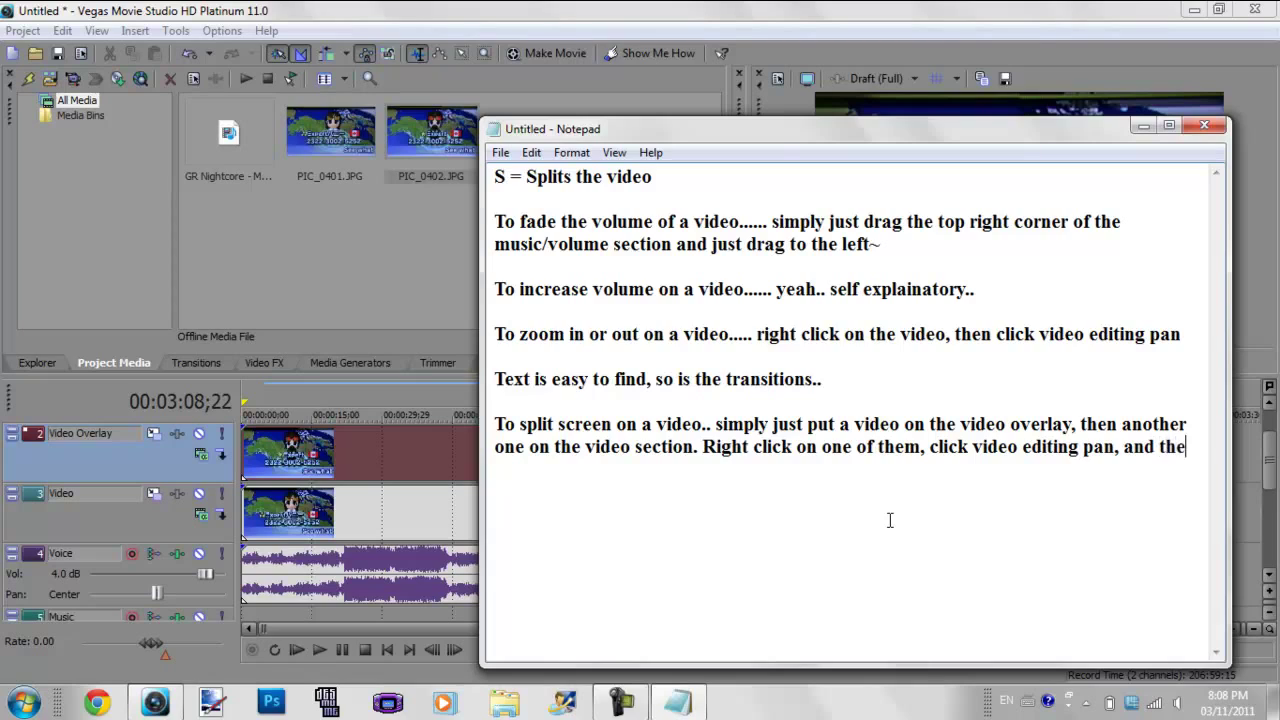
Step: Finish the split-screen note with "there should be a option where you can edit the size.. or something..."
text(re should be a )
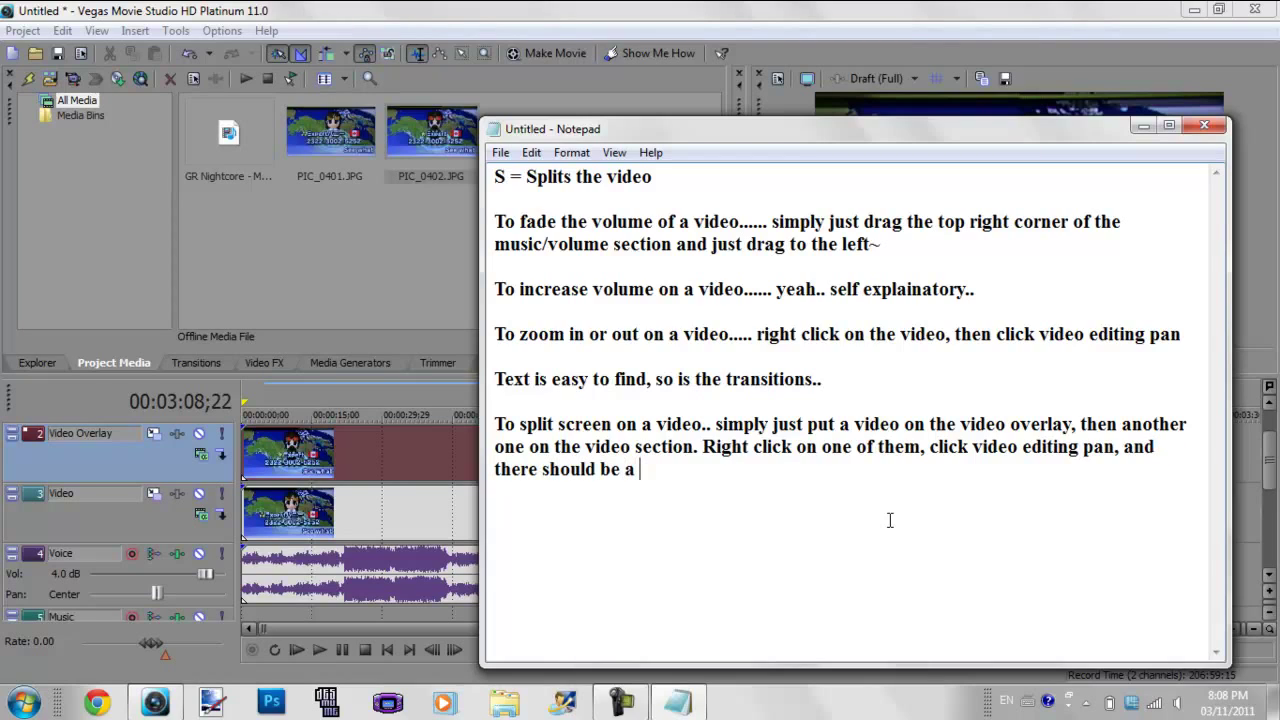
text(option where you)
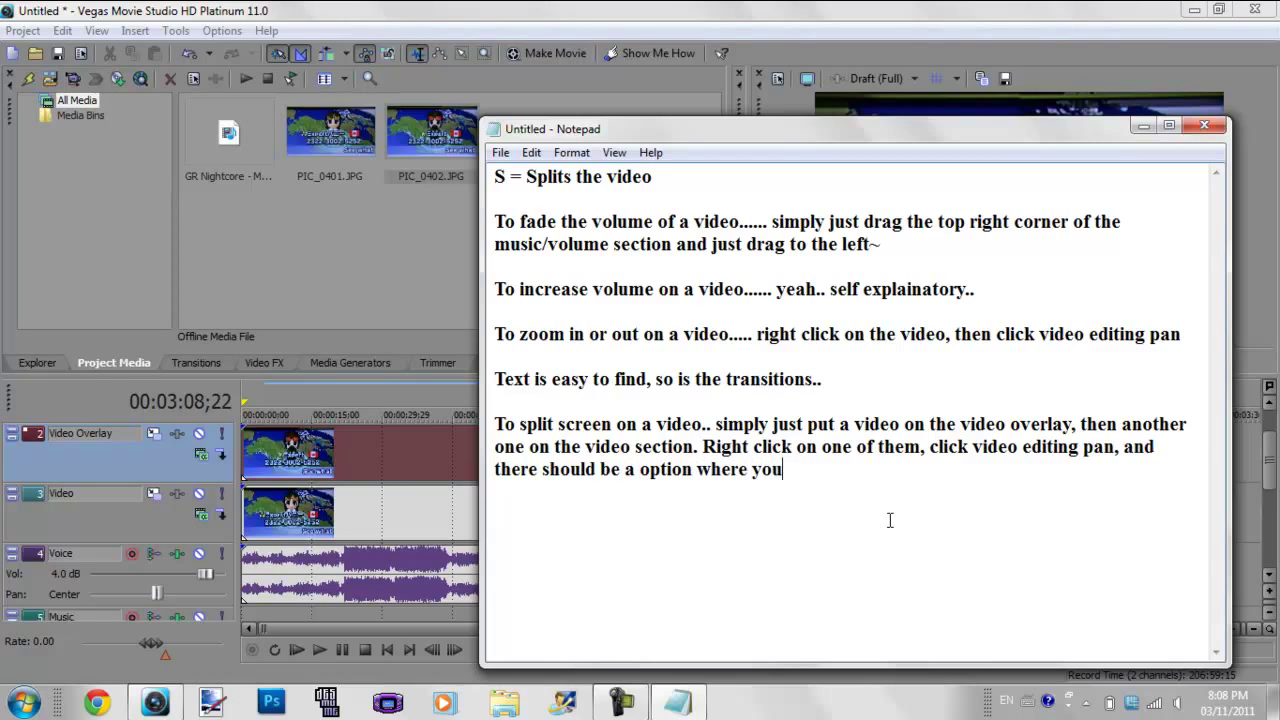
text( can edit the)
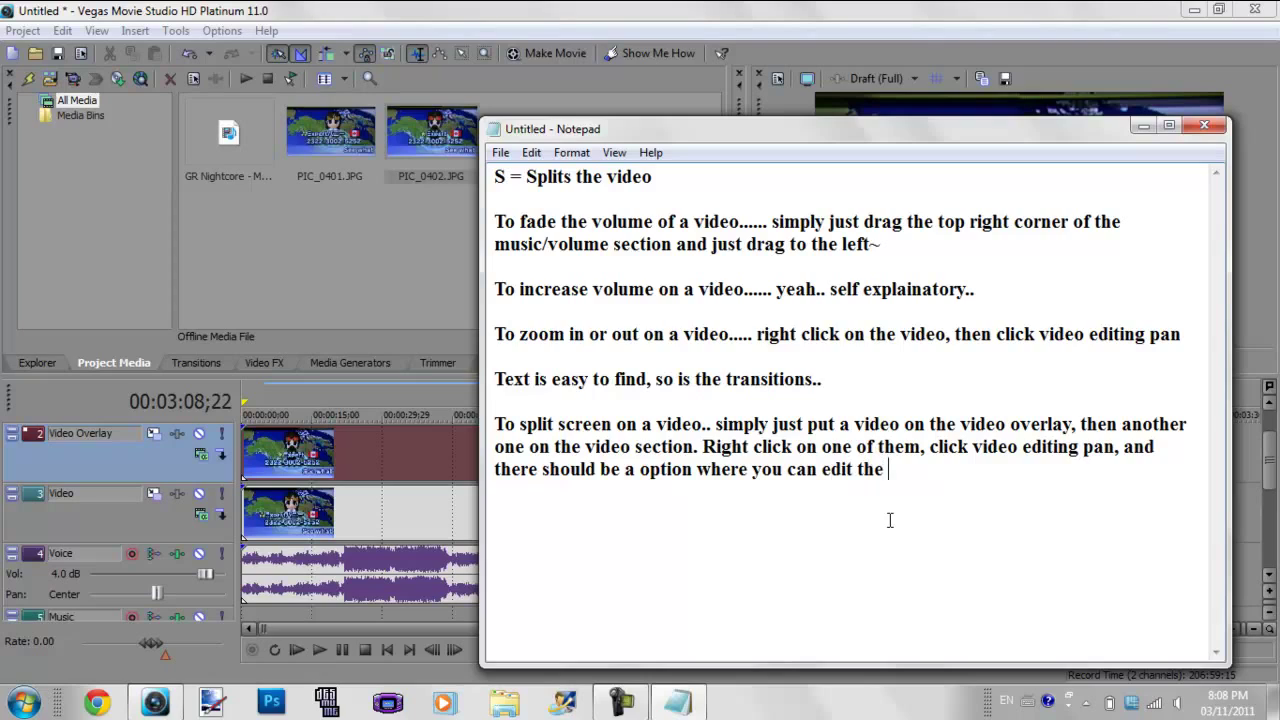
text( size.. or something...)
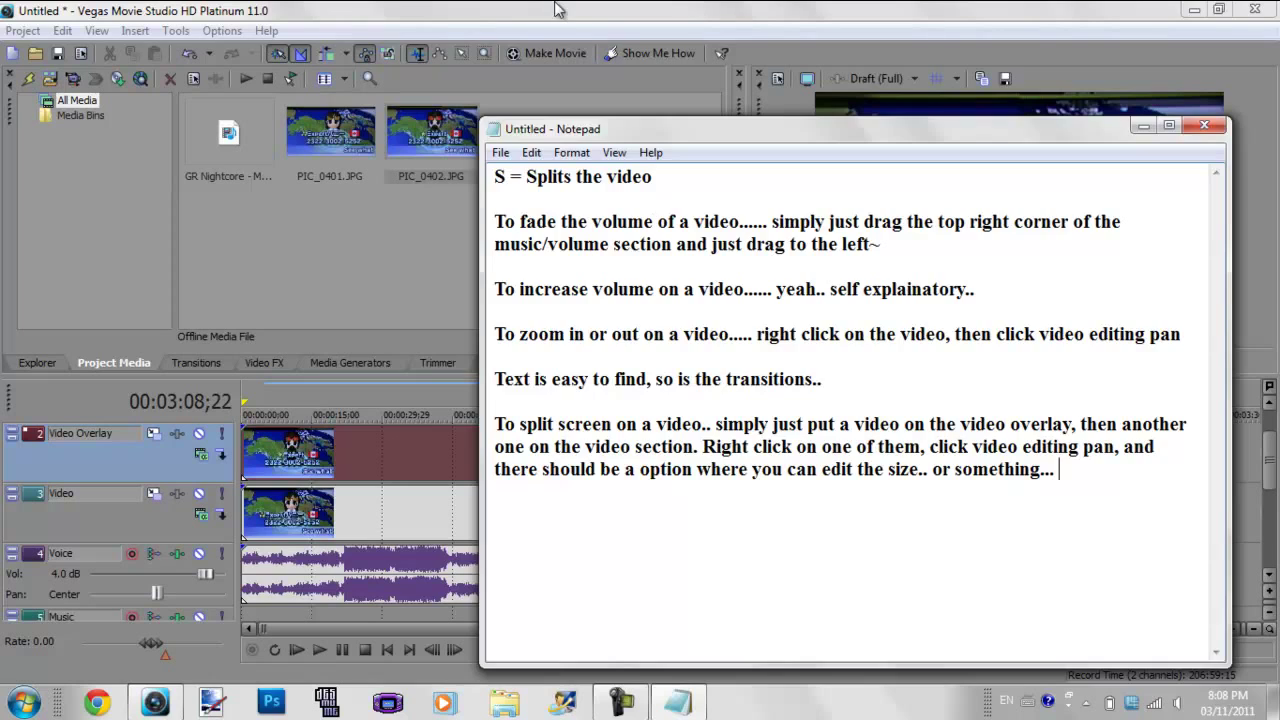
Step: Switch back to Vegas Movie Studio, view the Video Overlay picture's pan/crop settings, and return the playhead to the timeline start
click(480, 348)
click(953, 447)
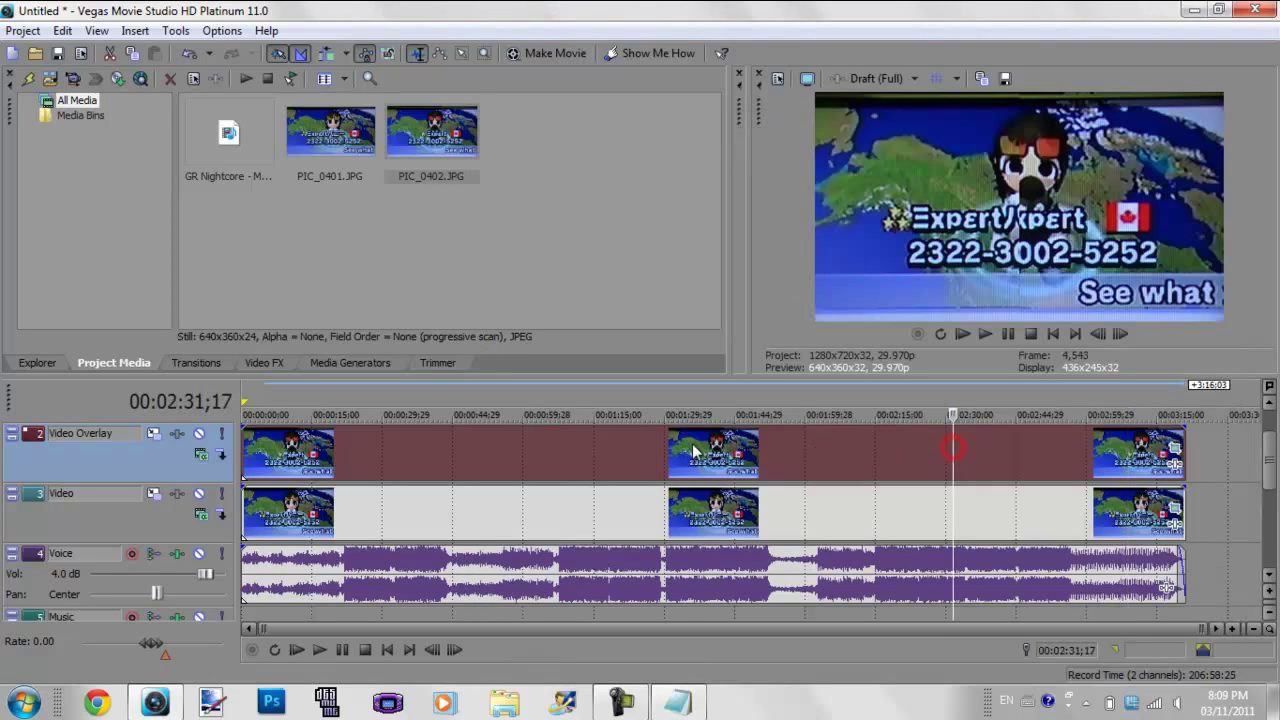
right_click(688, 442)
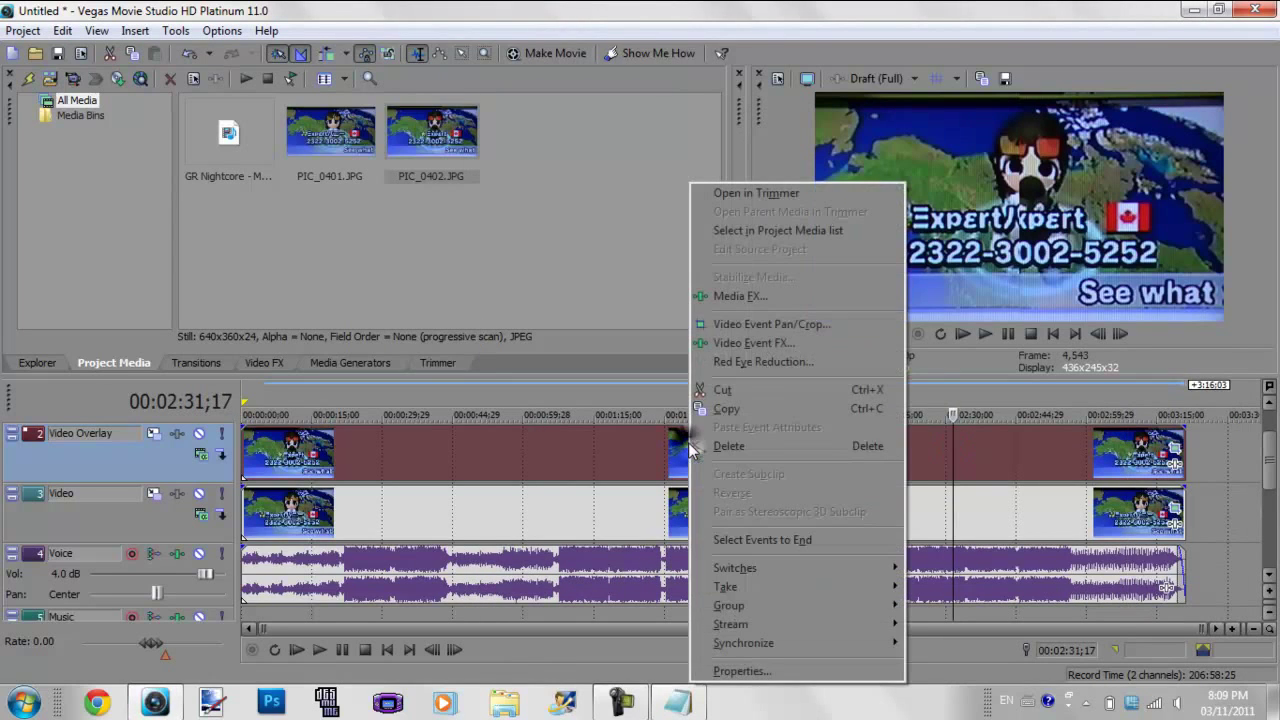
click(745, 323)
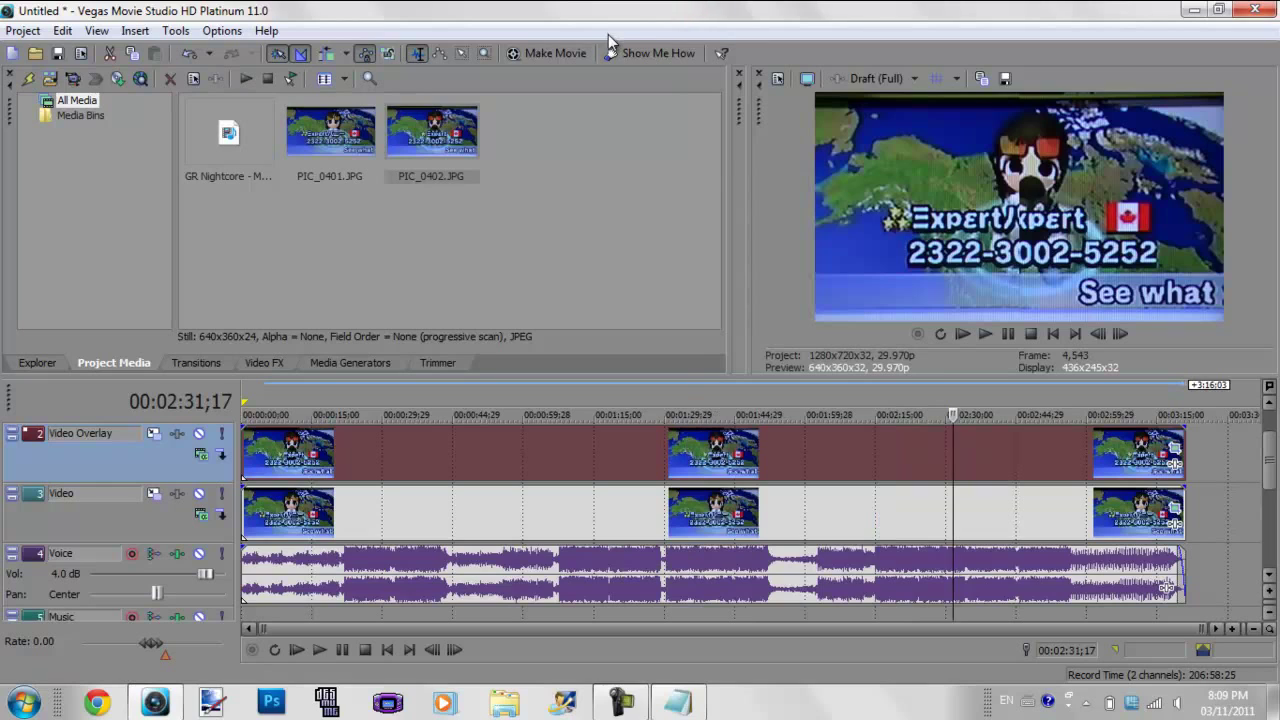
click(248, 465)
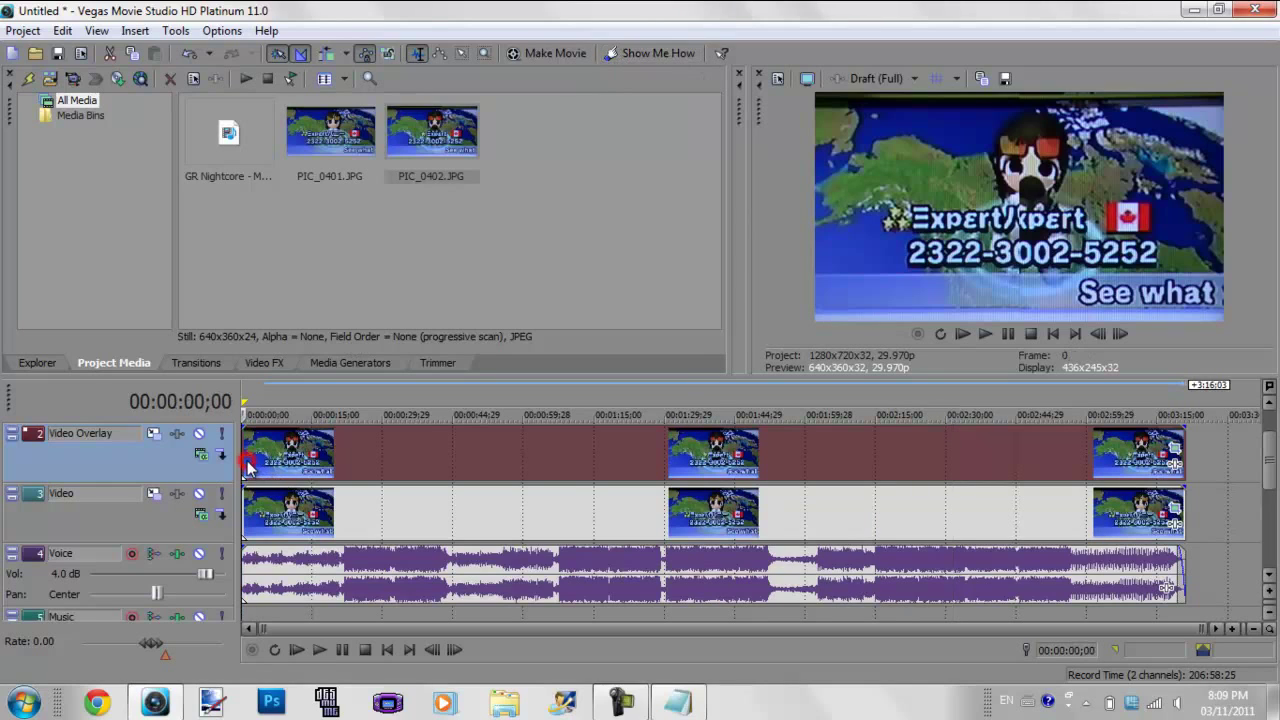
Step: Apply the Simple 3D Blinds transition to the ends of the Video Overlay and Video track pictures, closing the effect settings each time
click(198, 363)
click(259, 363)
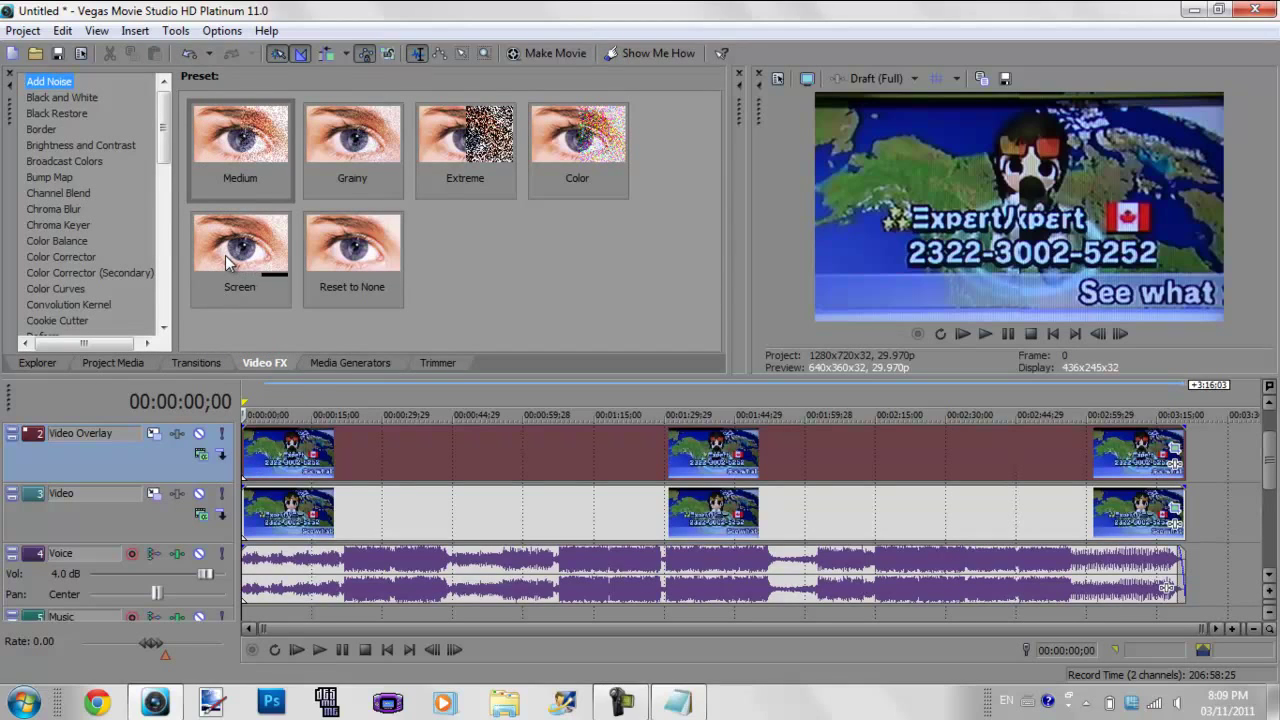
click(200, 363)
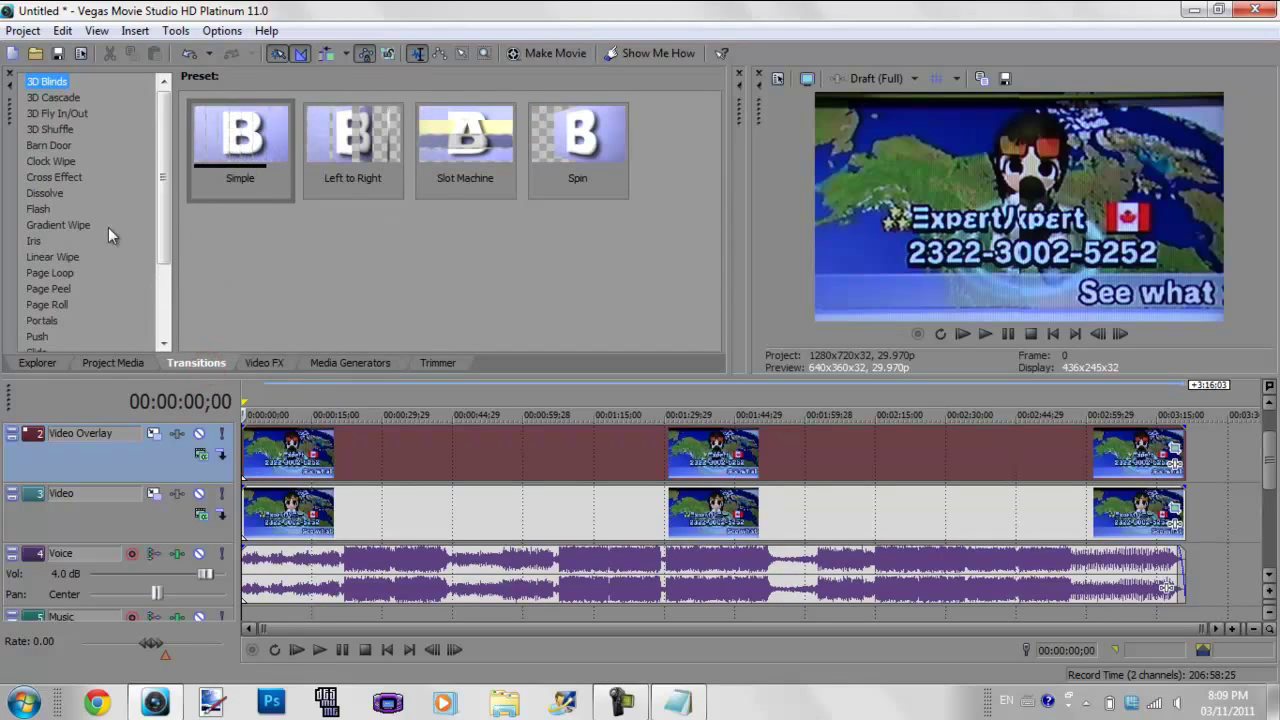
drag(248, 153, 1184, 465)
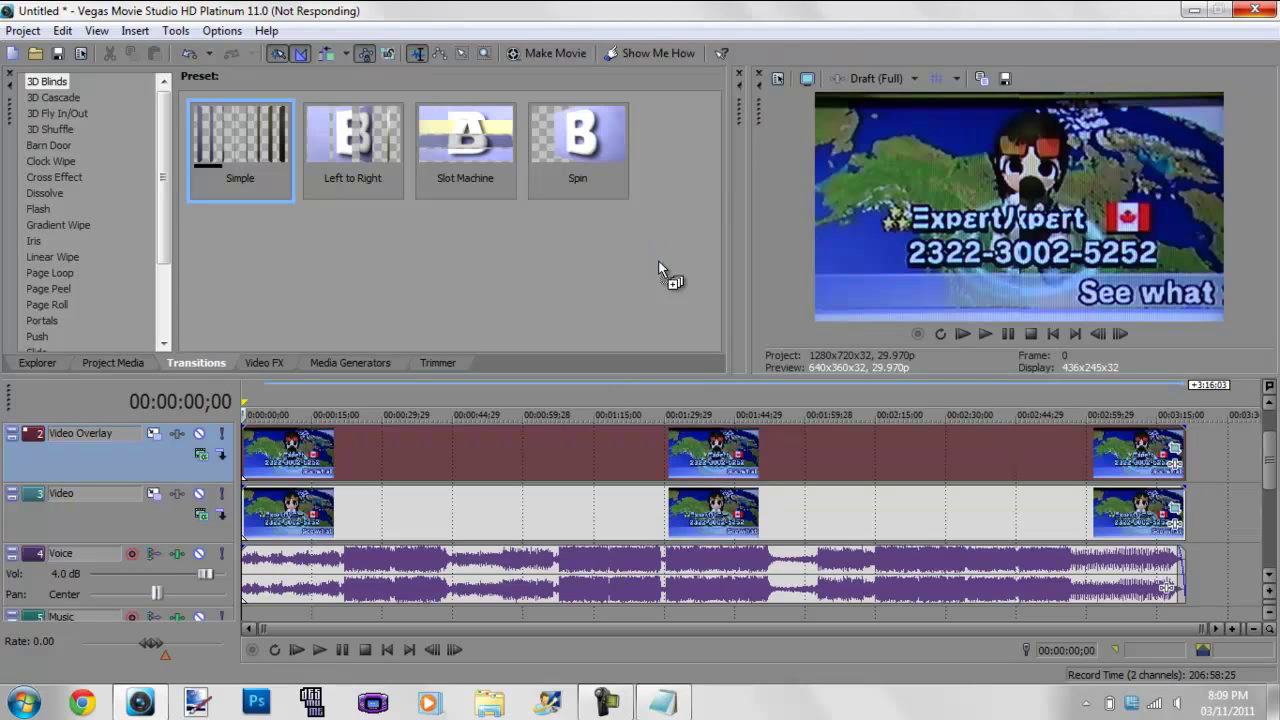
click(674, 177)
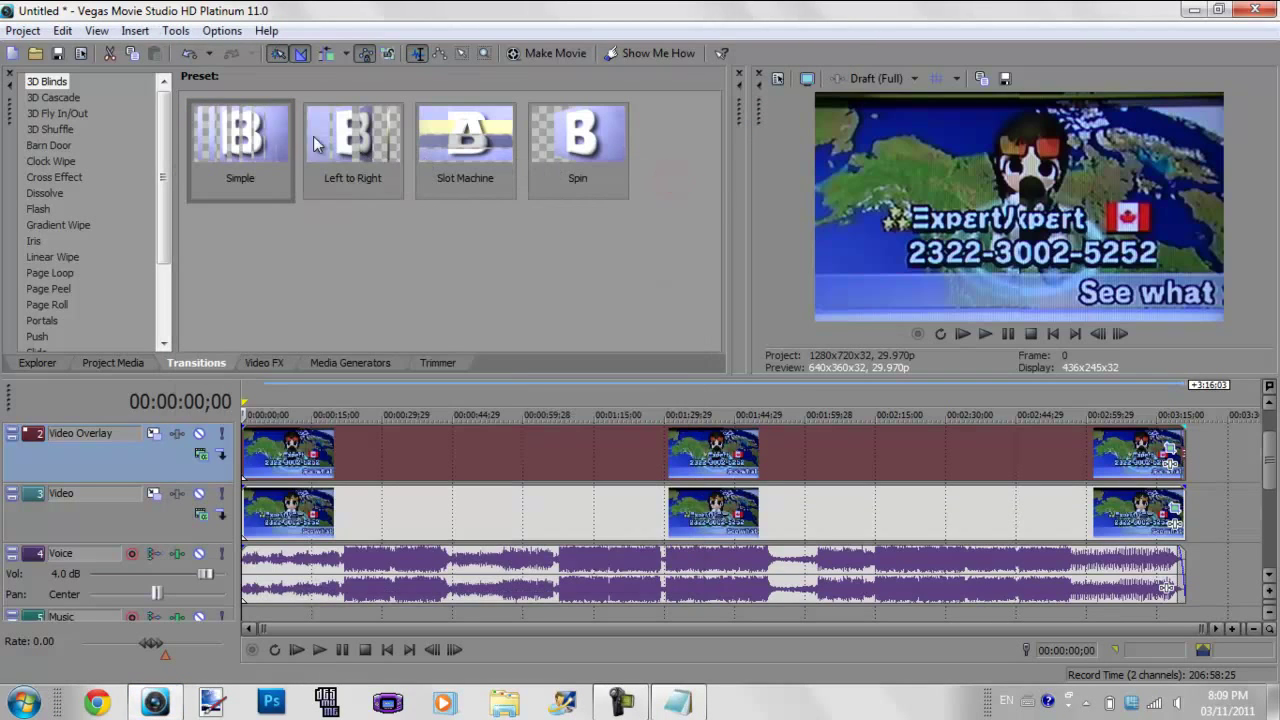
drag(240, 140, 1182, 517)
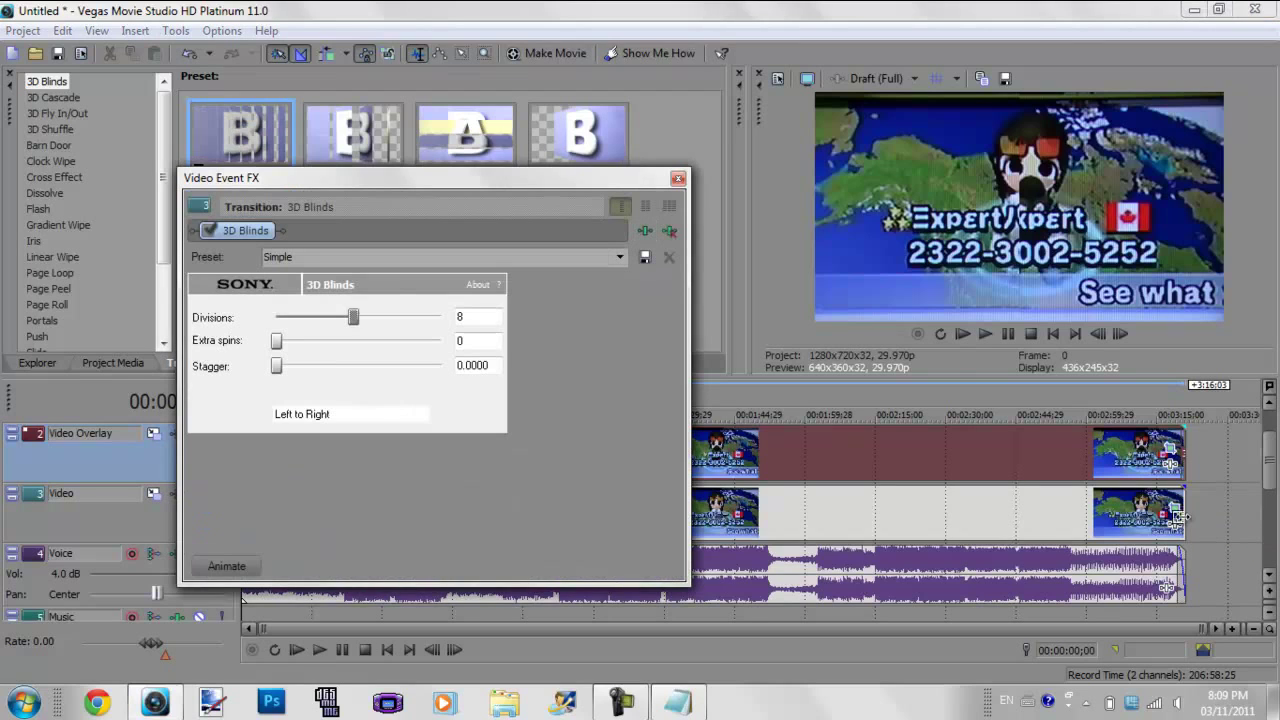
click(678, 179)
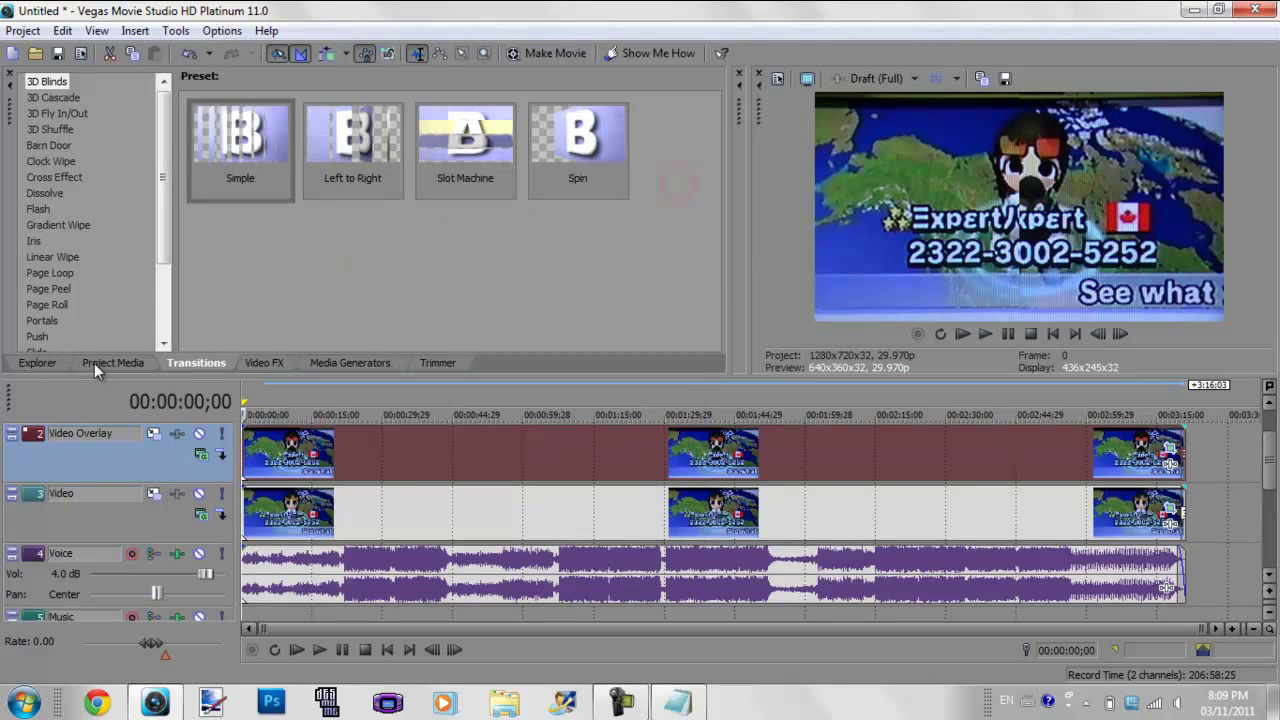
Step: Show the project media and open the Render As dialog for the project
click(94, 363)
click(23, 31)
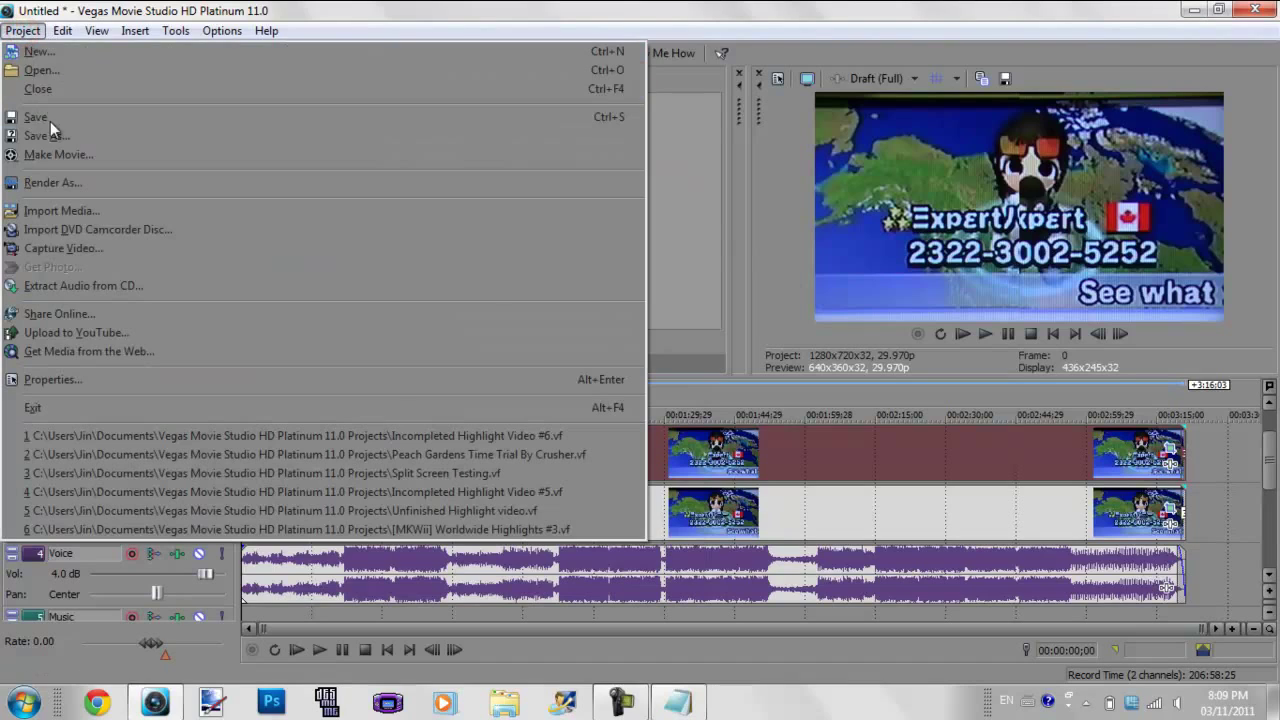
click(85, 184)
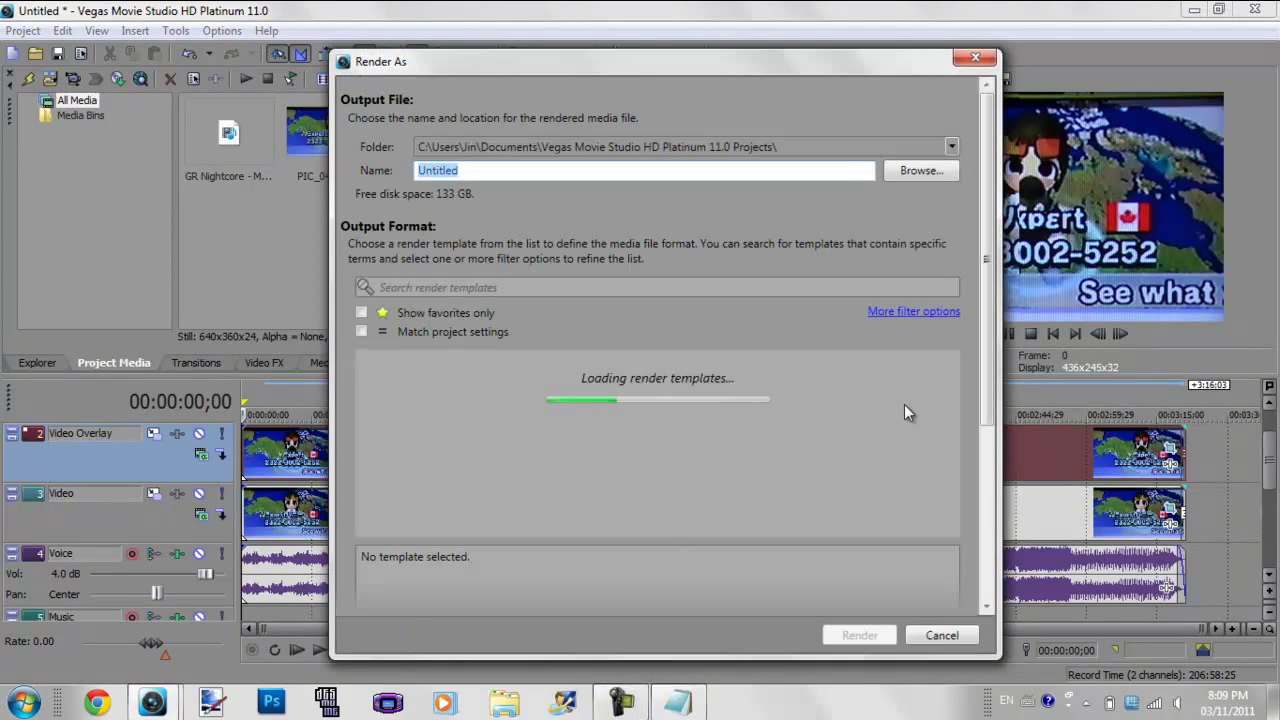
Step: Switch to Notepad and add the note "When editing is complete.. just click Render As (Project > Render As) and choose a template to use."
click(658, 707)
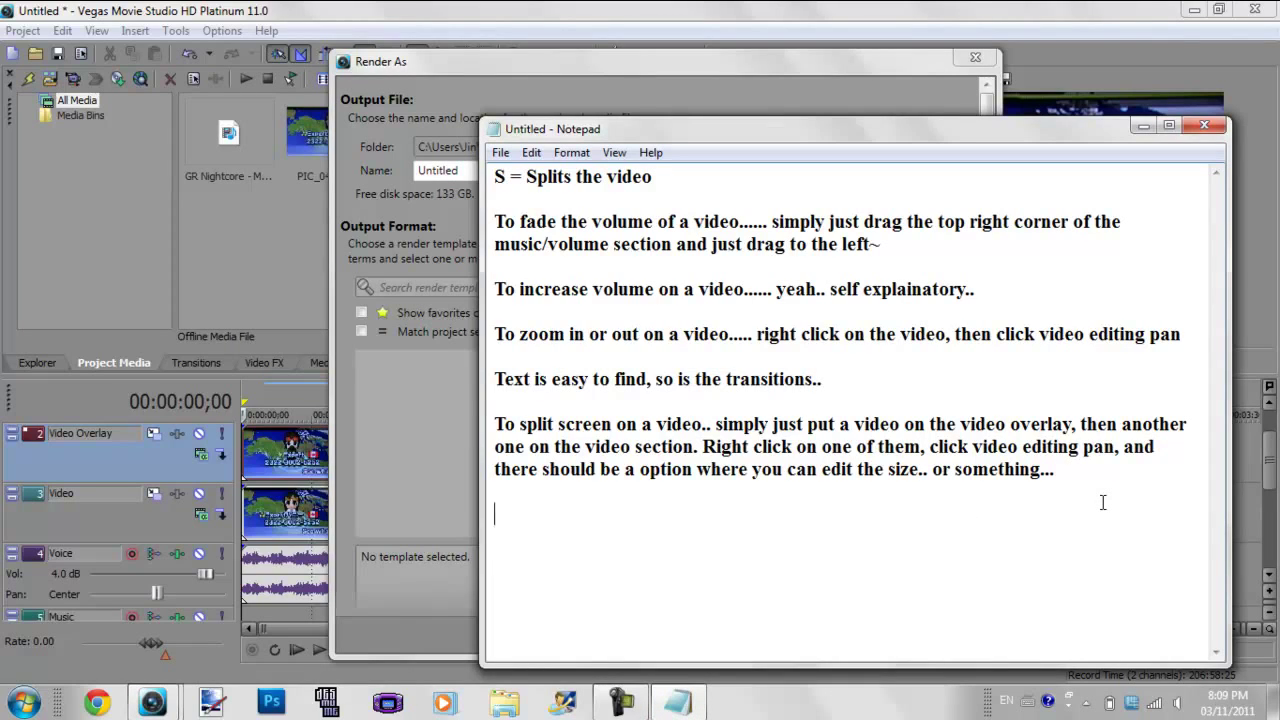
text(When editing is )
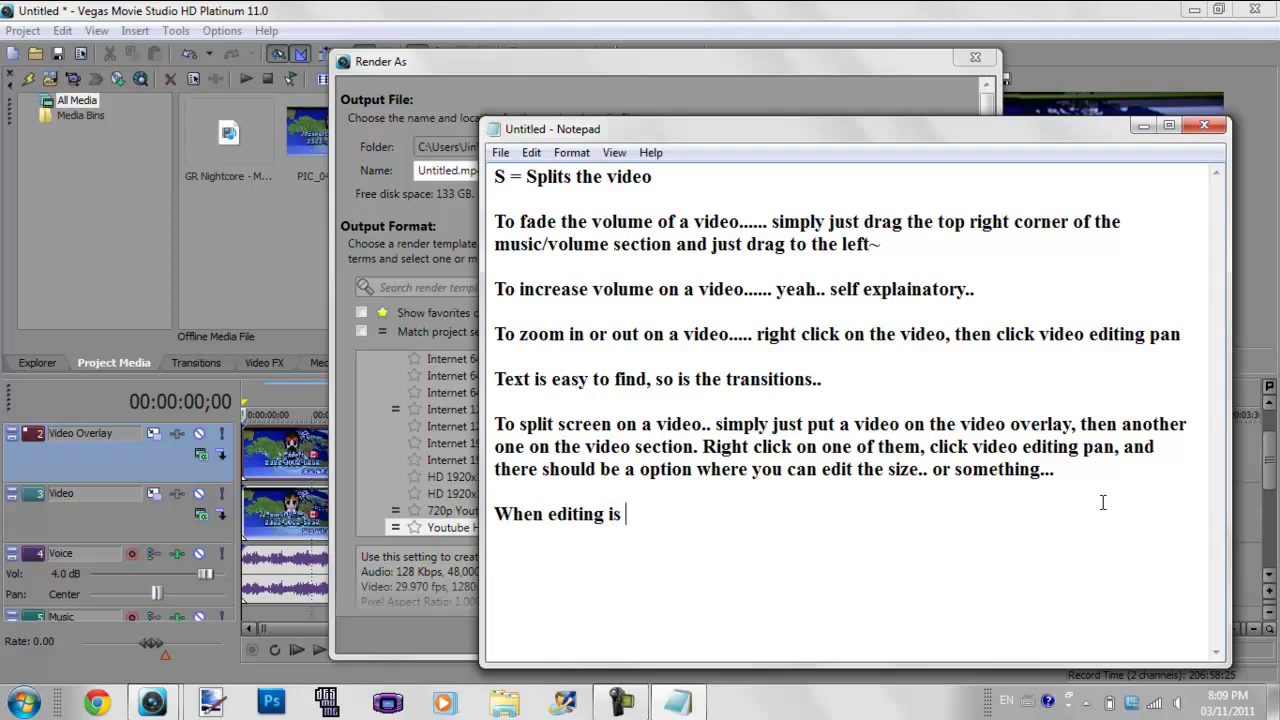
text(complete.. ju)
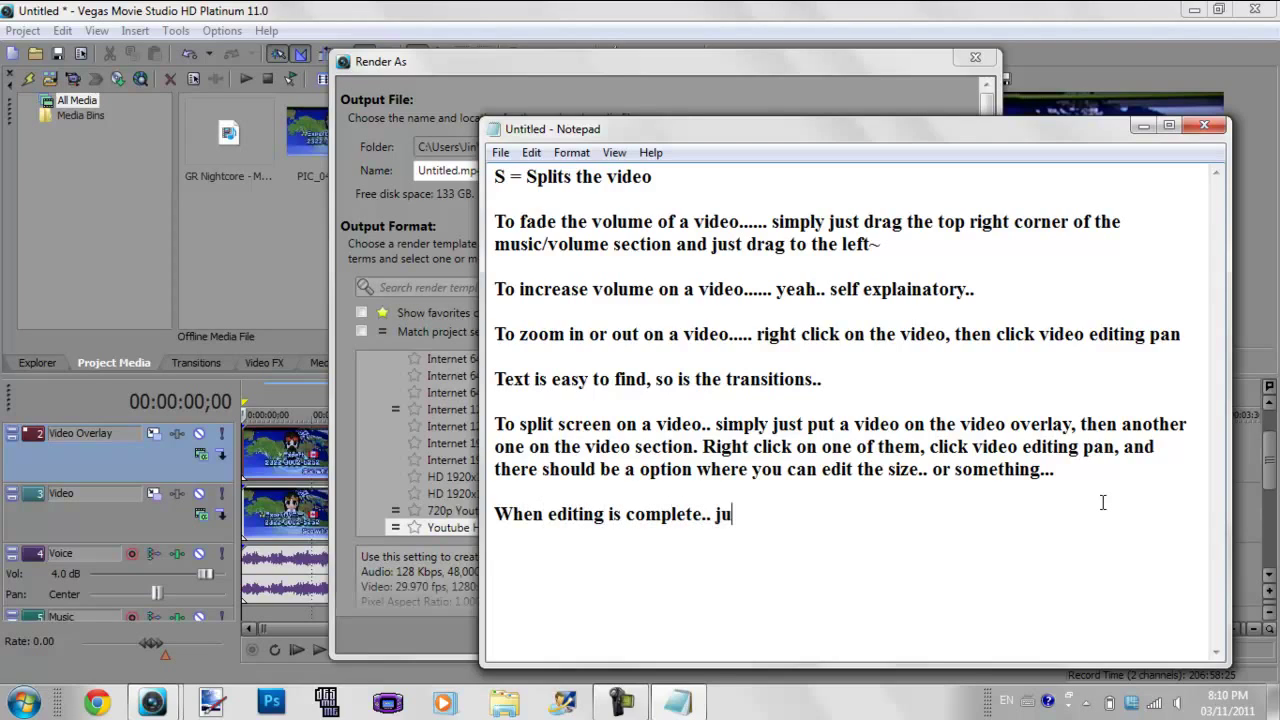
text(st click R)
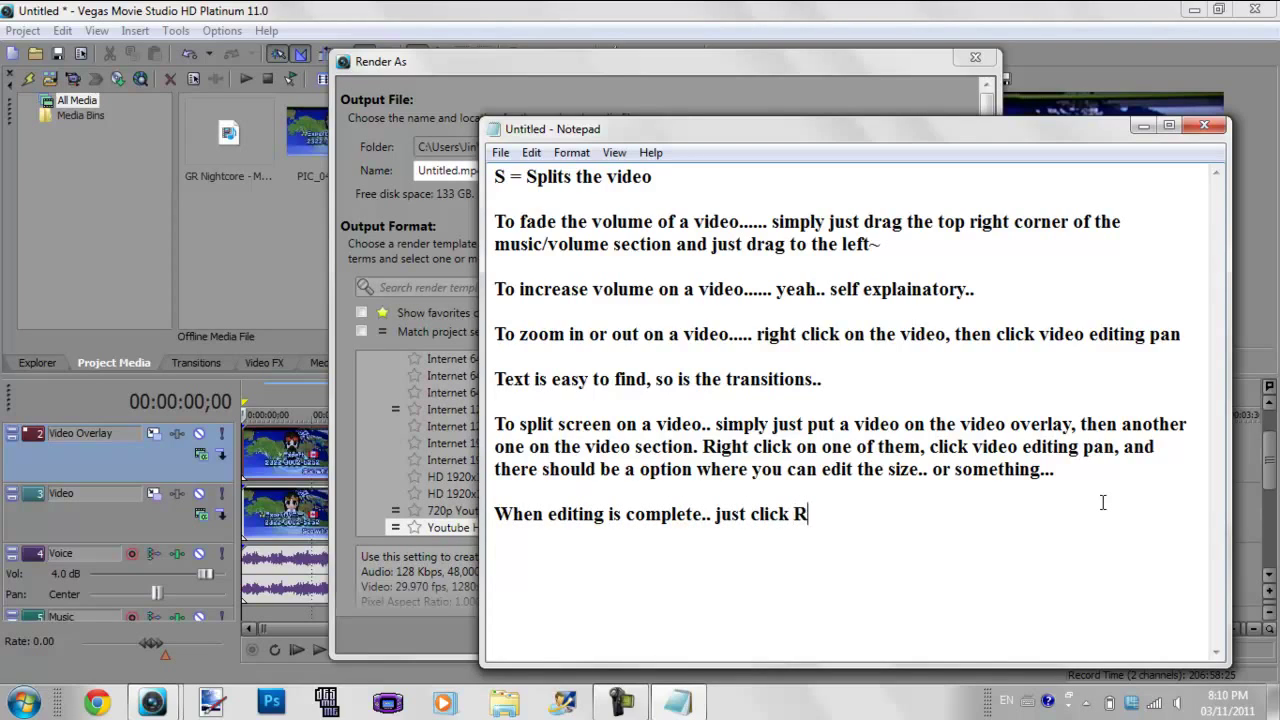
text(ender As ()
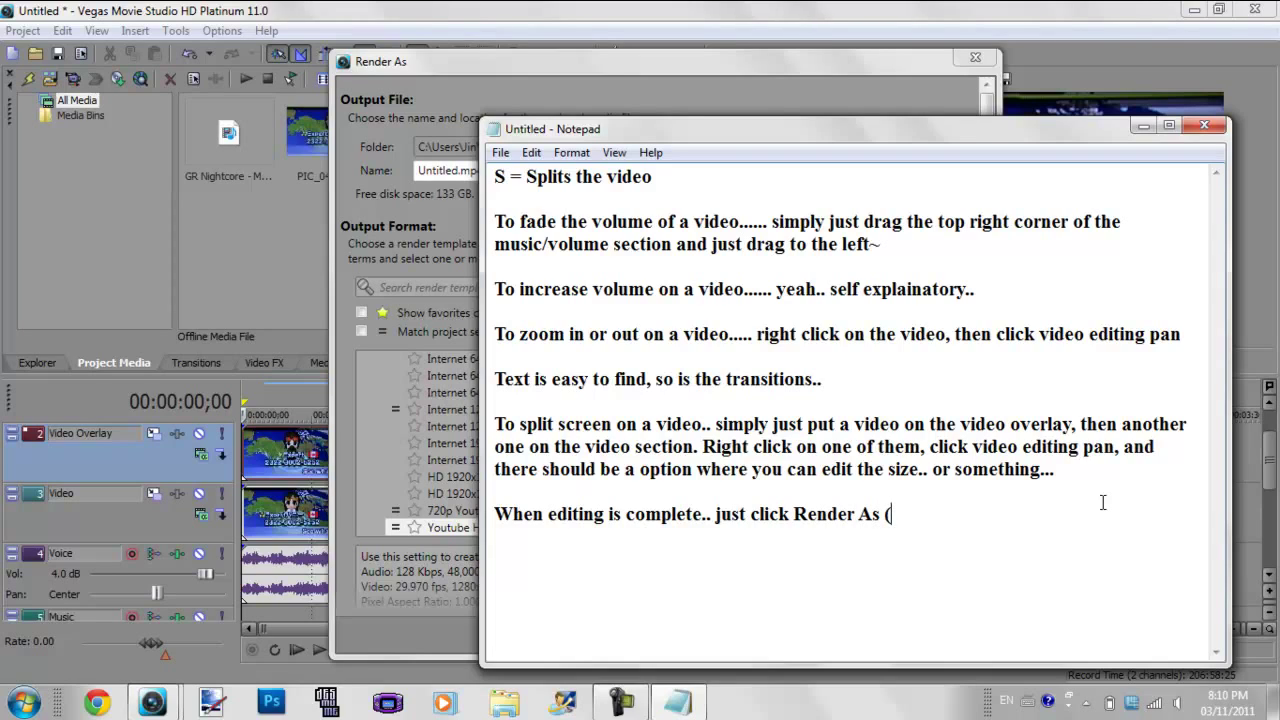
text(Project > )
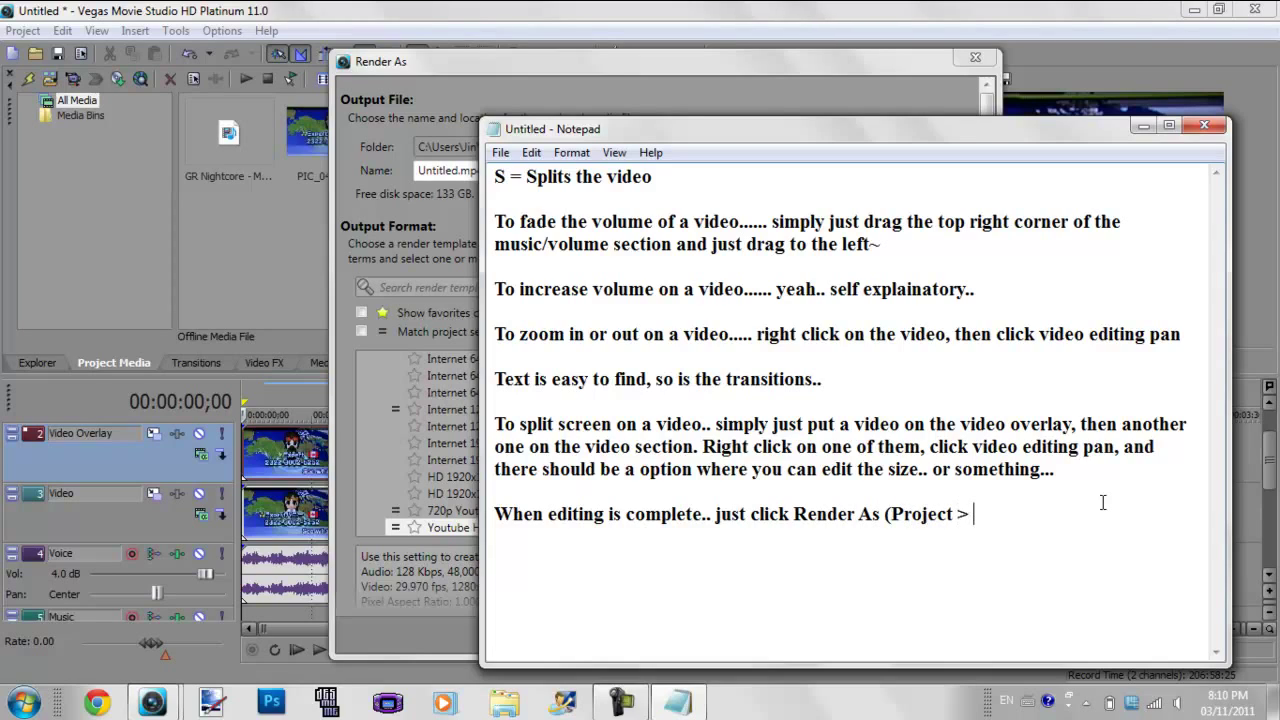
text(Render As)
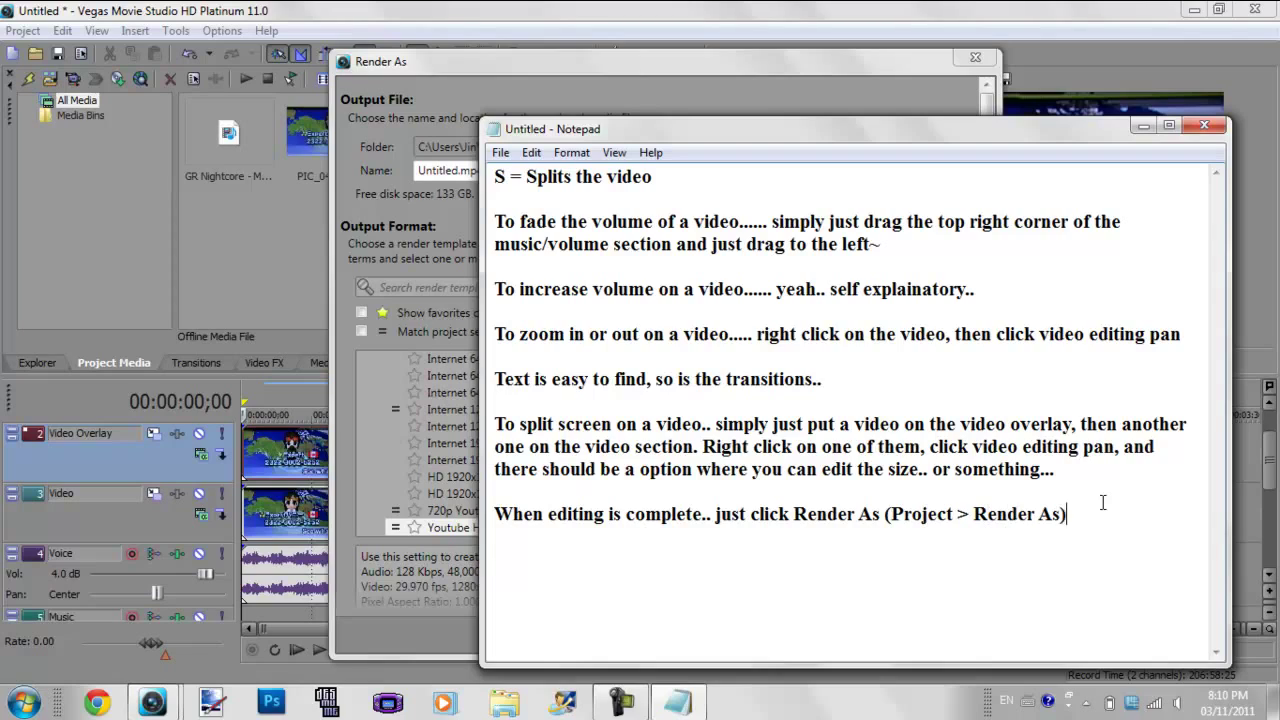
text() and choose a template to use.)
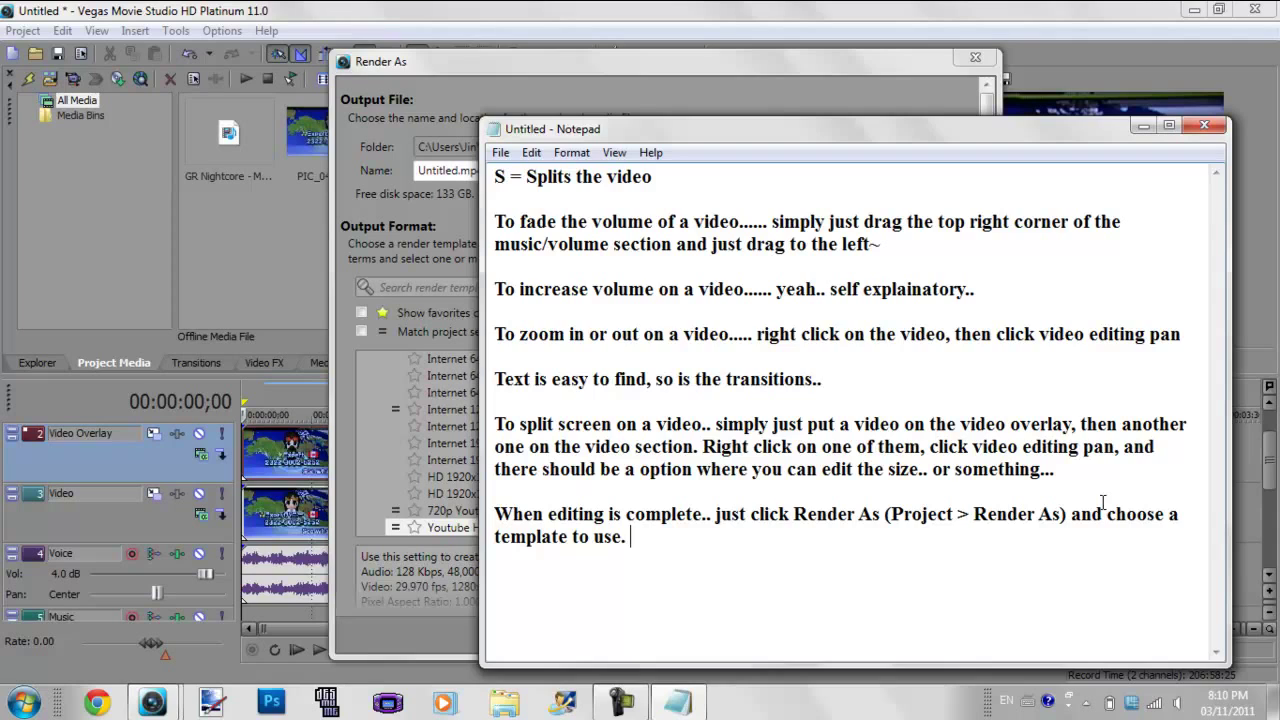
Step: Return to the Render As dialog in Vegas Movie Studio, look through the render templates, and open the Youtube HD - 720p template's custom settings
click(825, 58)
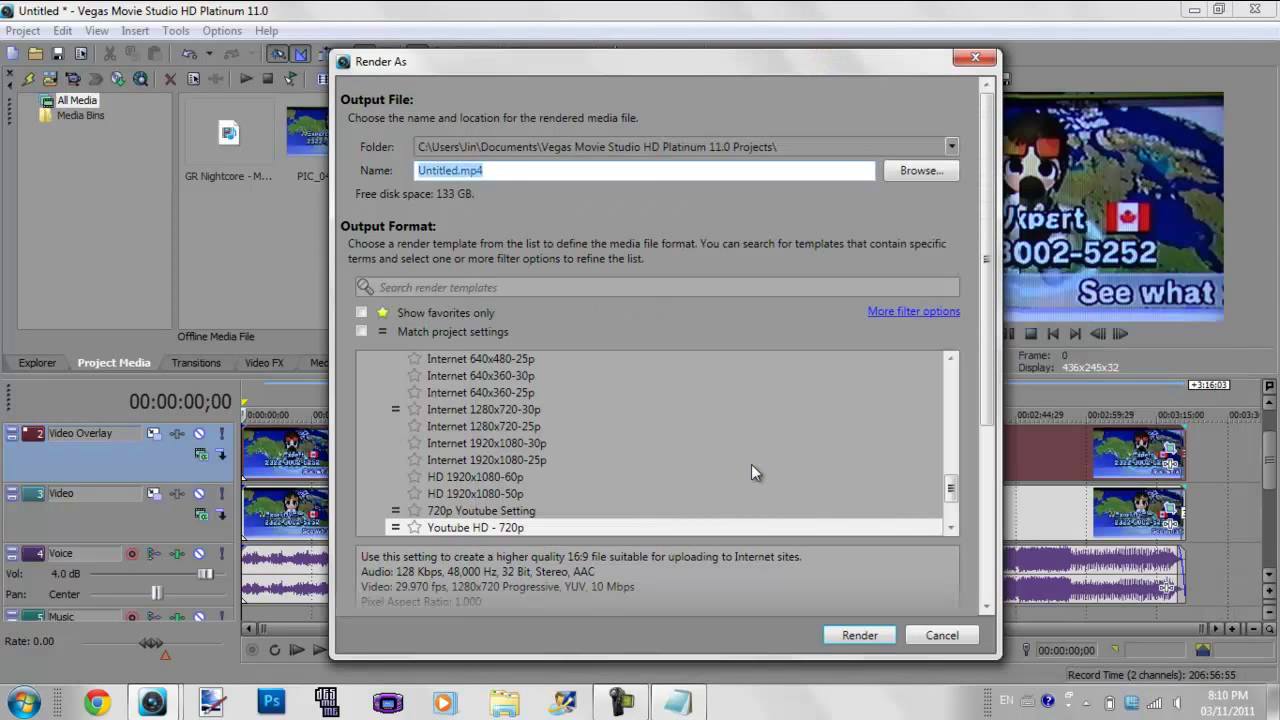
drag(937, 484, 950, 396)
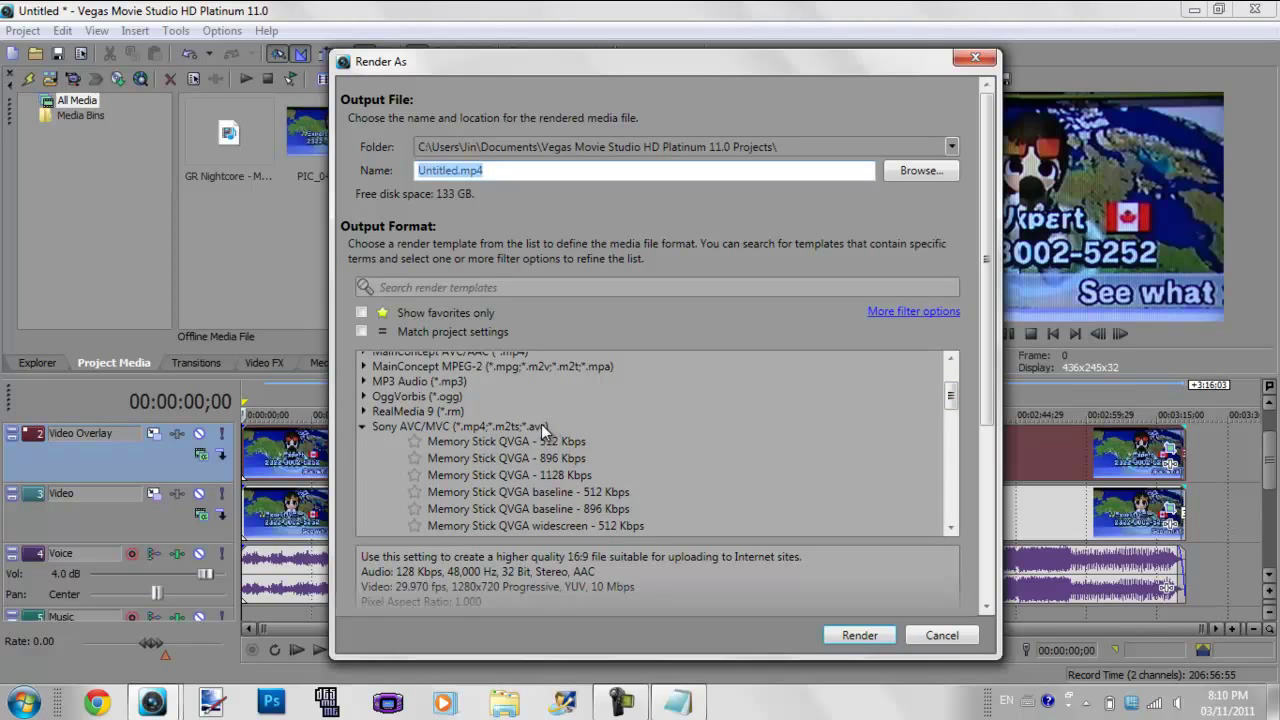
drag(950, 400, 951, 510)
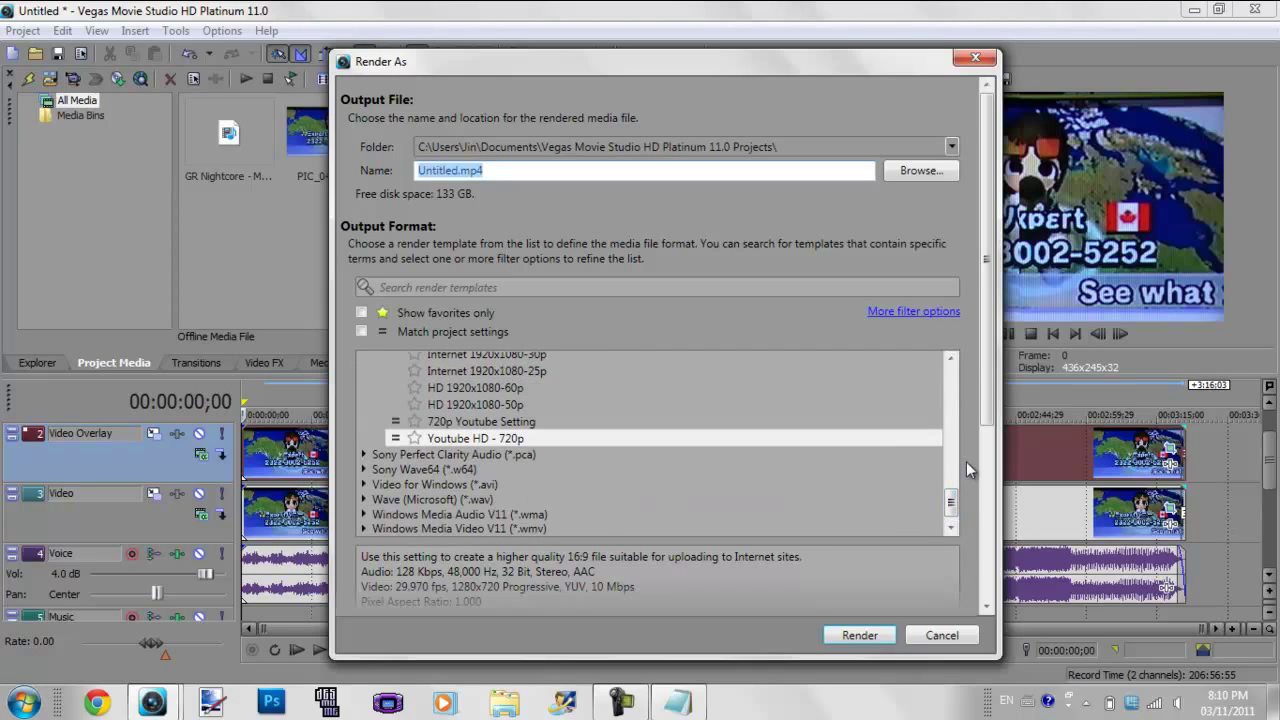
drag(987, 390, 987, 472)
click(448, 512)
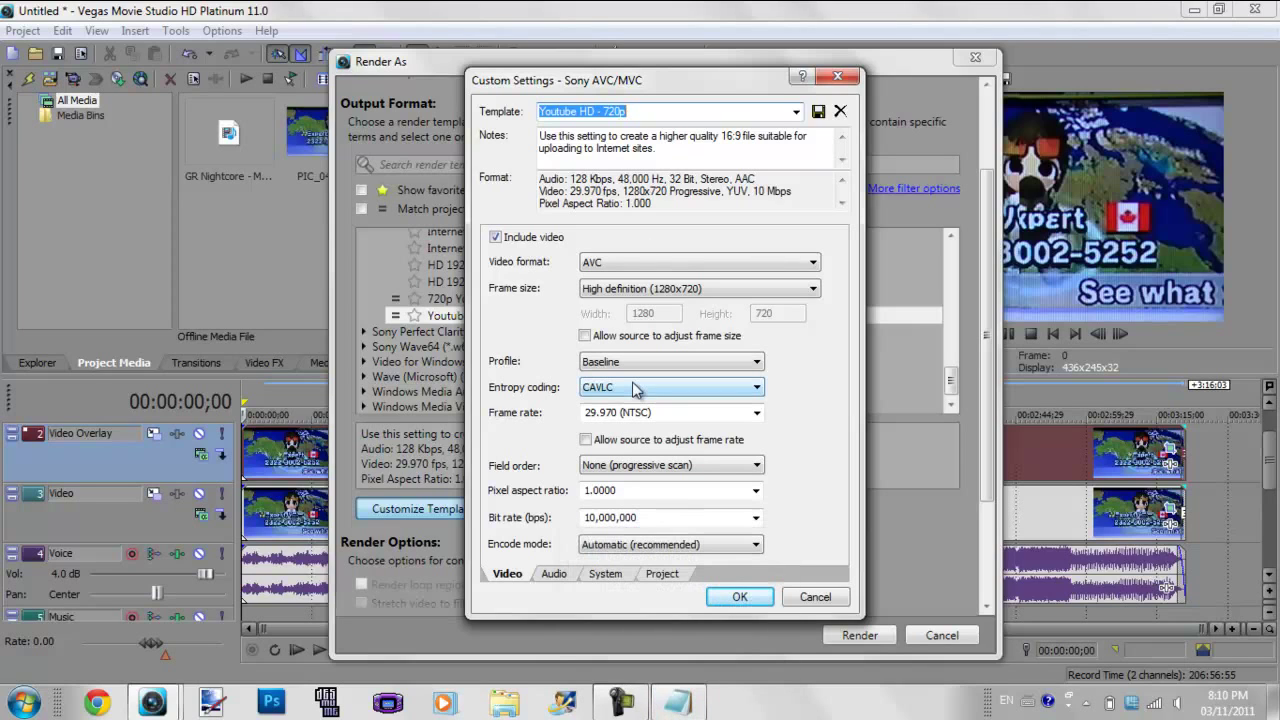
Step: Switch to Notepad and add "Bit Rate: This will determine how good the quality of your video will be in the end of the rendering."
click(670, 708)
drag(715, 137, 1091, 125)
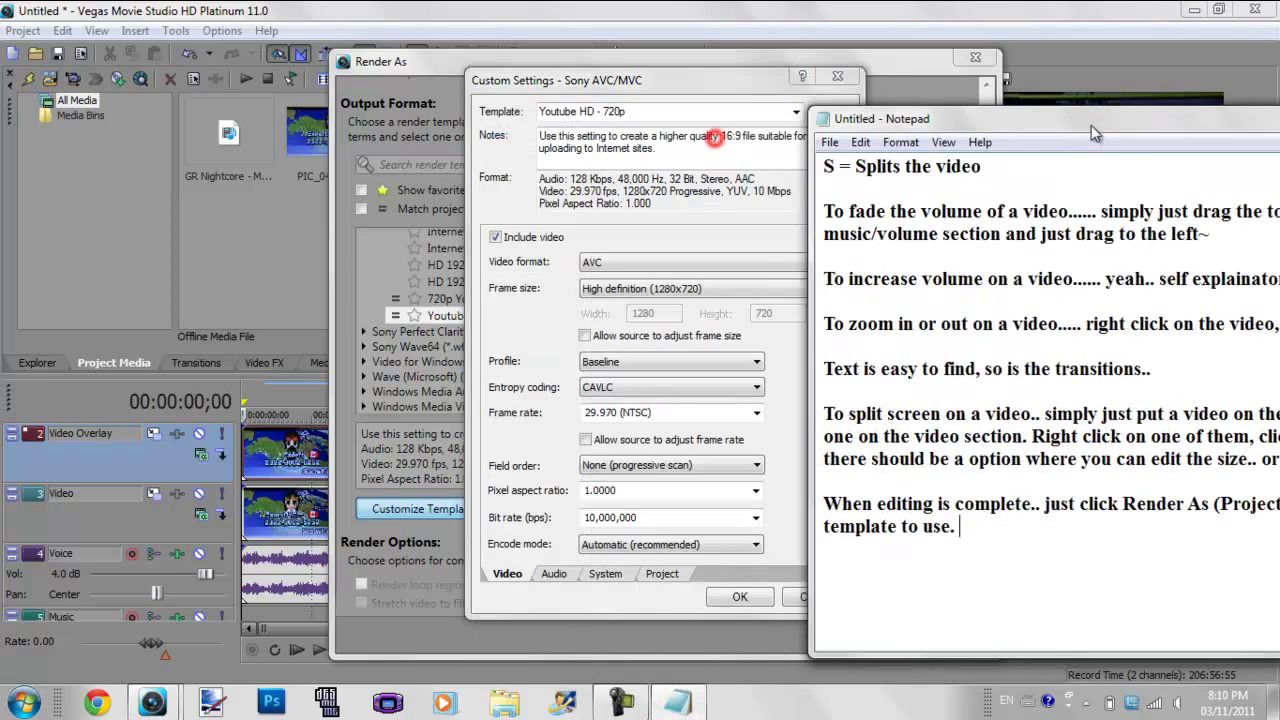
text(Bit Rate:)
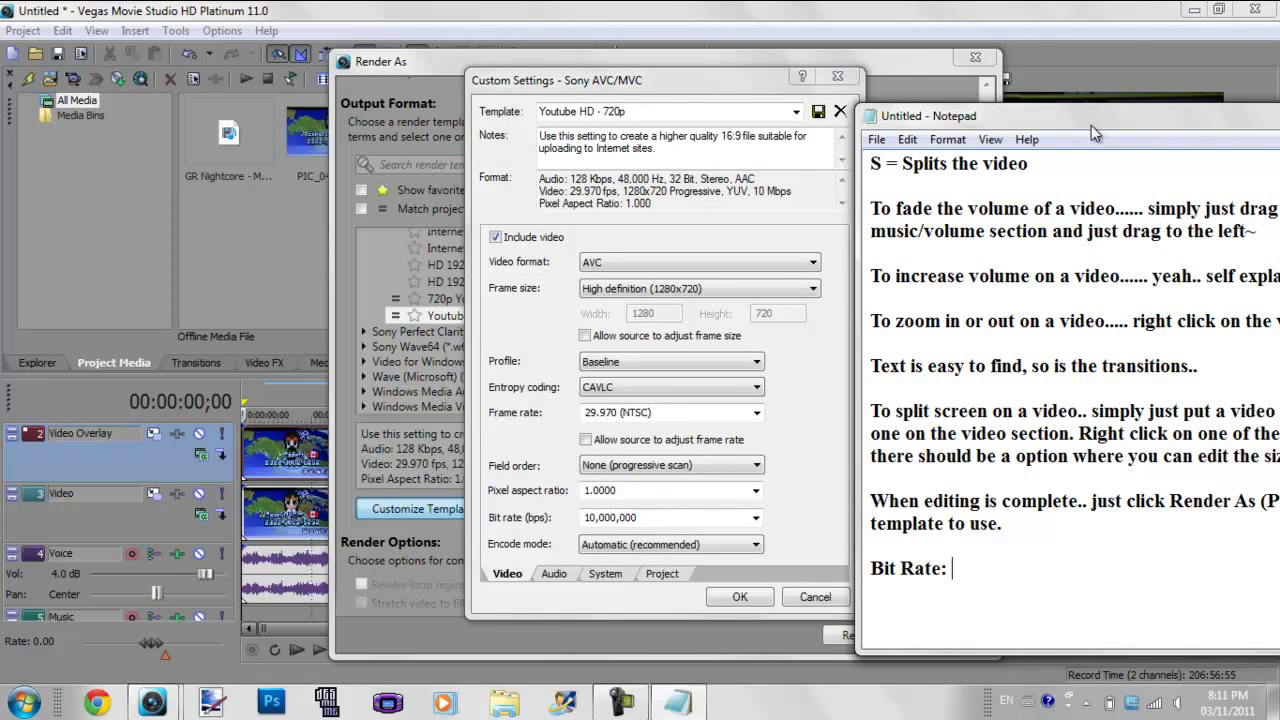
text( This will)
drag(1115, 115, 759, 77)
text(det)
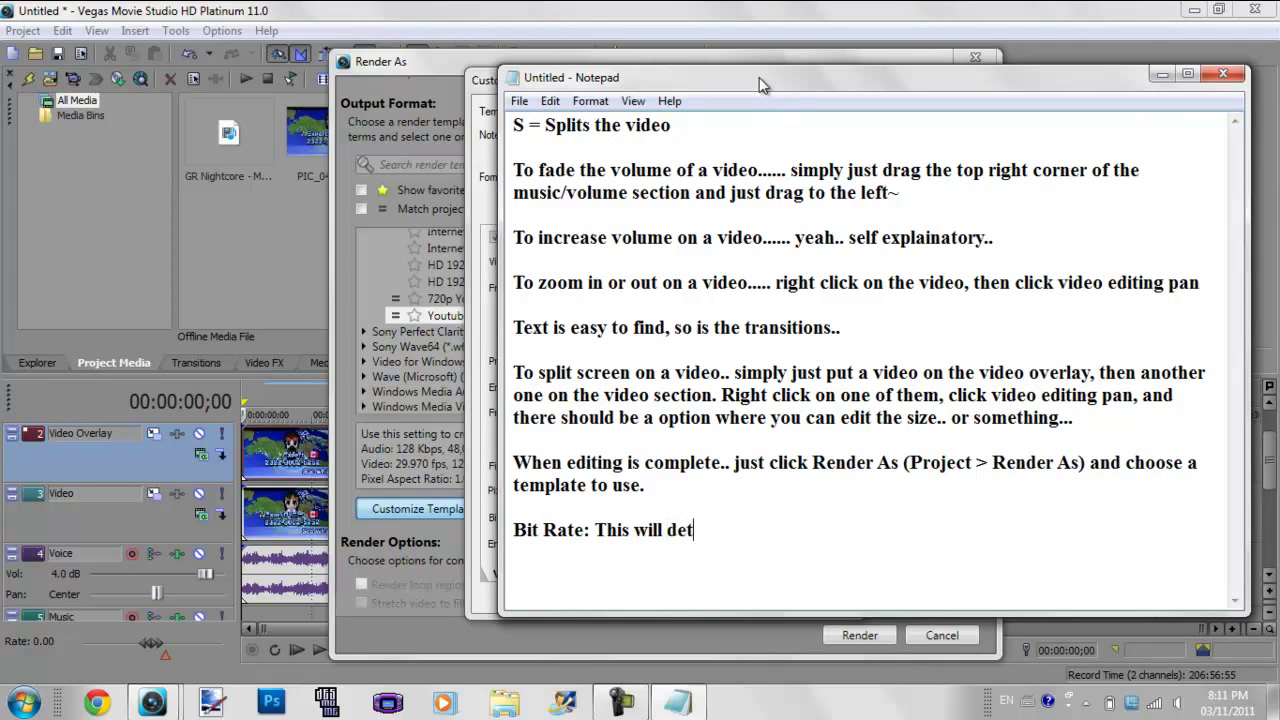
text(ermine how )
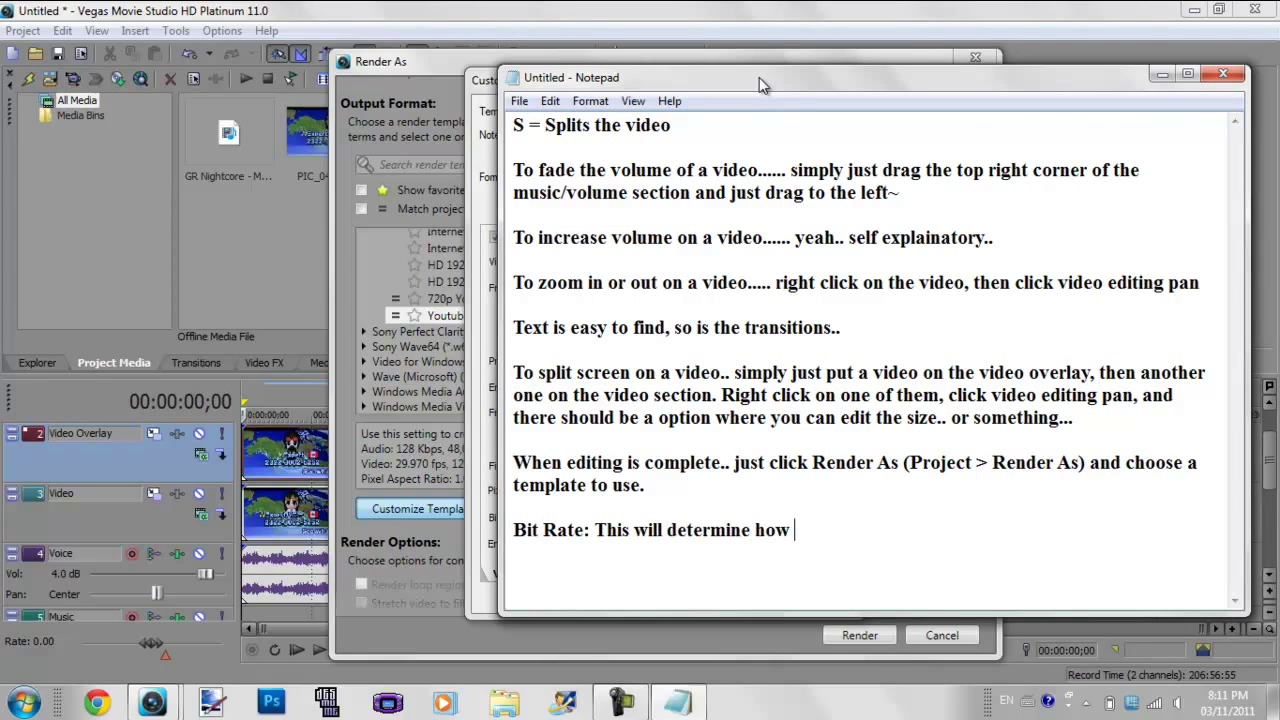
text(good the qua)
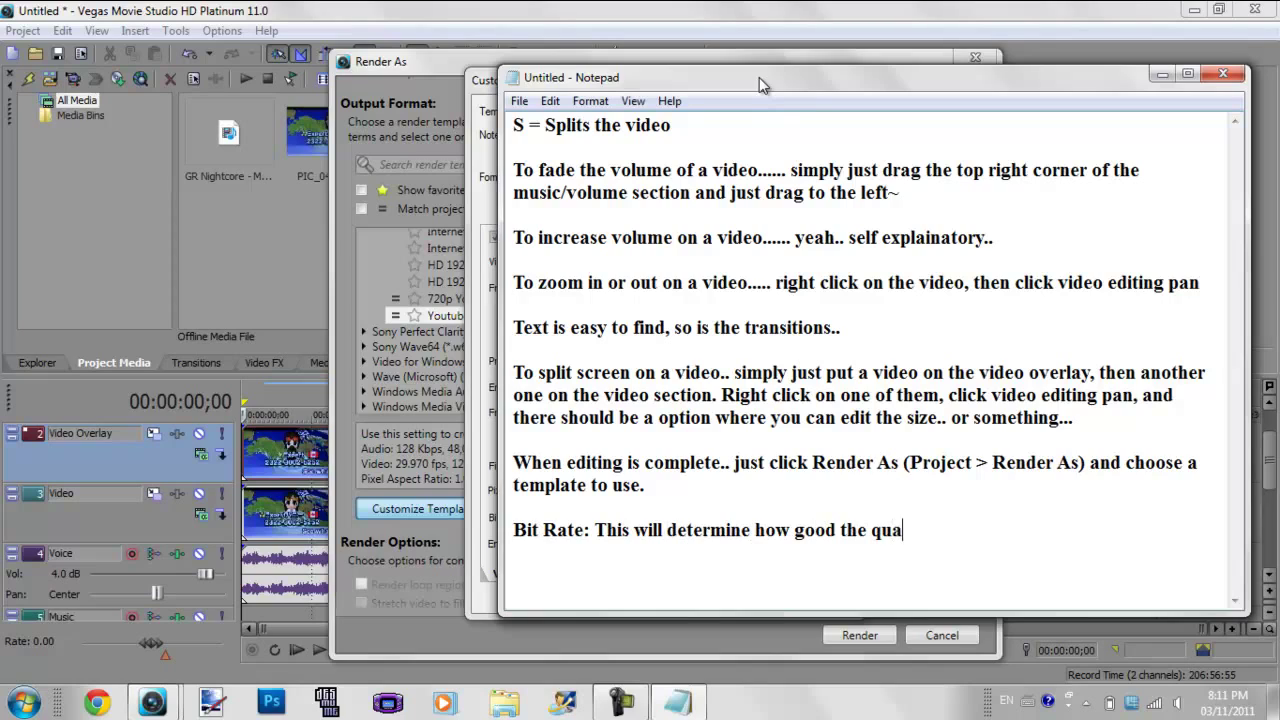
text(lity of your v)
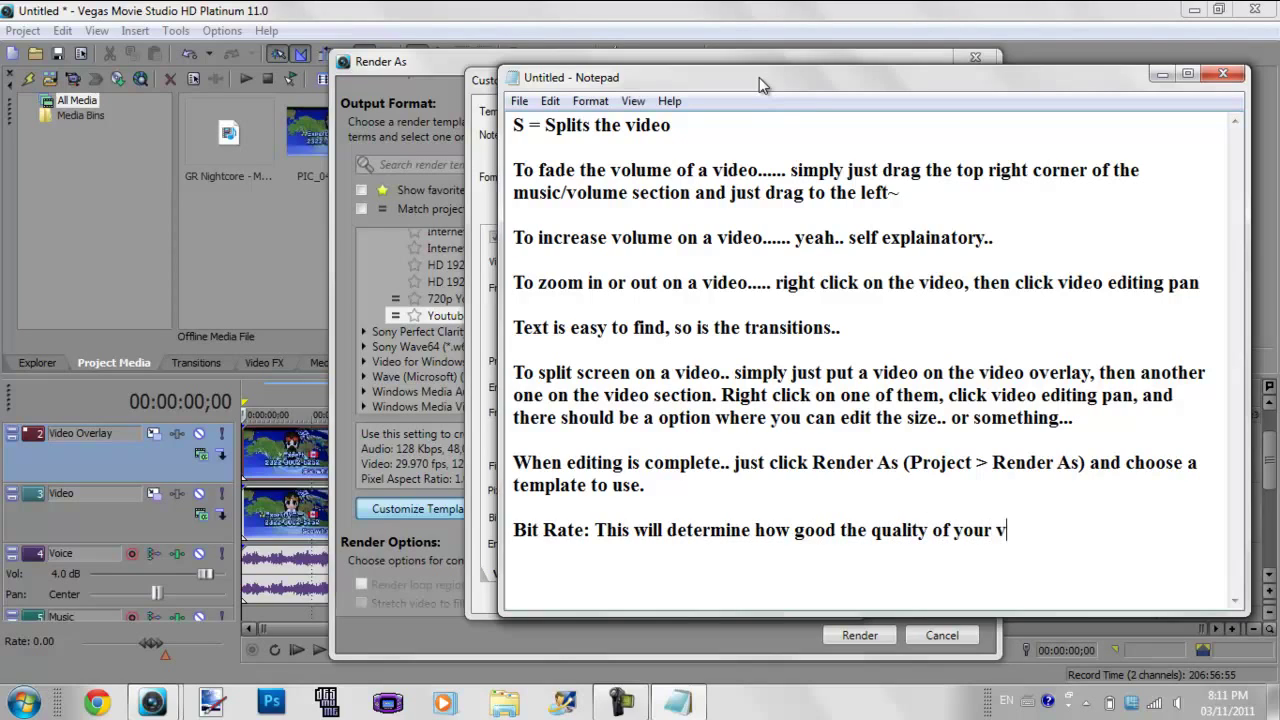
text(ideo will be in )
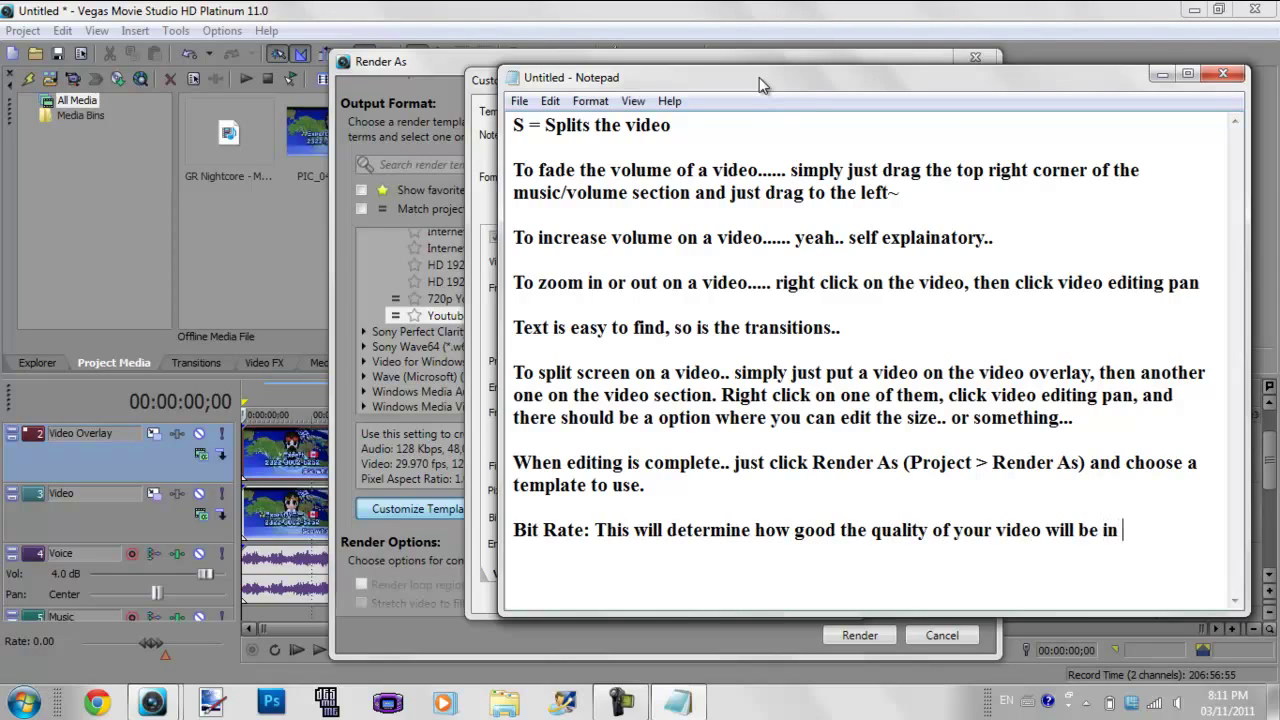
text(the end of the re)
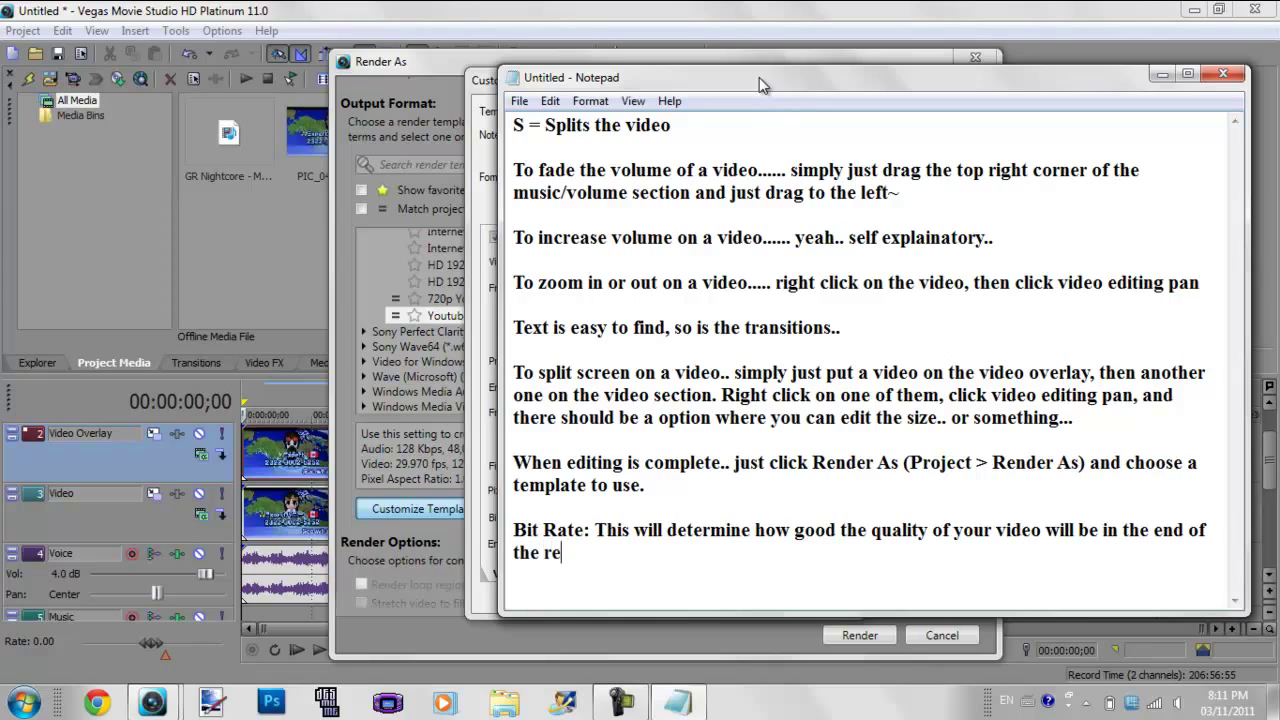
text(ndering. It'll also d)
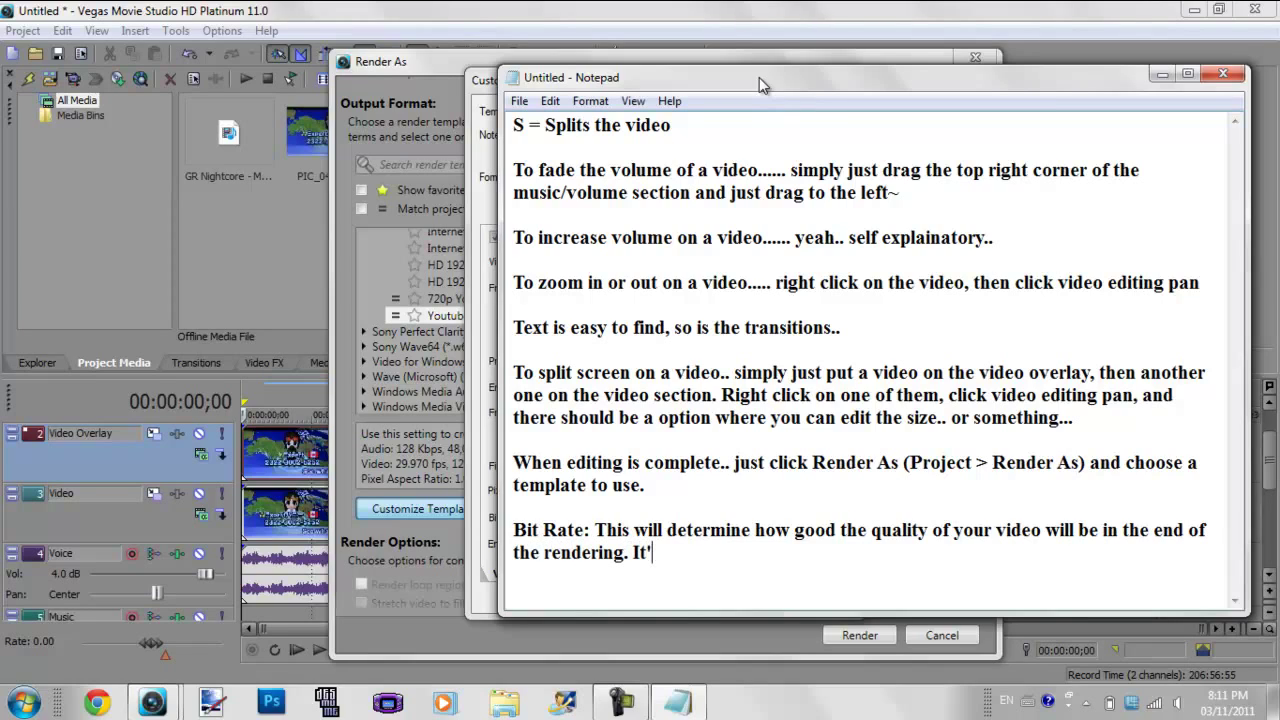
Step: Continue the bit rate note with "It'll also determine how large the file will be as well."
text(et)
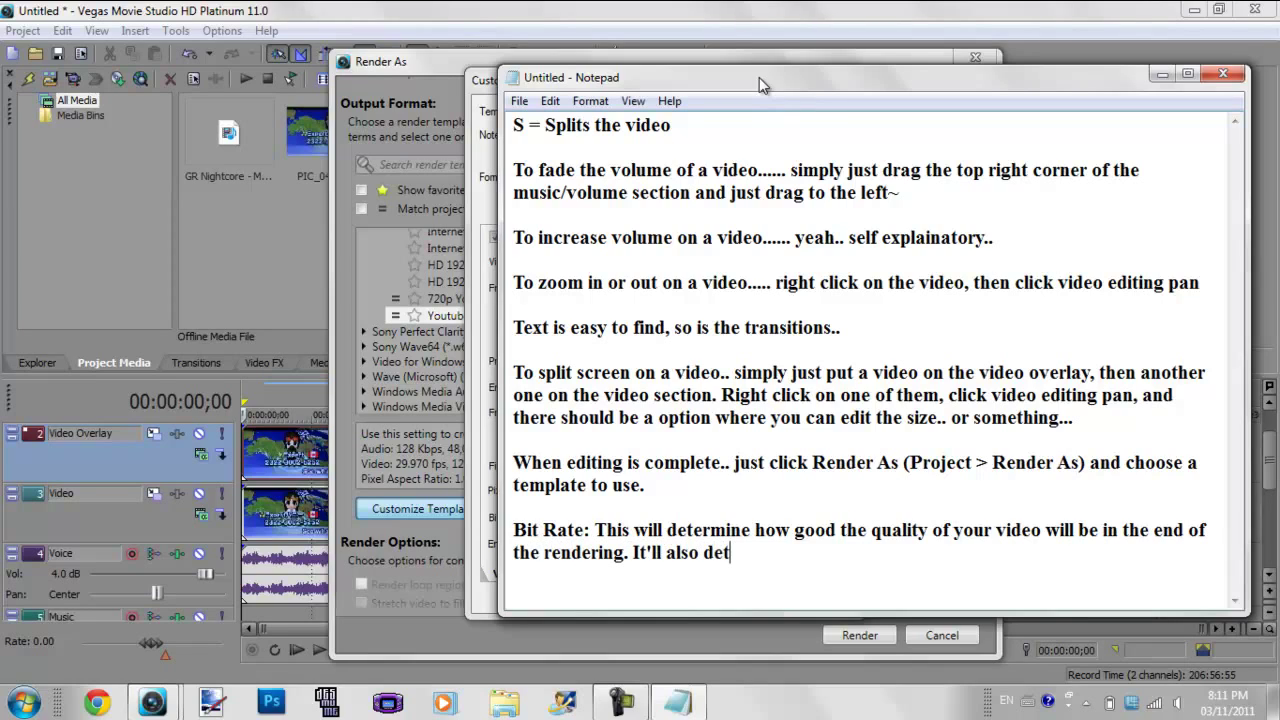
text(ermine how )
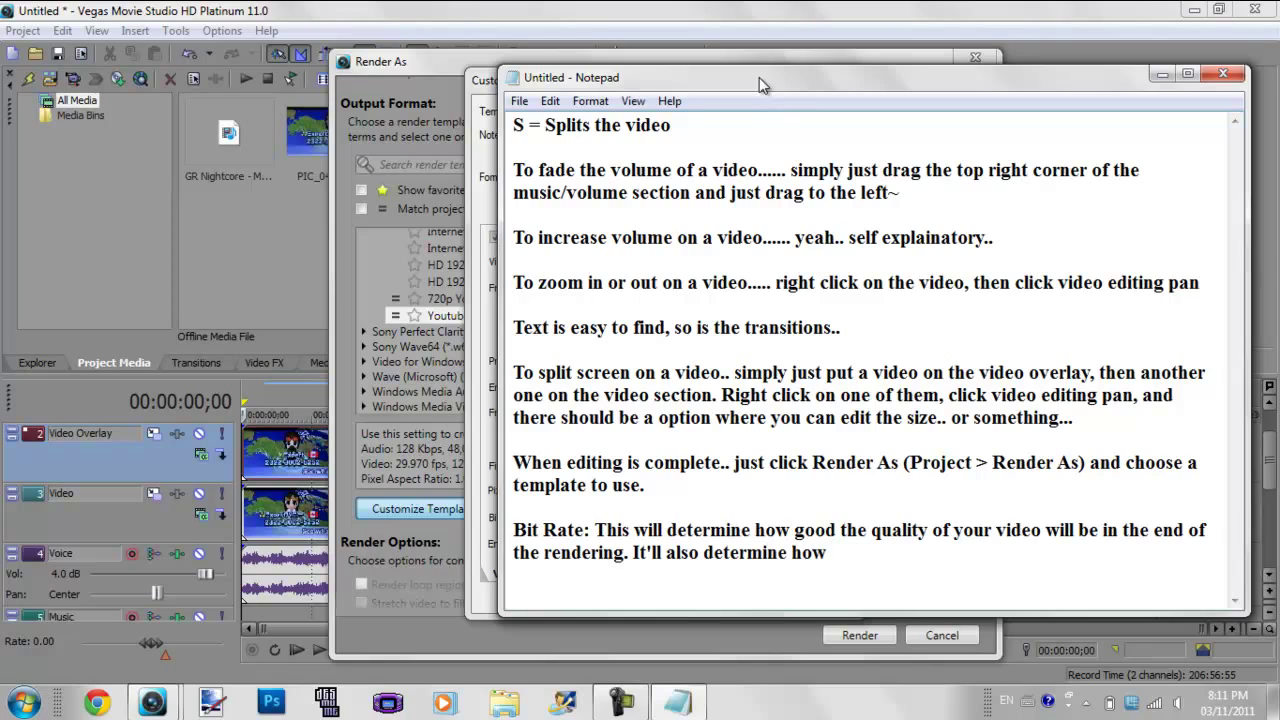
text(large the file )
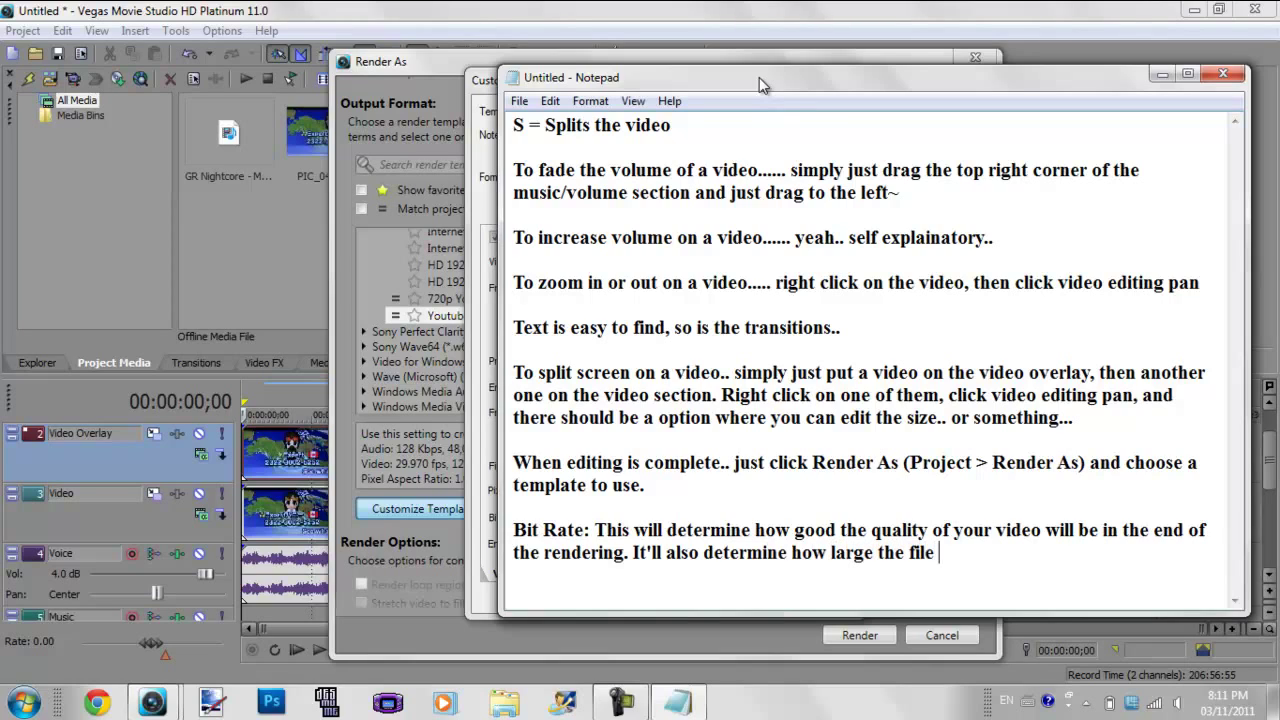
text(will be as well.)
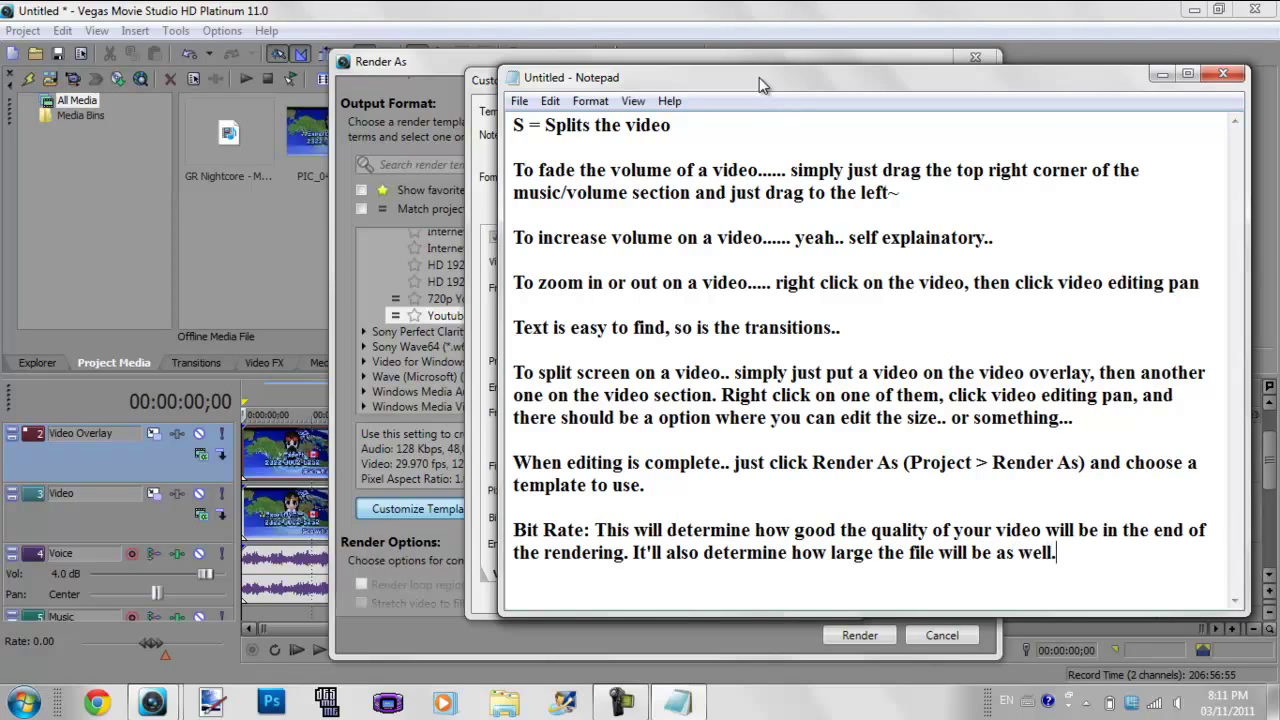
Step: Add "This is for, of course, the mp4 file selection." to the bit rate note
text( This is)
key(BackSpace)
key(BackSpace)
text(is for, of)
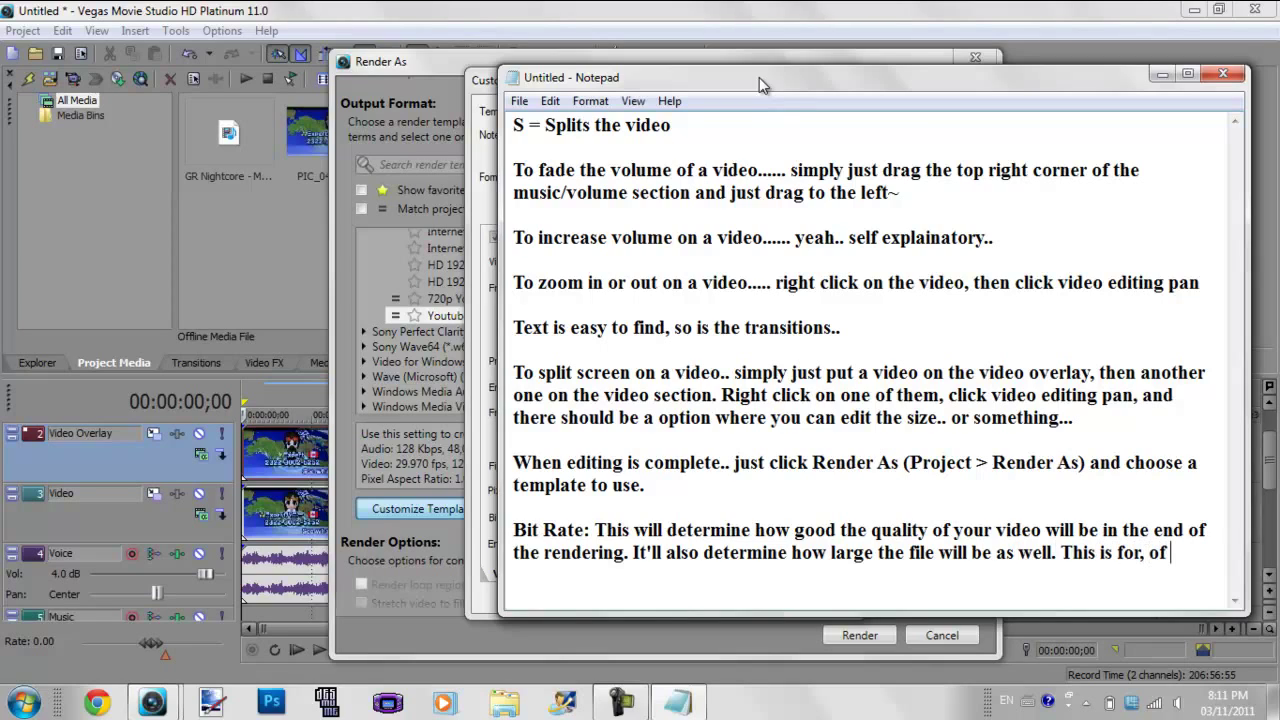
text( course, the)
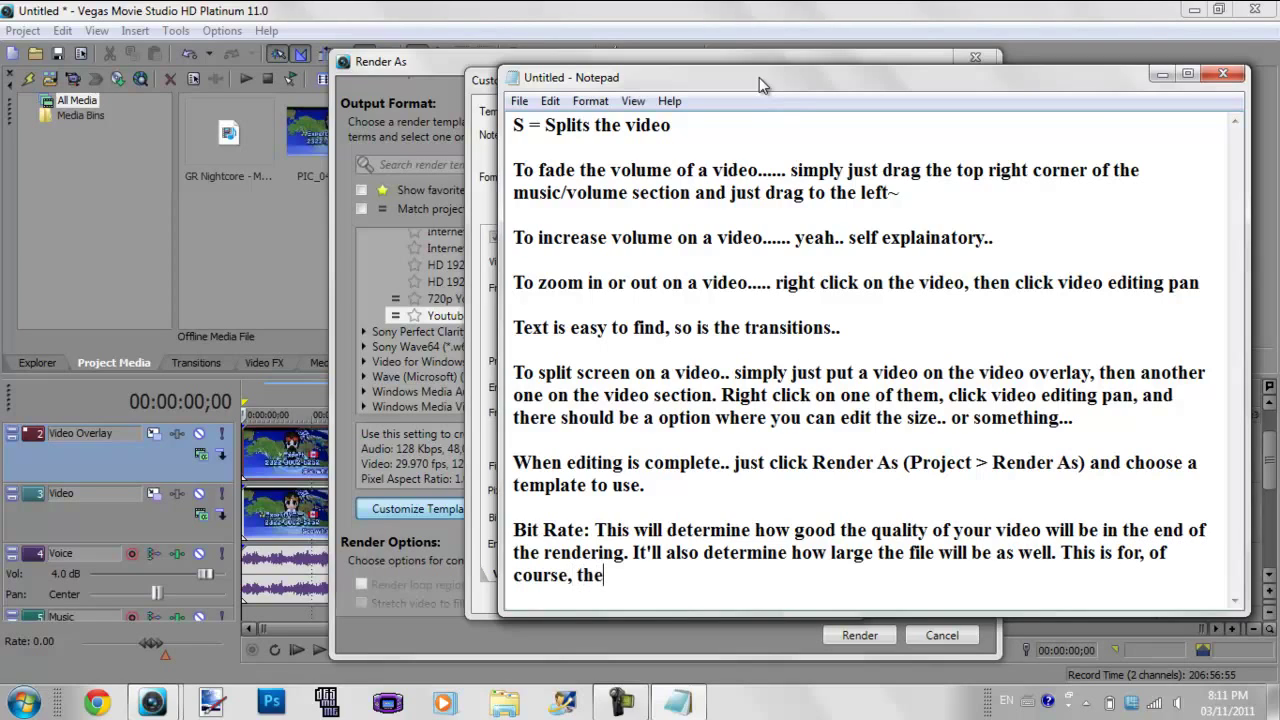
text( mp4)
text(file sect)
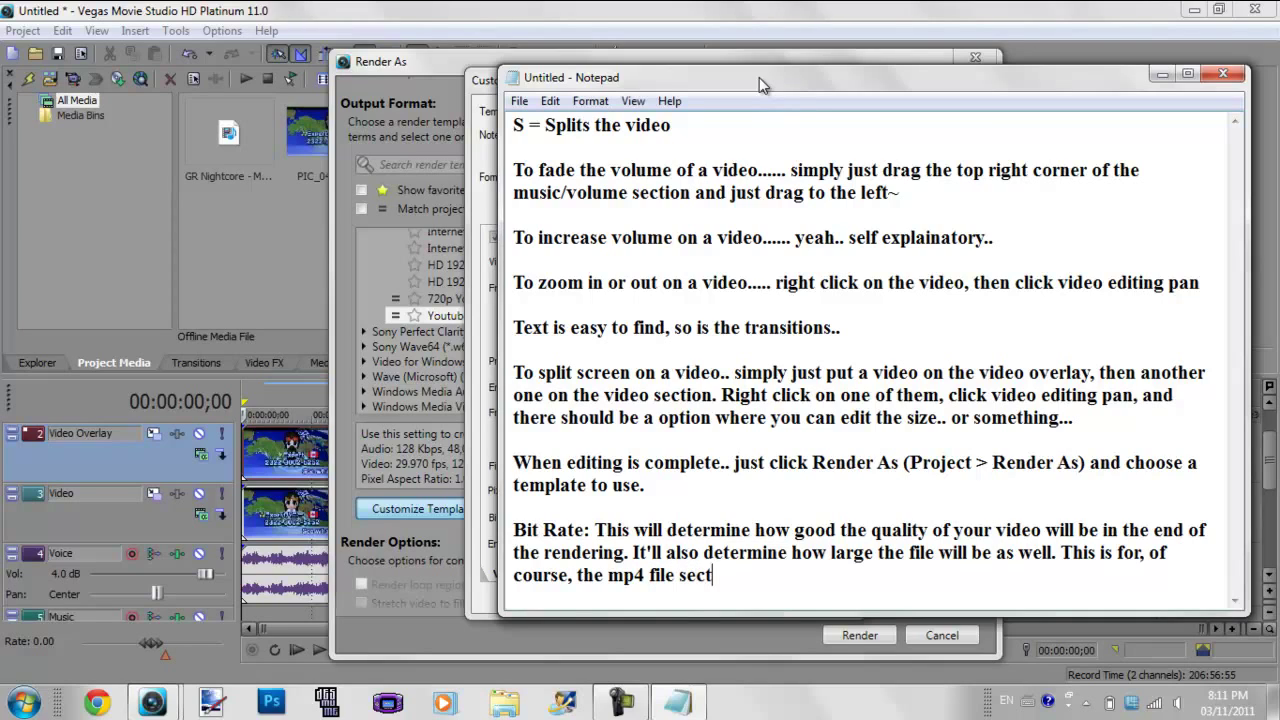
key(BackSpace)
key(BackSpace)
key(BackSpace)
text(election.)
text( I cha)
key(BackSpace)
key(BackSpace)
key(BackSpace)
key(BackSpace)
key(BackSpace)
Step: Finish the bit rate note with "To be honest, anyone can choose any, I personally chose 10, 000, 000 bits."
text(To be honest, )
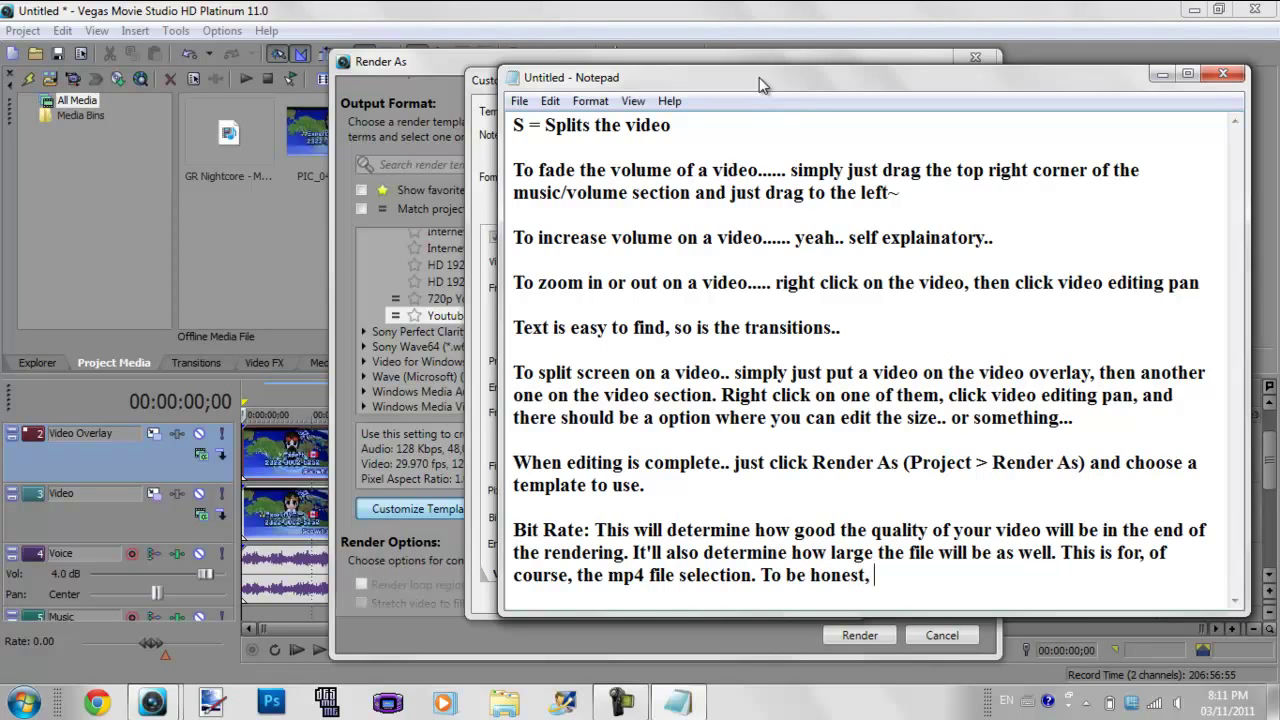
text(anyone can choo)
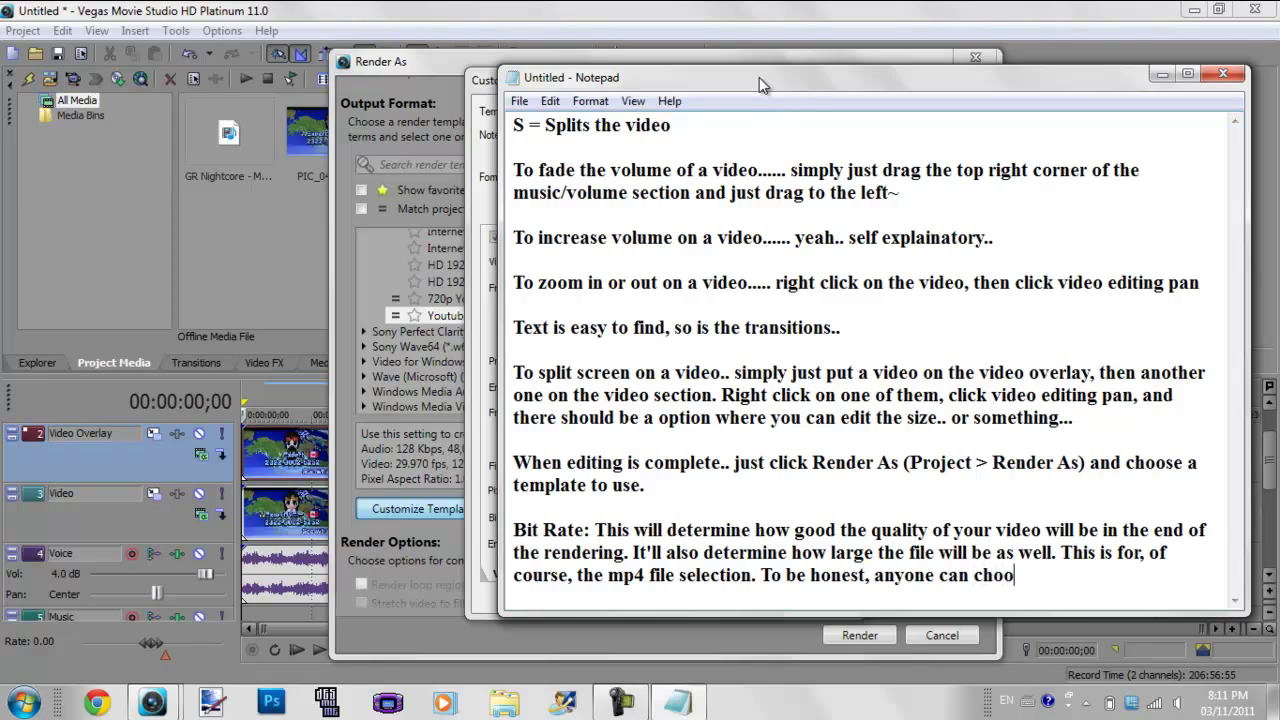
text(se any, I per)
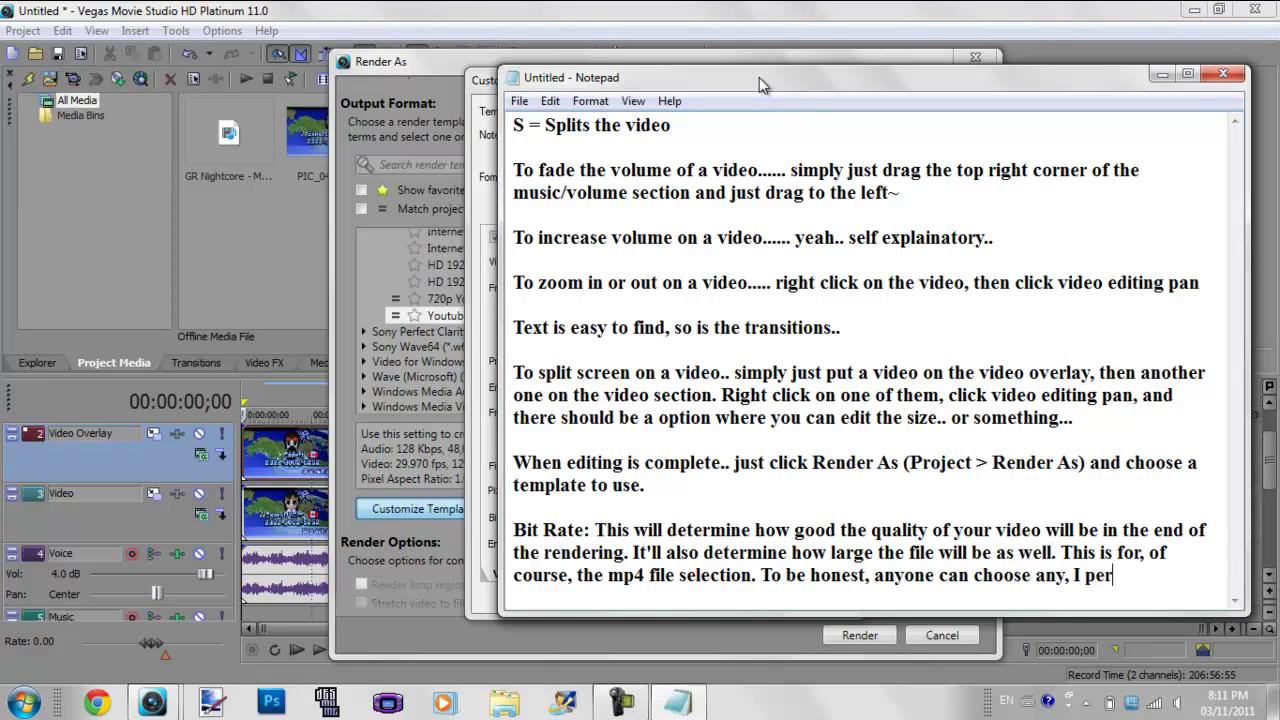
text(sonally chose 1)
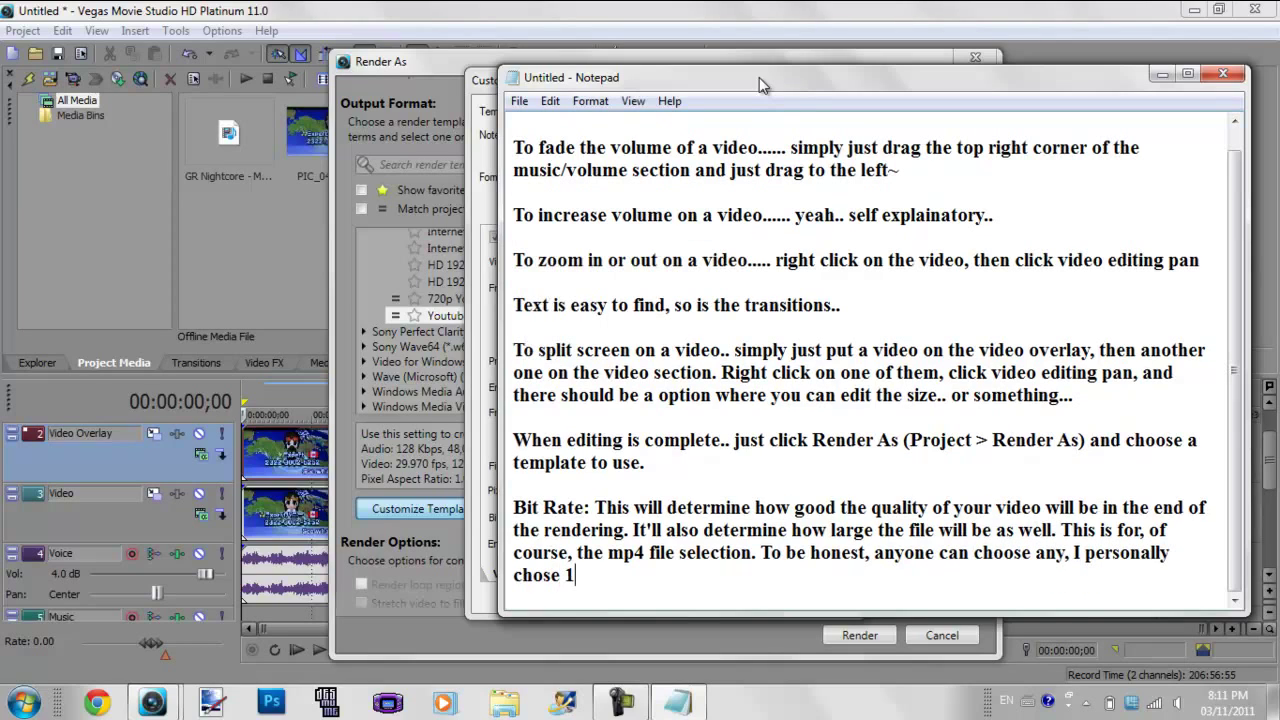
text(0, 000, 000 bits.)
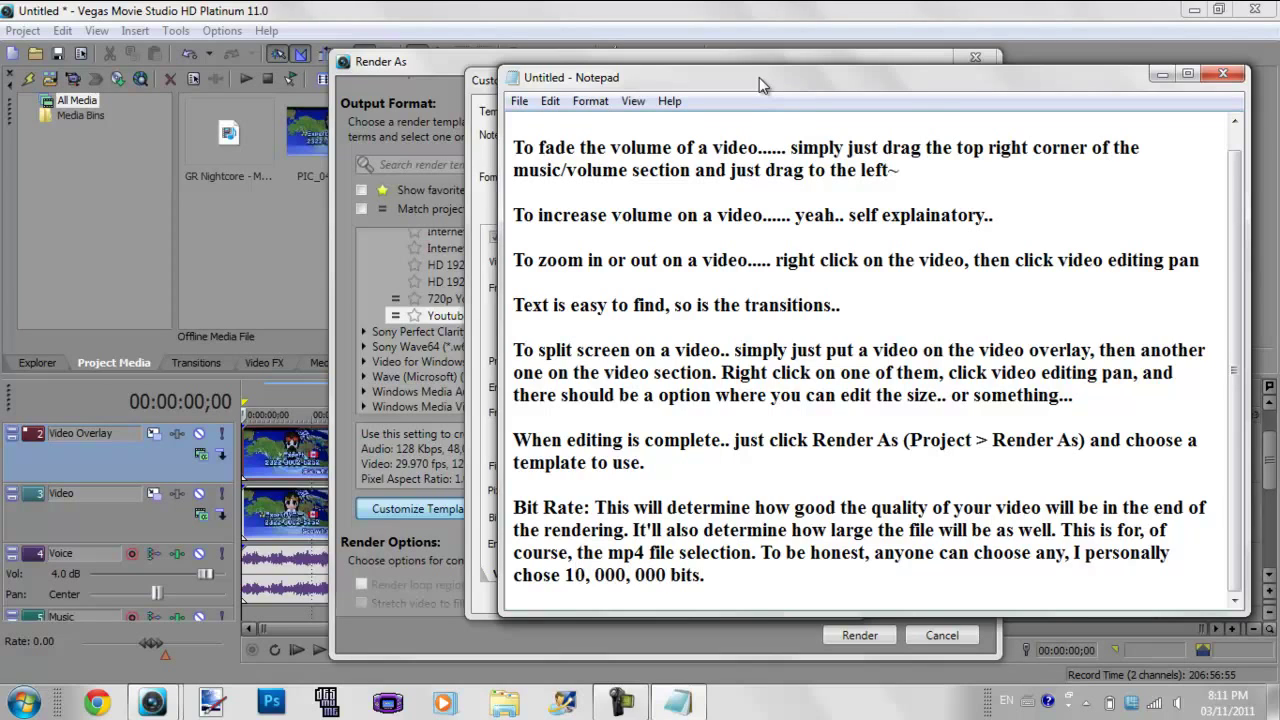
Step: Switch to Vegas Movie Studio, review the audio, system and project settings of the Youtube HD - 720p template, and leave without changes
click(840, 64)
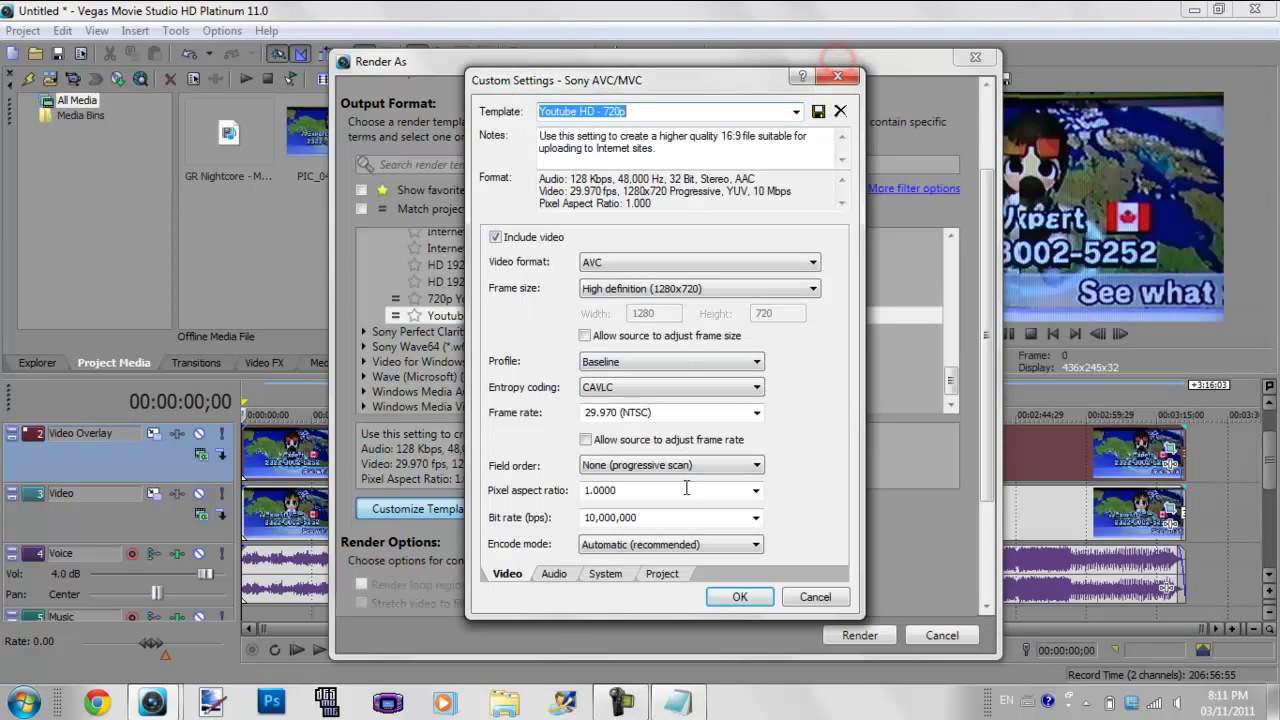
click(555, 574)
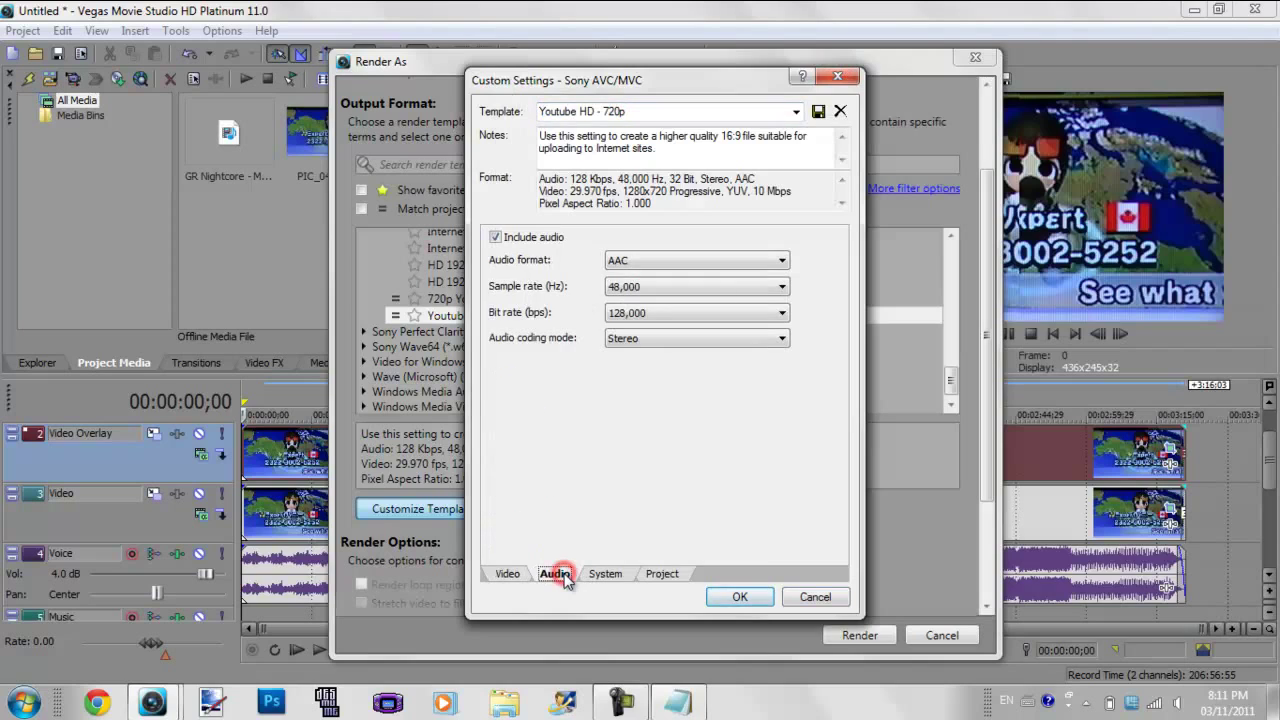
click(593, 576)
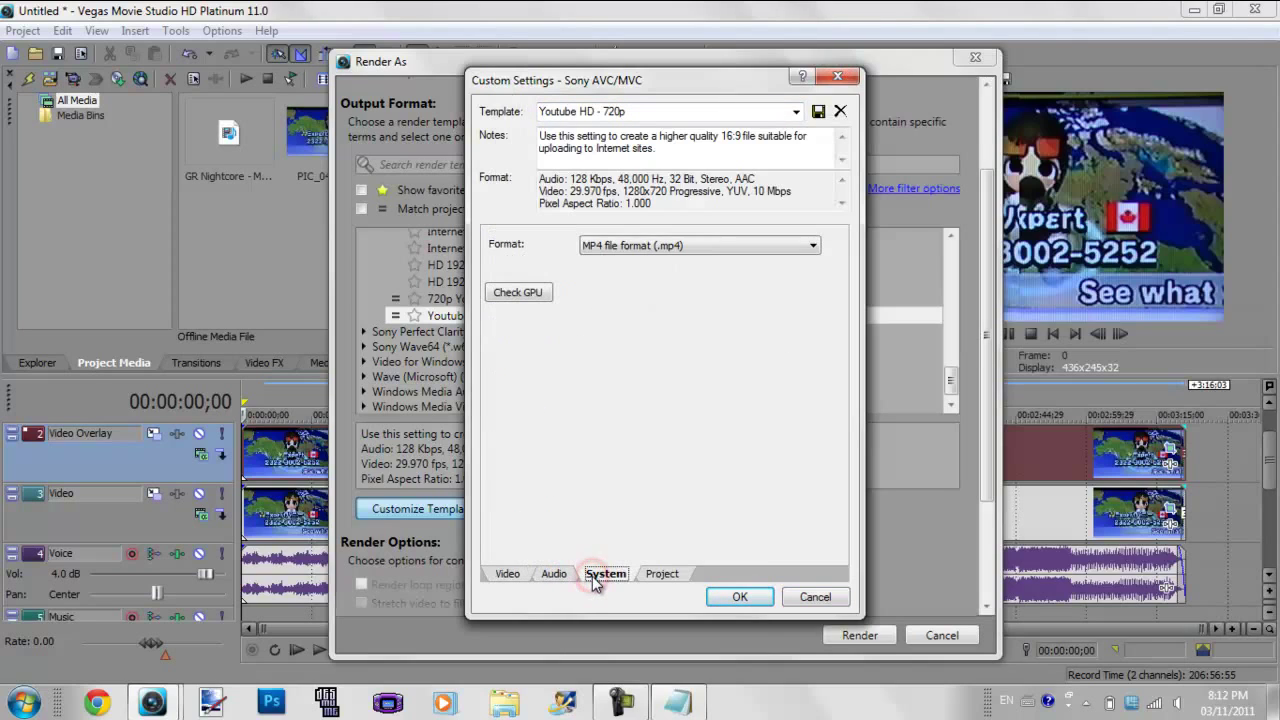
click(650, 576)
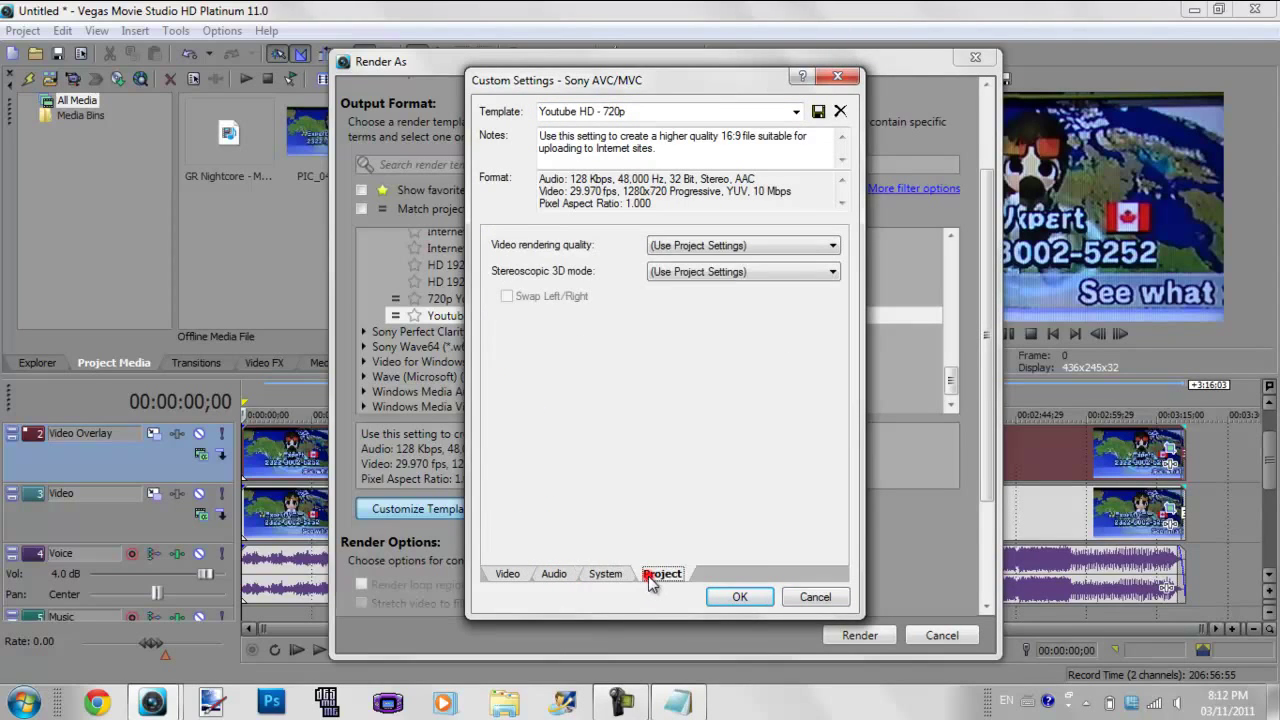
click(556, 575)
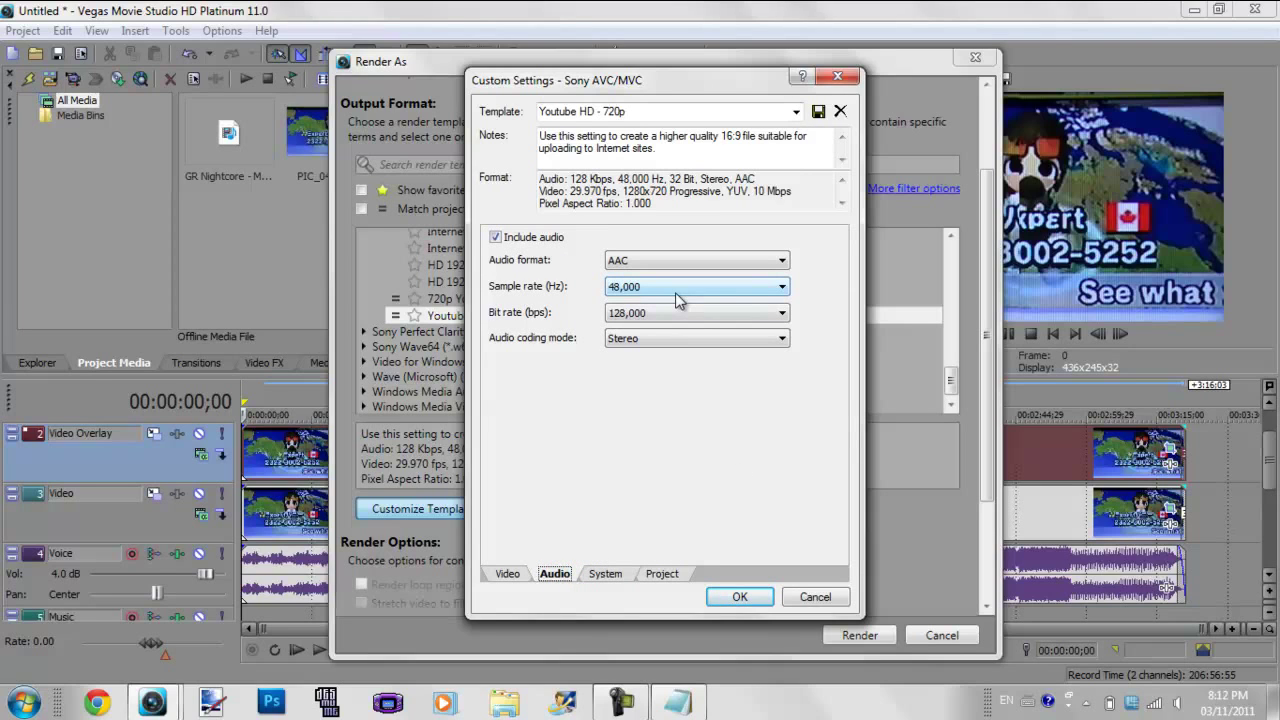
click(815, 596)
Step: Switch to Notepad and add "Render the video when you're done and there you have it..." below the bit rate note
mouse_move(632, 712)
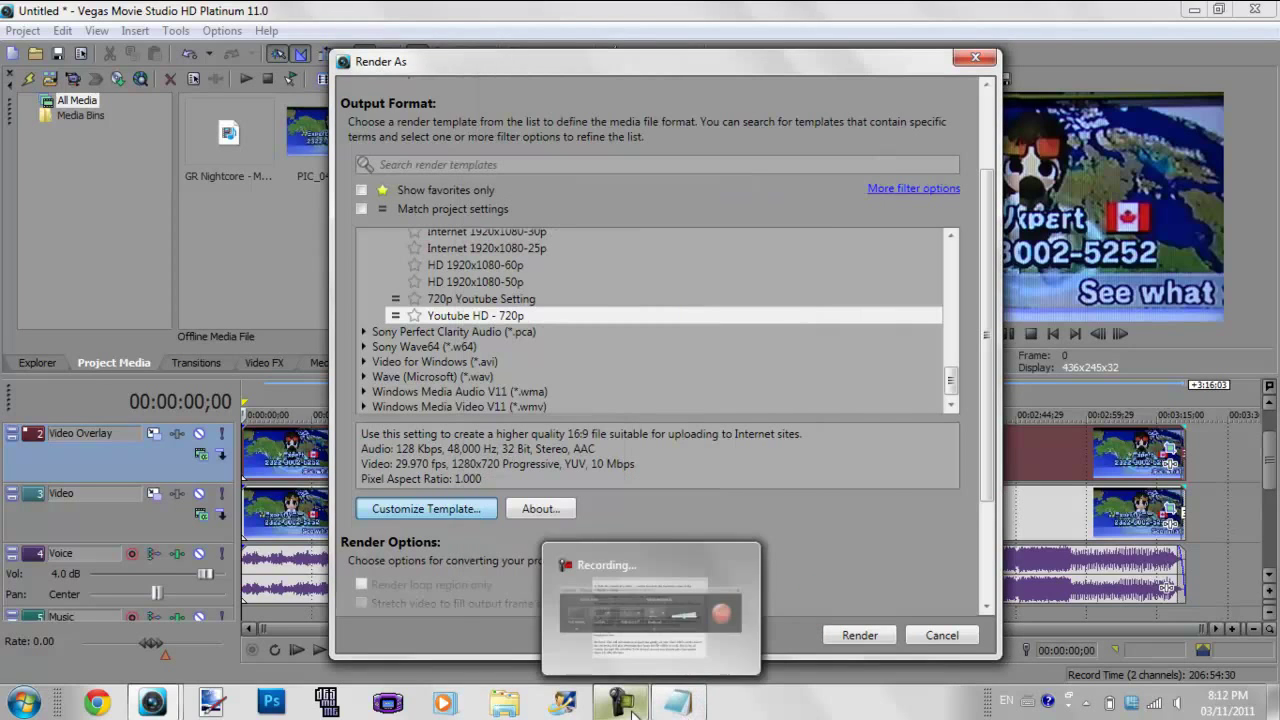
click(678, 703)
scroll(977, 538, down, 1)
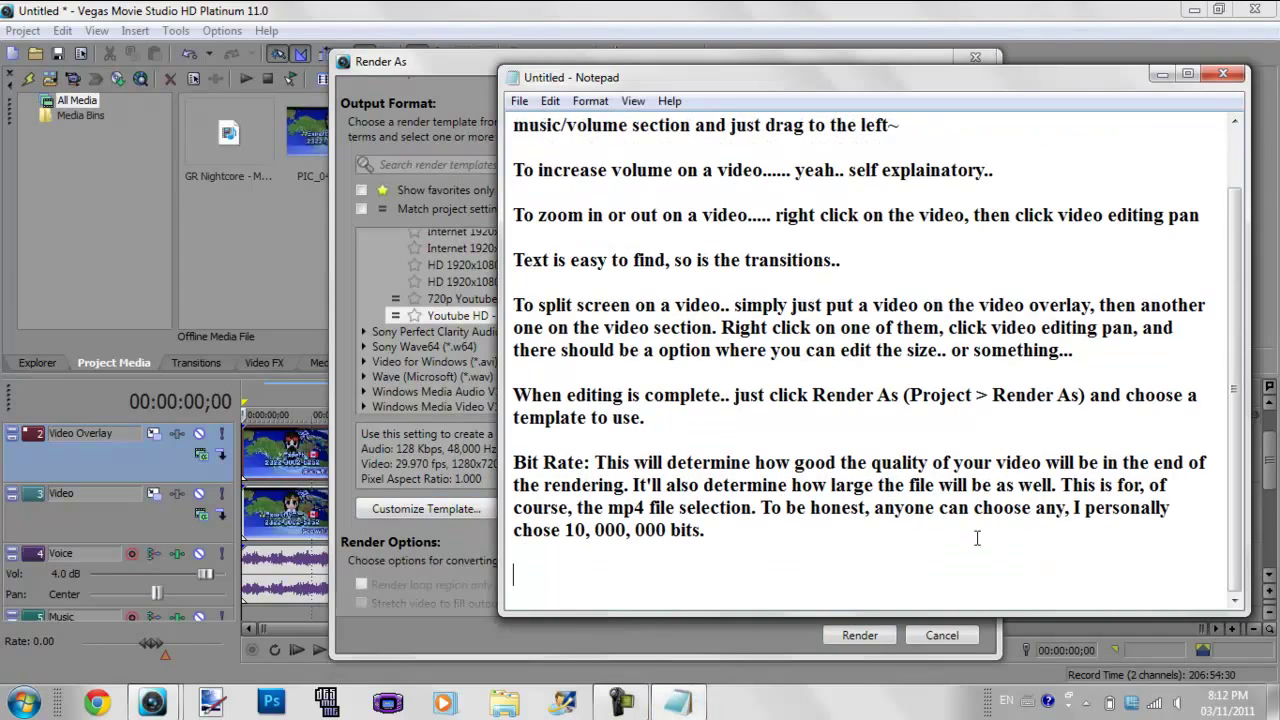
text(Render the vi)
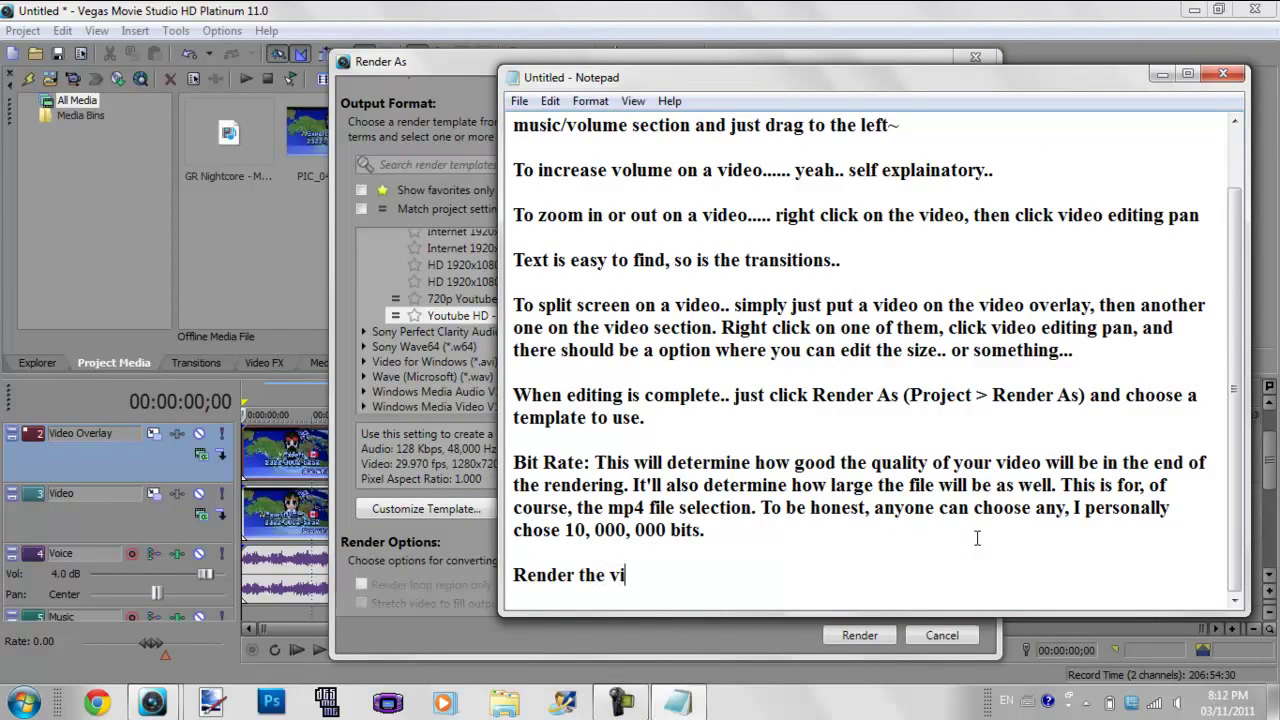
text(deo when you're )
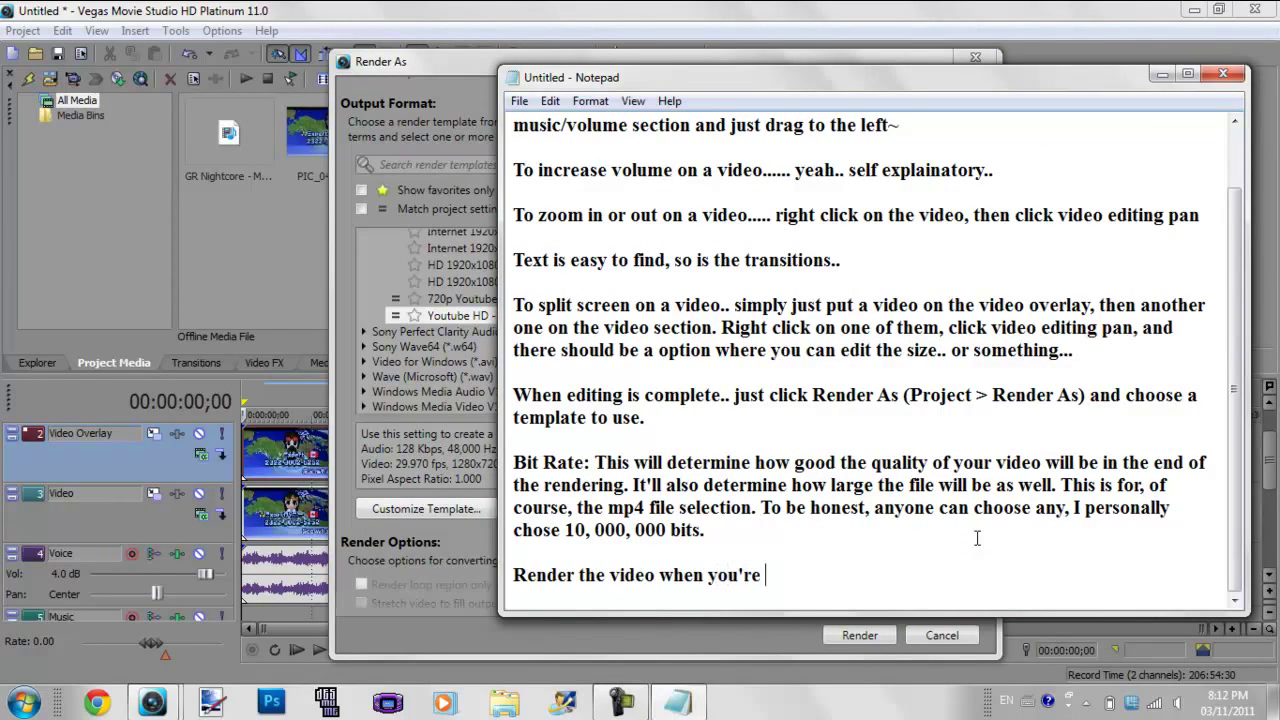
text(done and there)
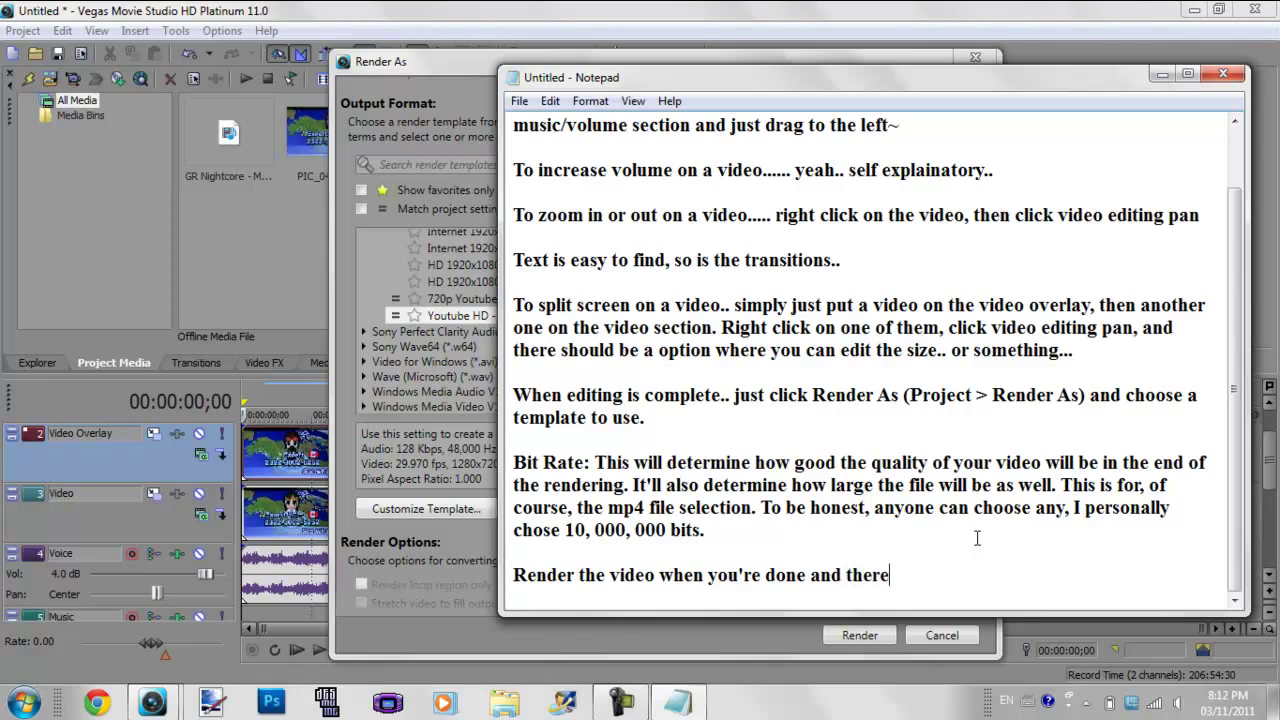
text( you have it...)
Step: Start a new paragraph with "Subscribe to" followed by the friend's name and a comma
key(Return)
key(Return)
text(Subscribe to)
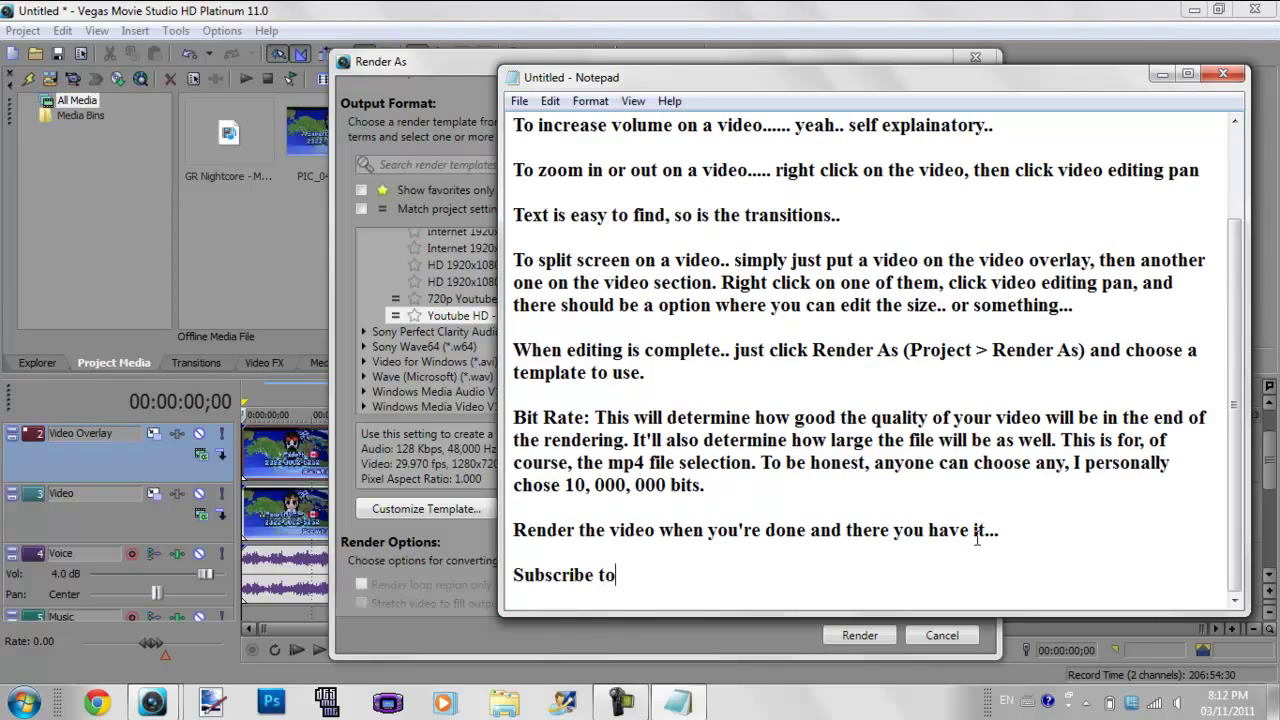
text( Silvana, t)
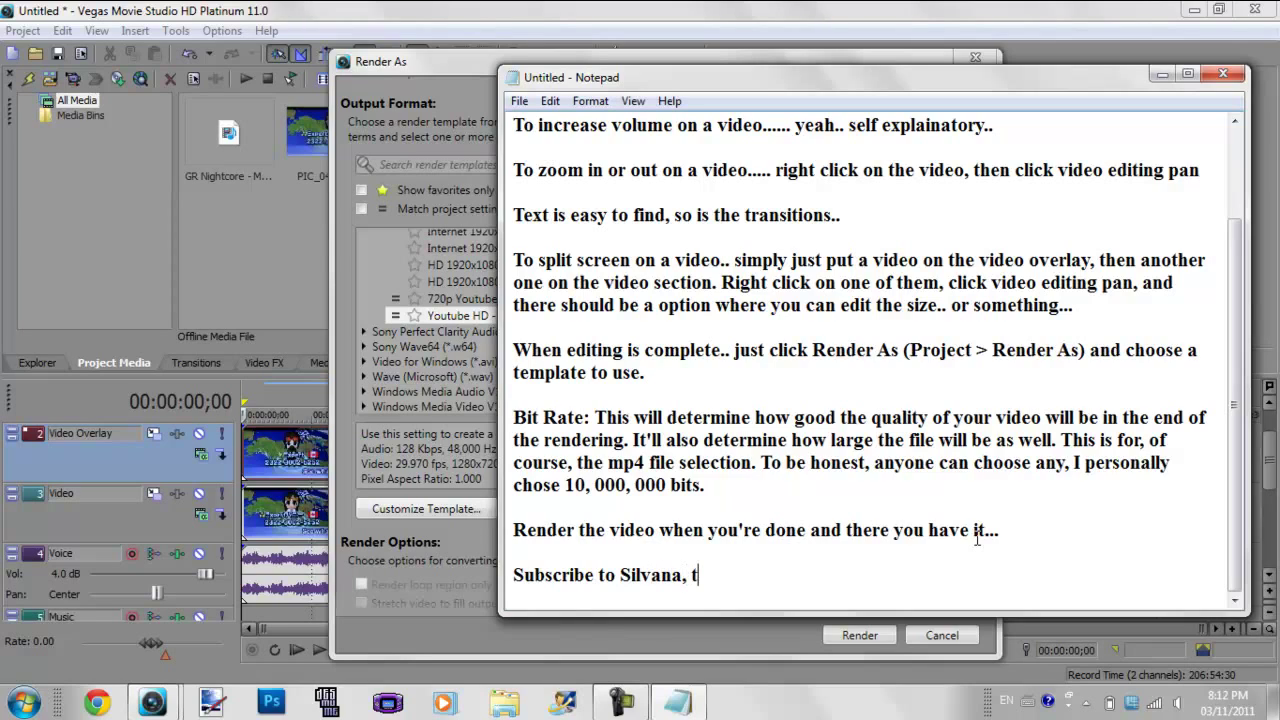
text(he person who wan)
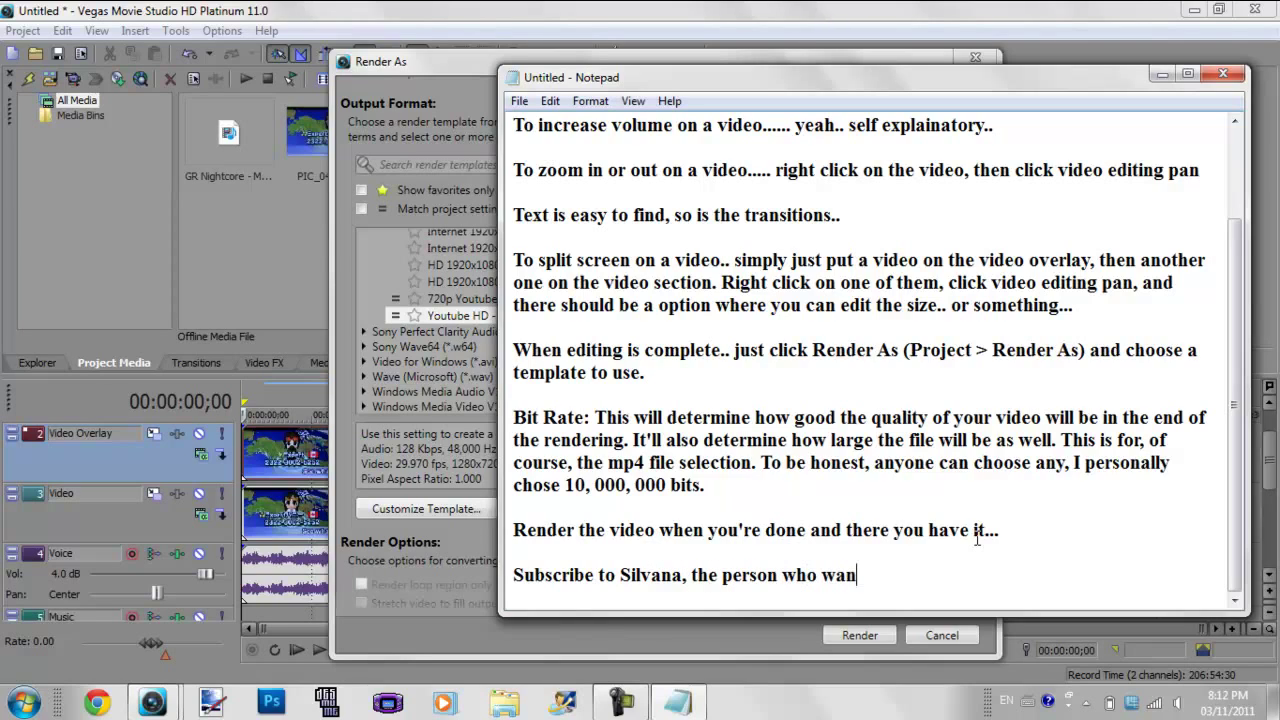
key(BackSpace)
key(BackSpace)
key(BackSpace)
key(BackSpace)
key(BackSpace)
key(BackSpace)
key(BackSpace)
key(BackSpace)
key(BackSpace)
key(BackSpace)
key(BackSpace)
key(BackSpace)
key(BackSpace)
key(BackSpace)
key(BackSpace)
key(BackSpace)
key(BackSpace)
key(BackSpace)
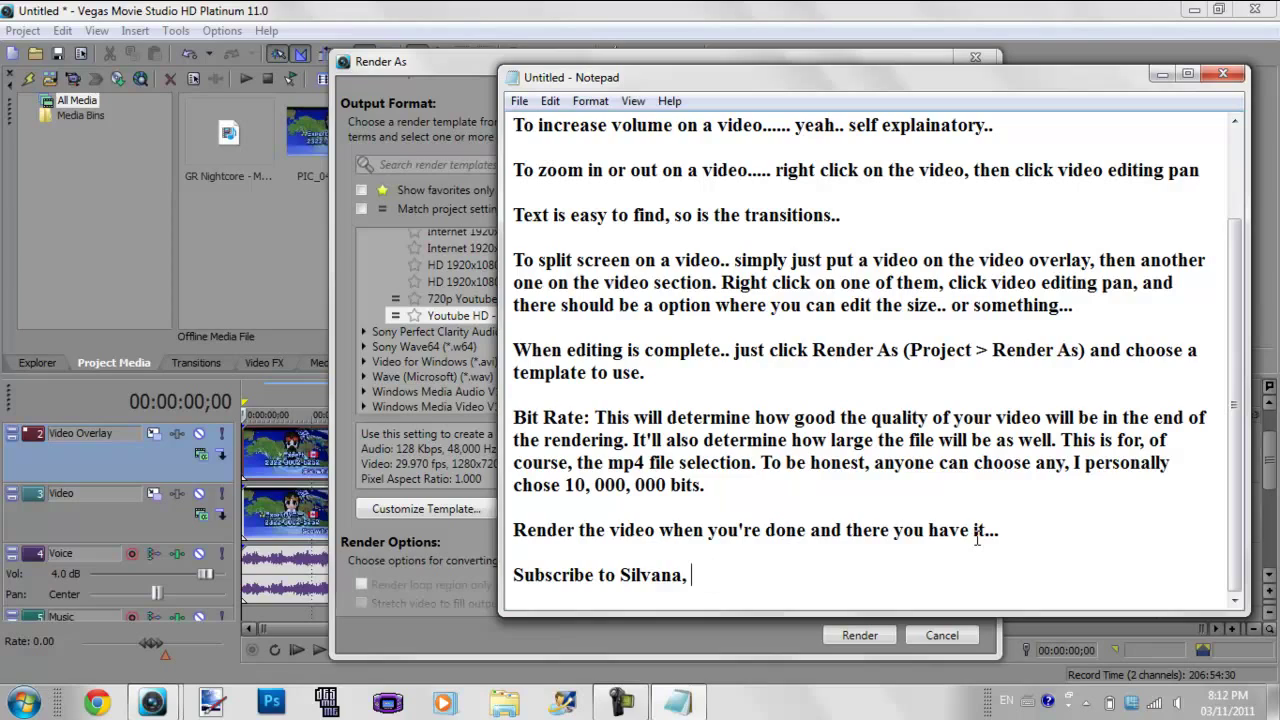
Step: Complete the subscribe line with "a good friend who wanted me to record this o:"
text(a good friend)
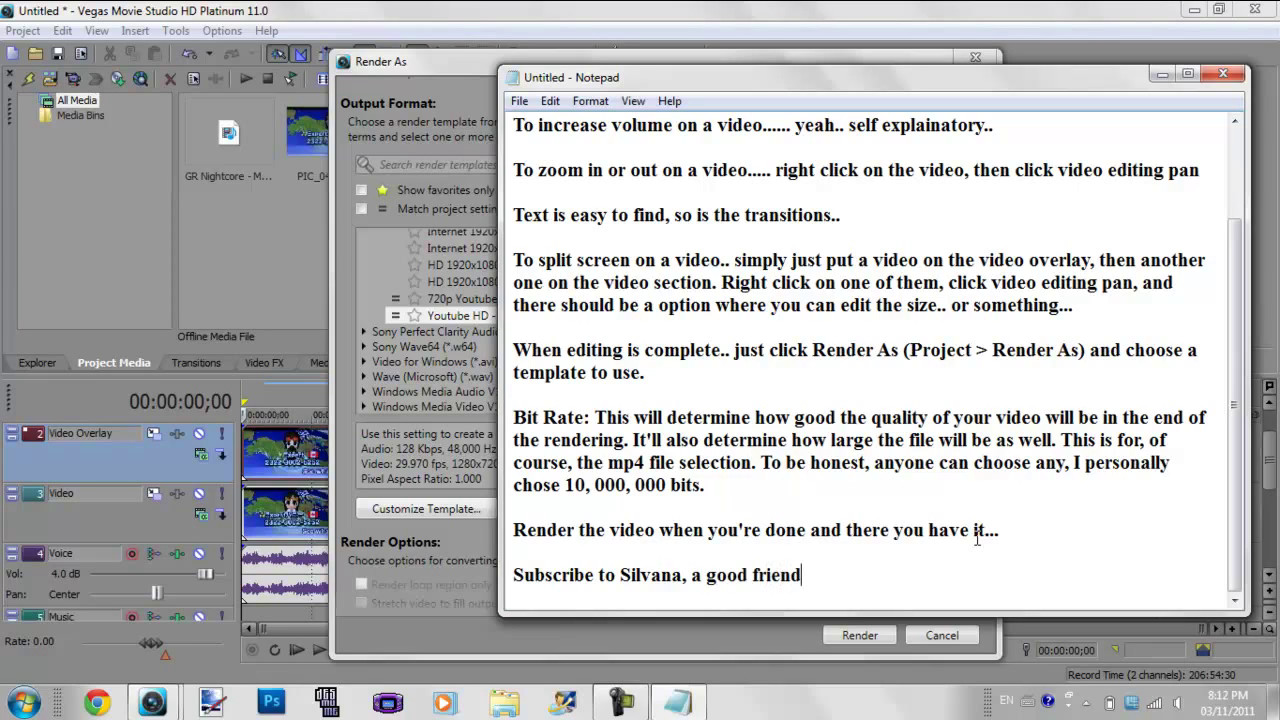
text( who wanted me to)
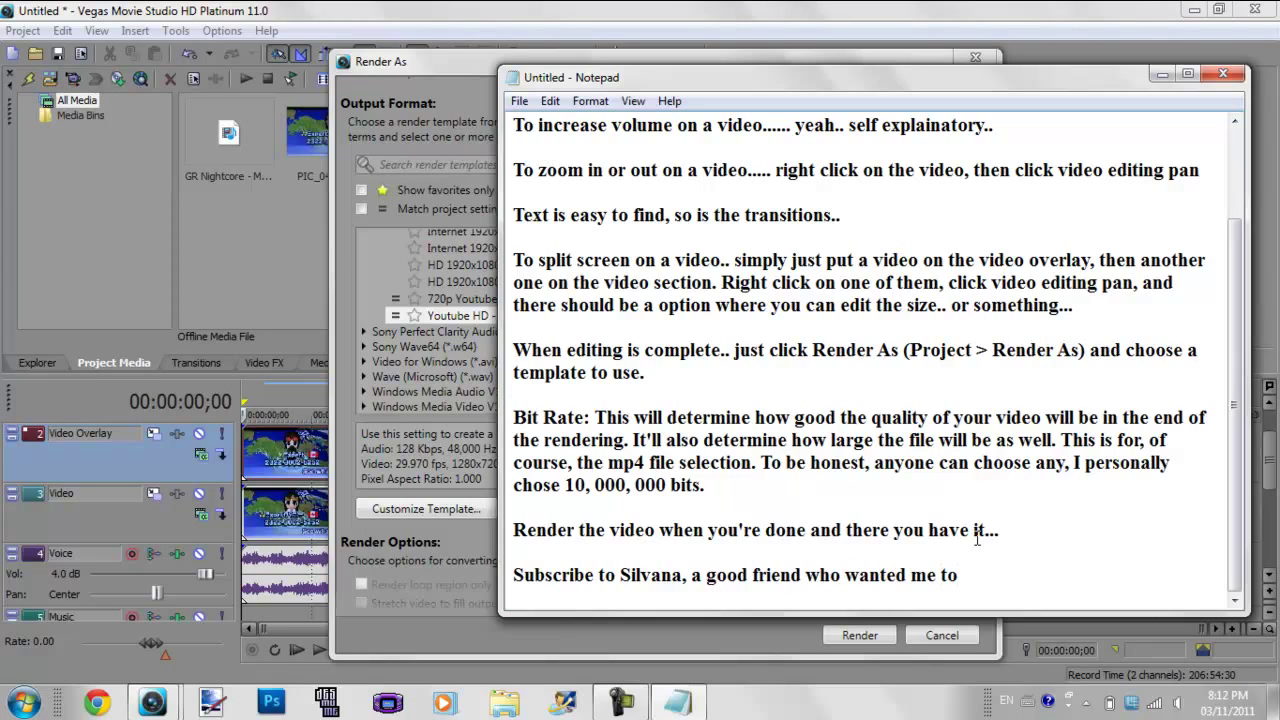
text( record this o:)
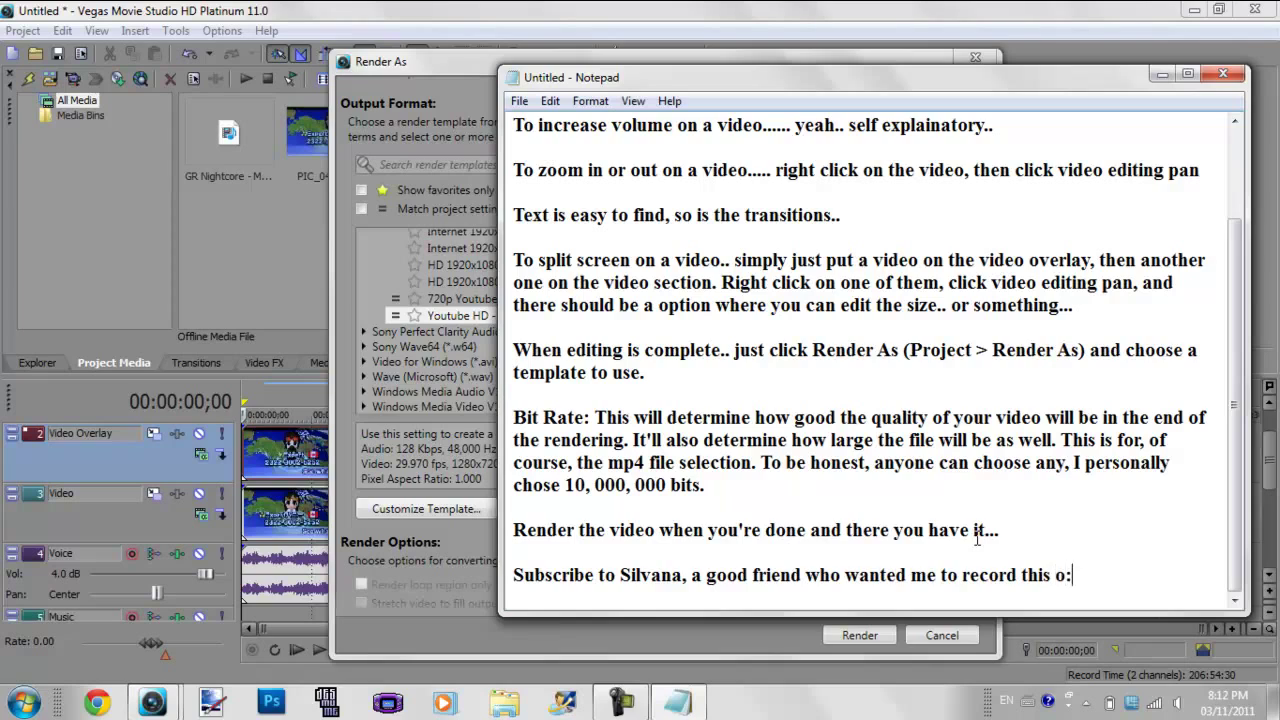
Step: Add the line "\o/ <- the motherducking dancing dude from Skype :3" directly below the subscribe line
key(Return)
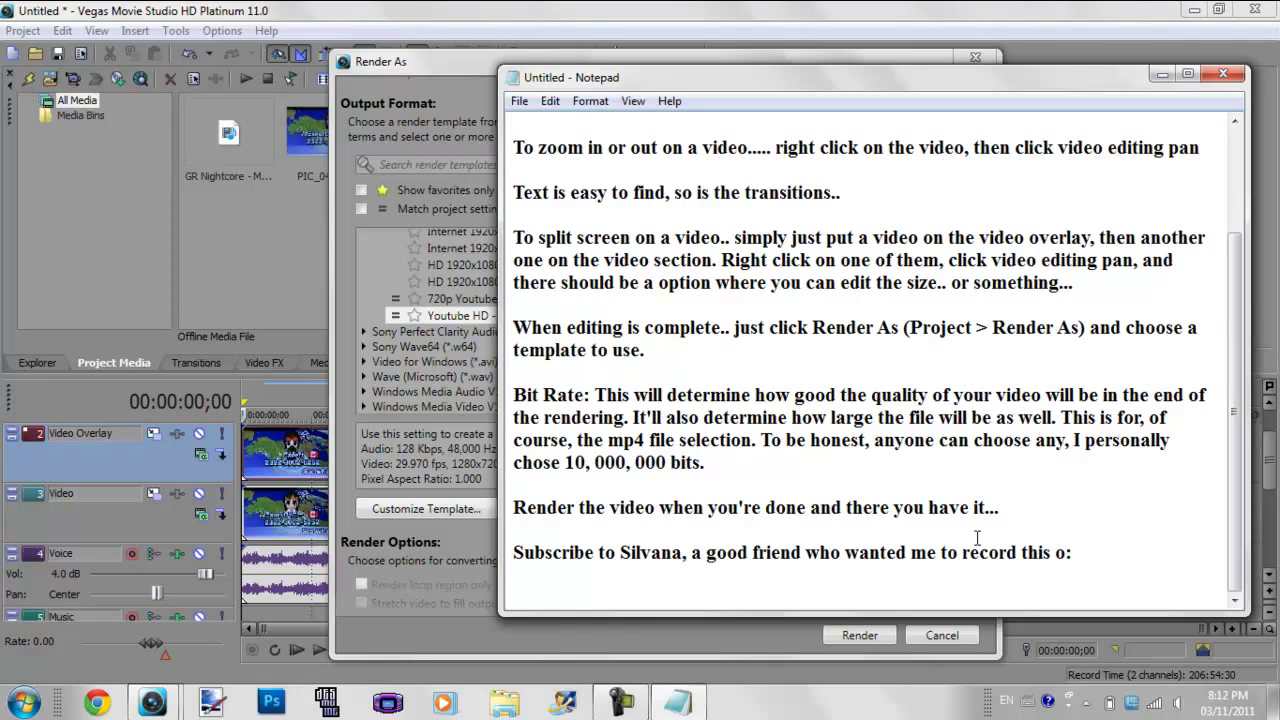
text(\o/ <- the motherduc)
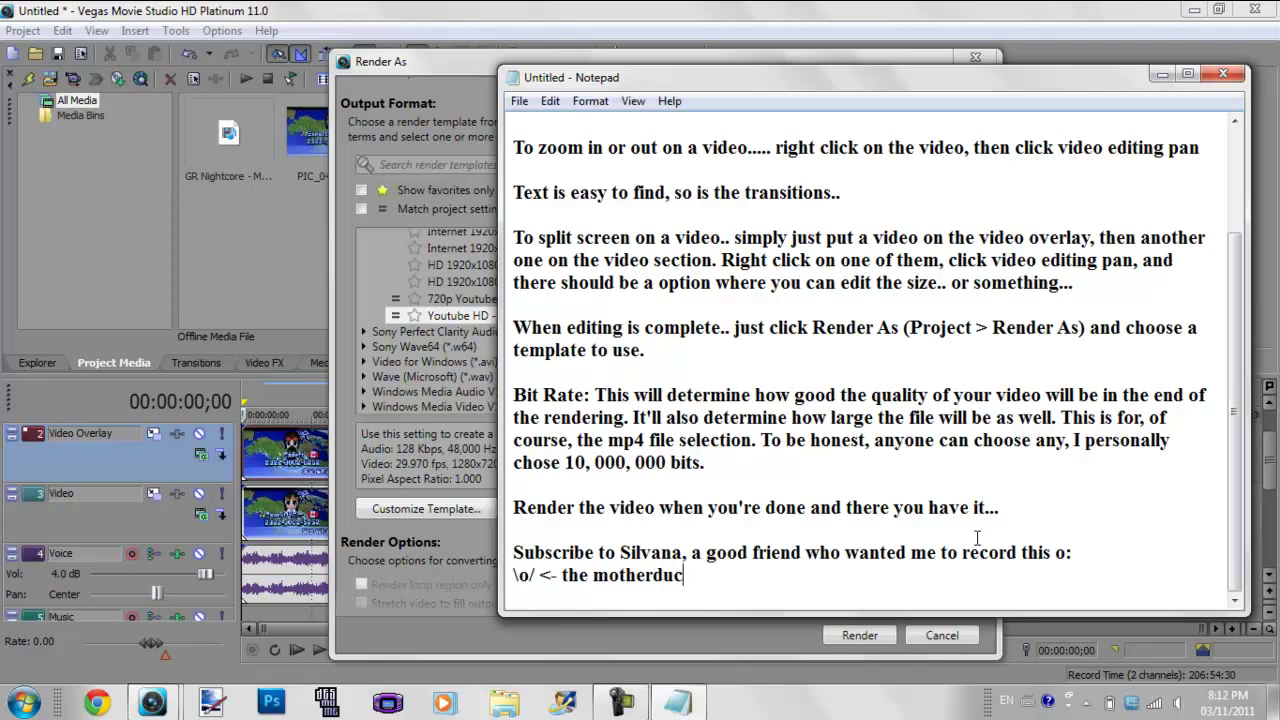
text(king dancing )
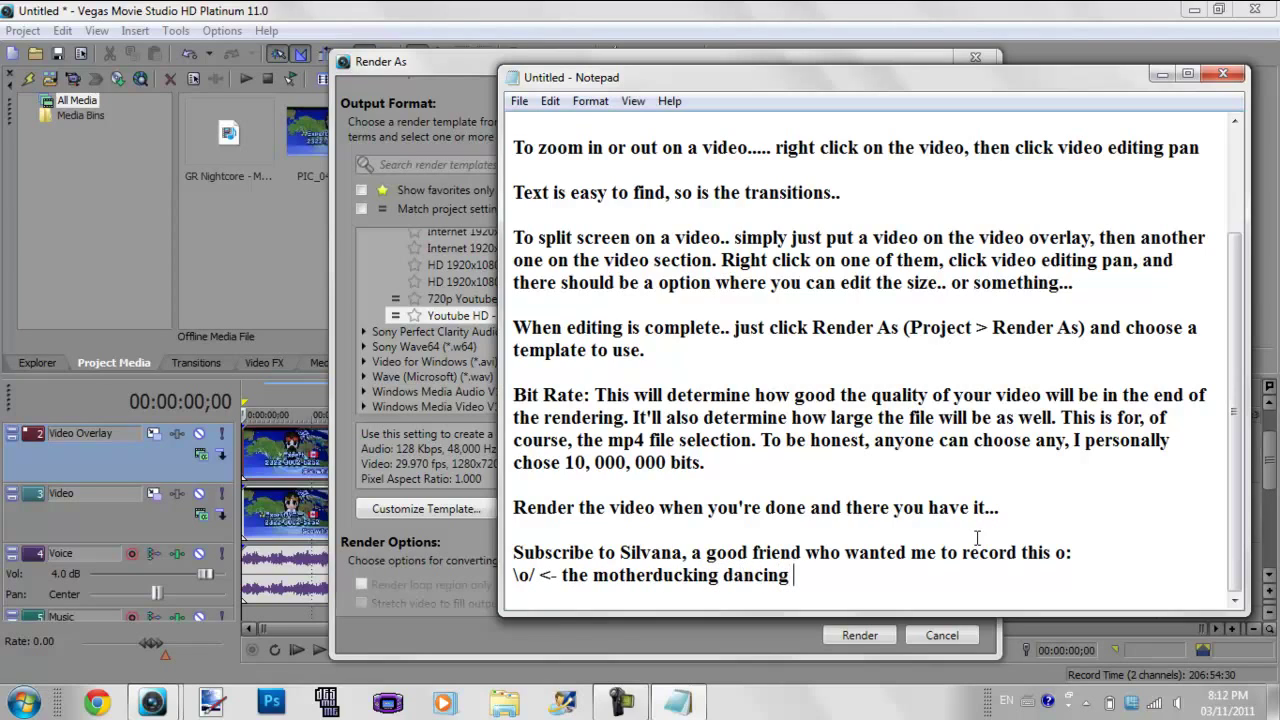
text(dude from Skyp)
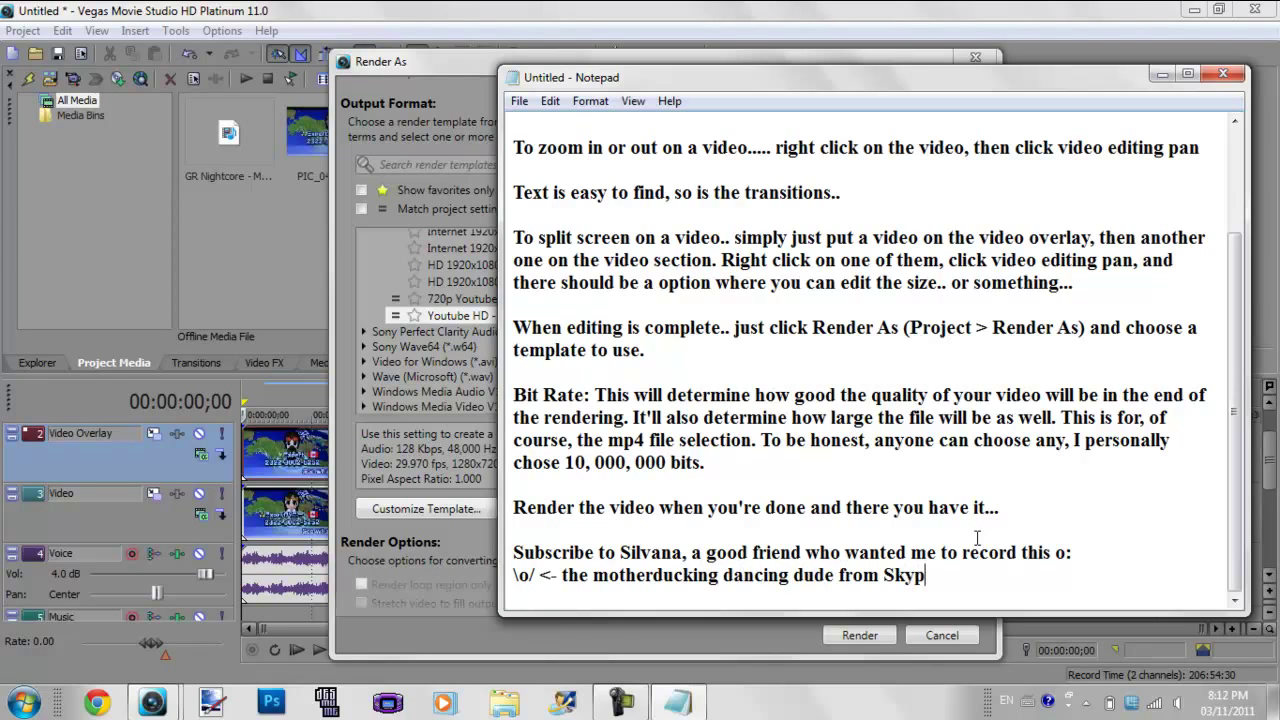
text(e :3)
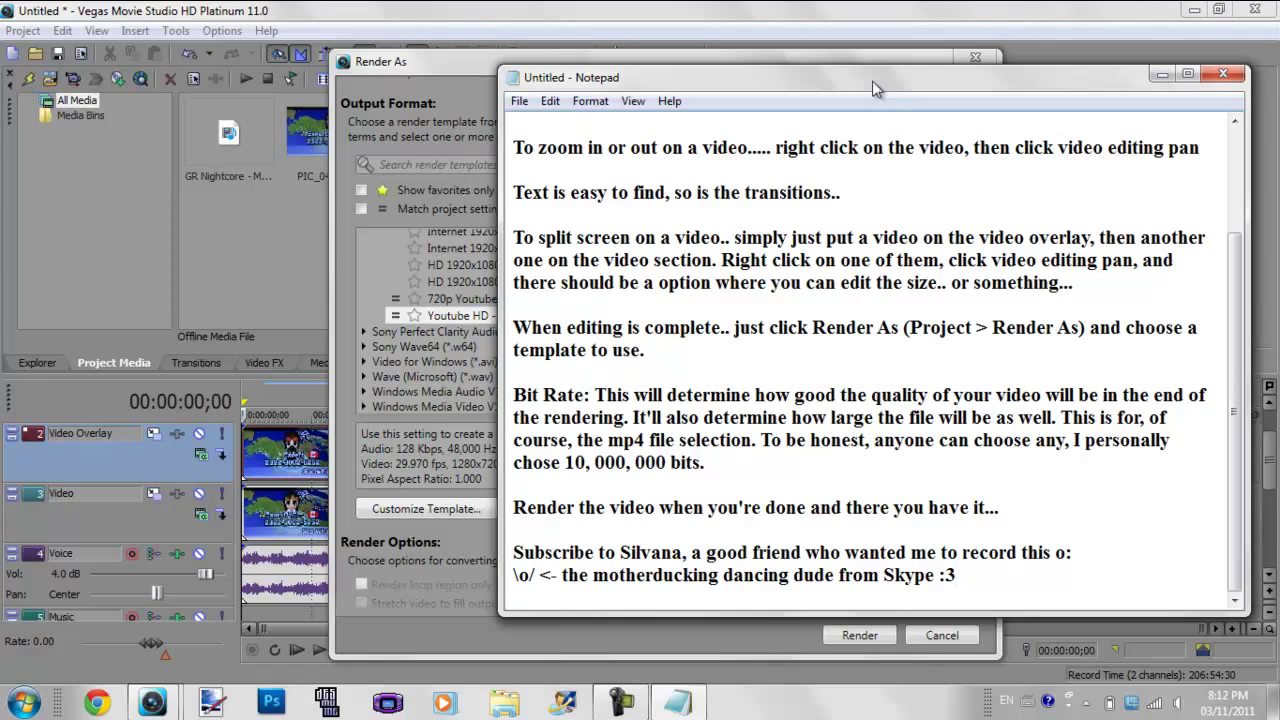